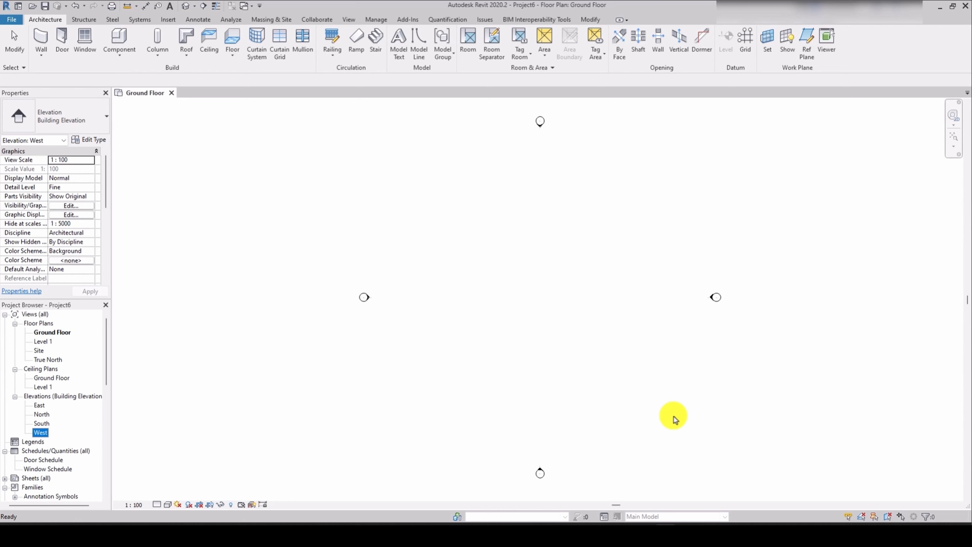
pyautogui.click(587, 289)
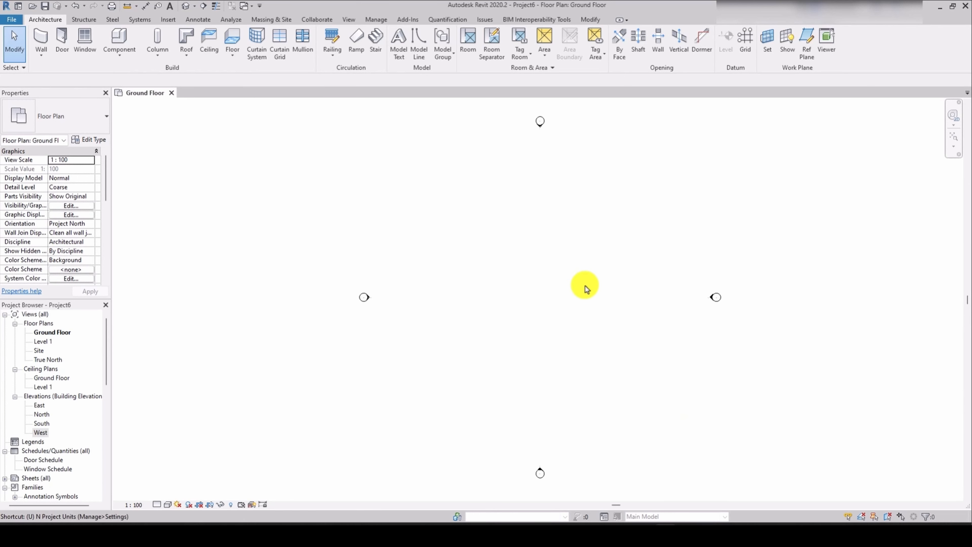
pyautogui.press('u')
pyautogui.press('n')
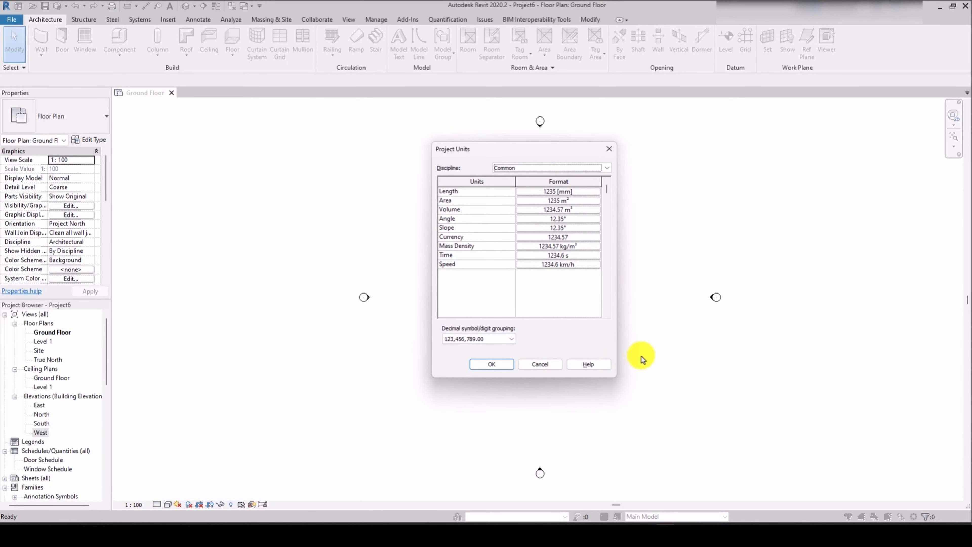
pyautogui.click(543, 365)
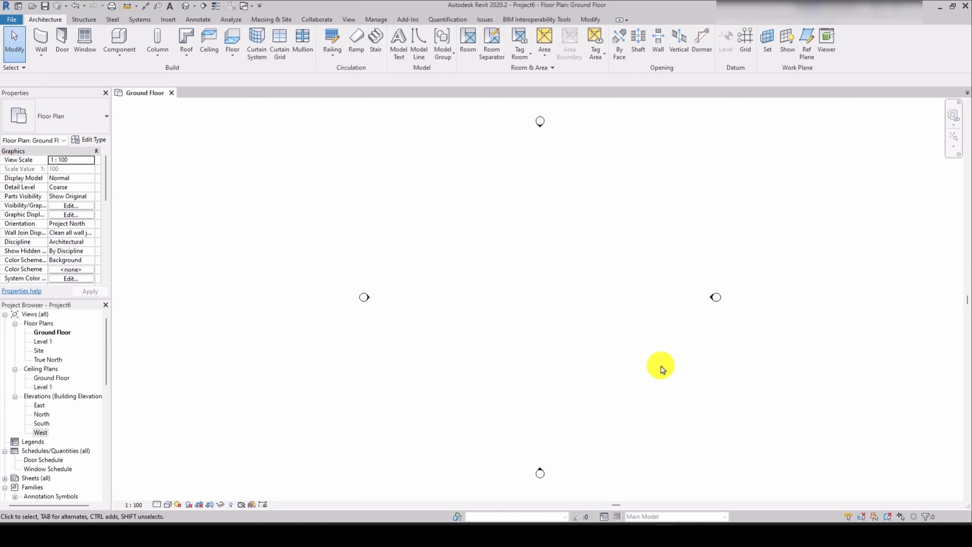
# Step: Set the project's length unit format to centimeters in the Project Units settings
pyautogui.click(374, 19)
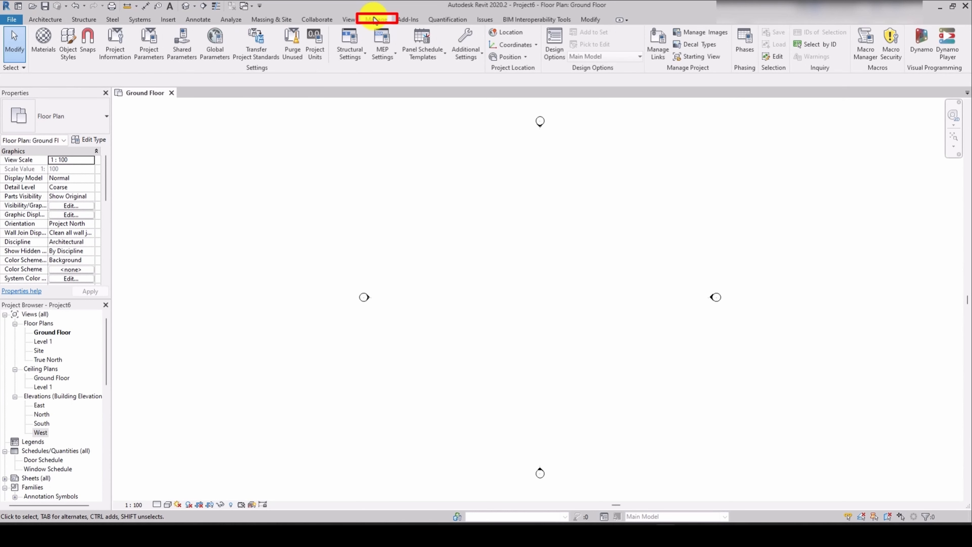
pyautogui.click(315, 61)
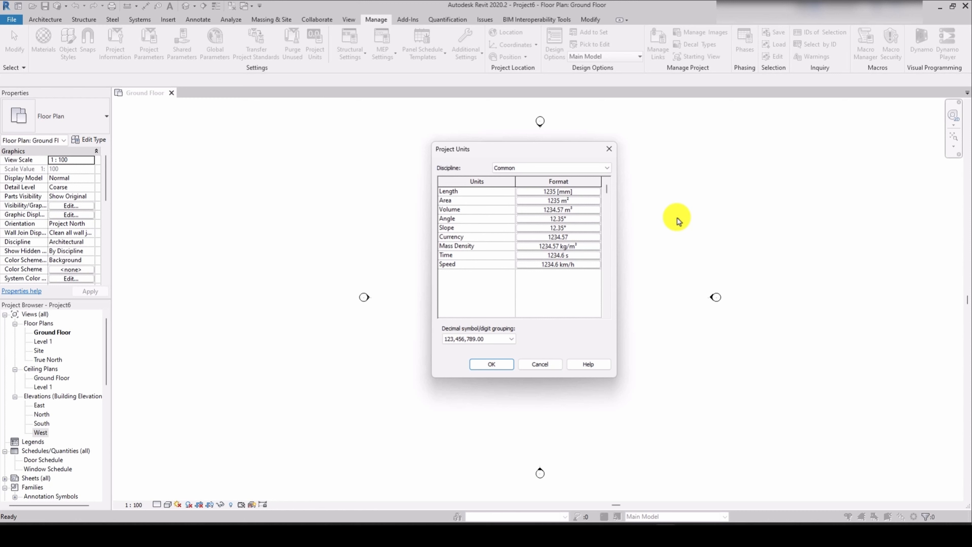
pyautogui.click(582, 192)
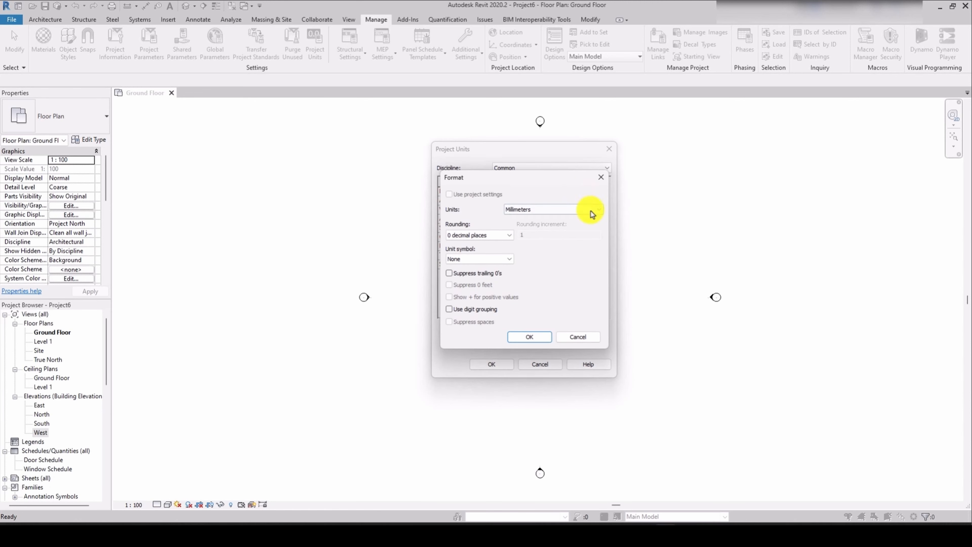
pyautogui.click(592, 210)
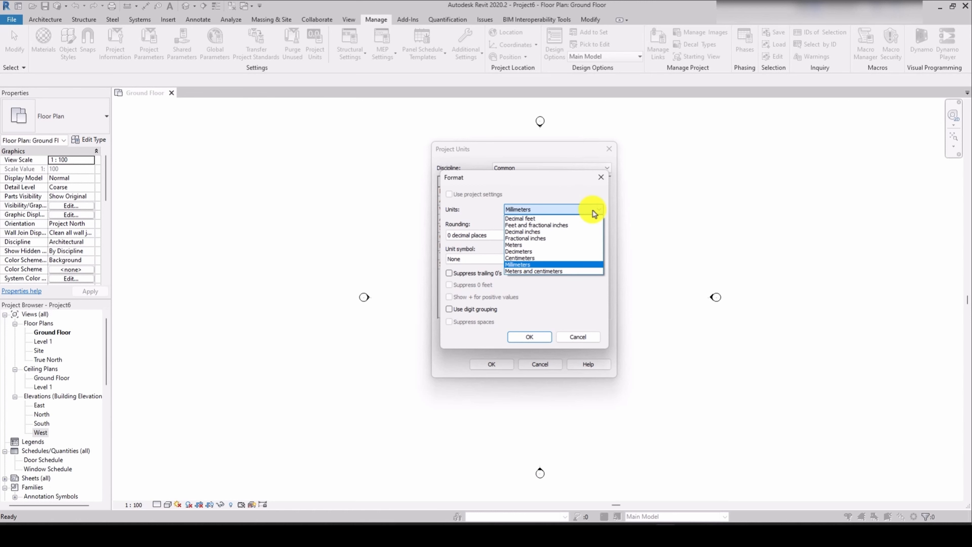
pyautogui.click(566, 259)
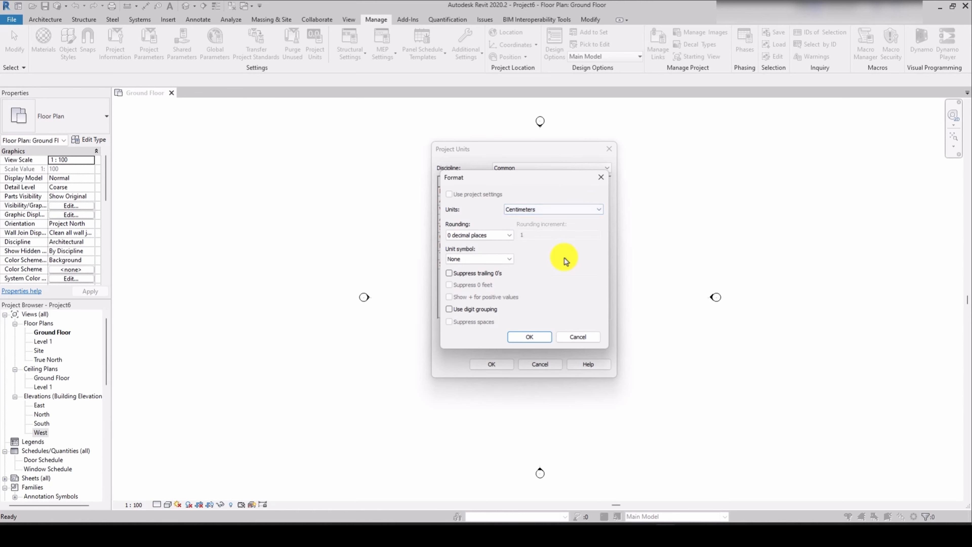
# Step: Try 1 and 2 decimal places for the length rounding, settle on 0 decimal places, and accept the length format
pyautogui.click(509, 236)
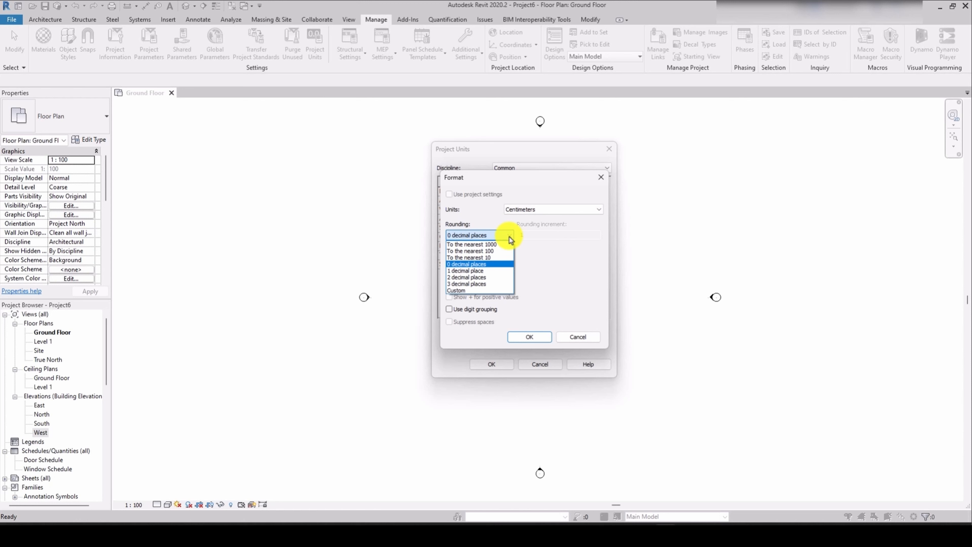
pyautogui.click(479, 271)
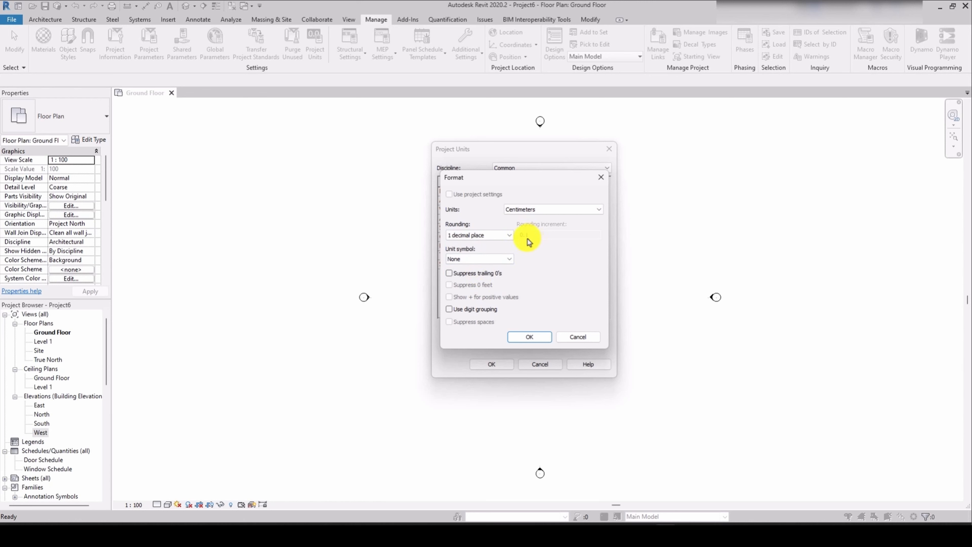
pyautogui.click(507, 234)
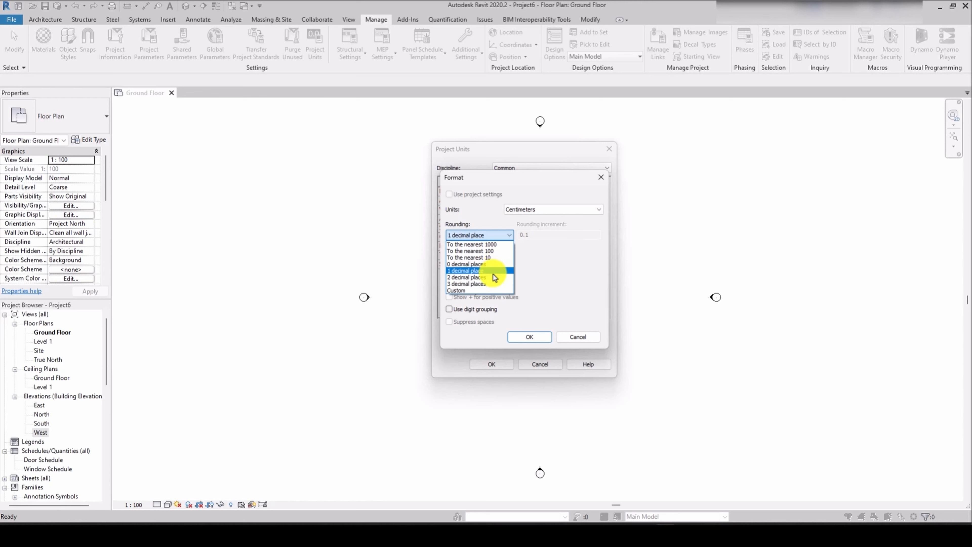
pyautogui.click(494, 277)
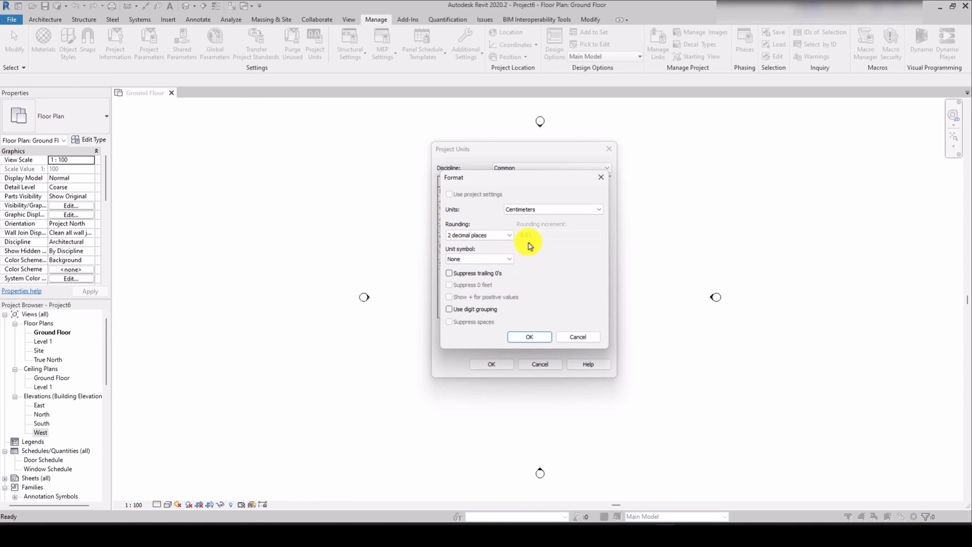
pyautogui.click(510, 237)
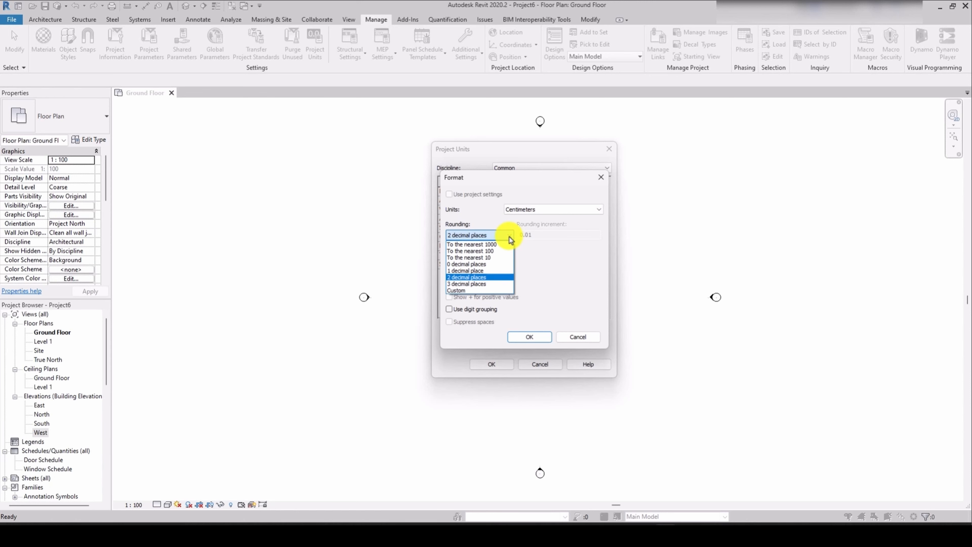
pyautogui.click(495, 264)
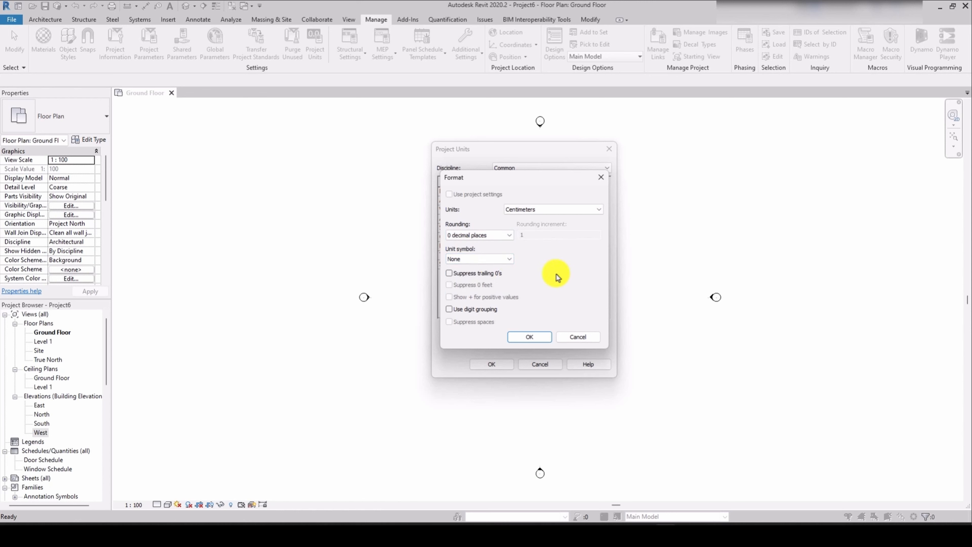
pyautogui.click(531, 339)
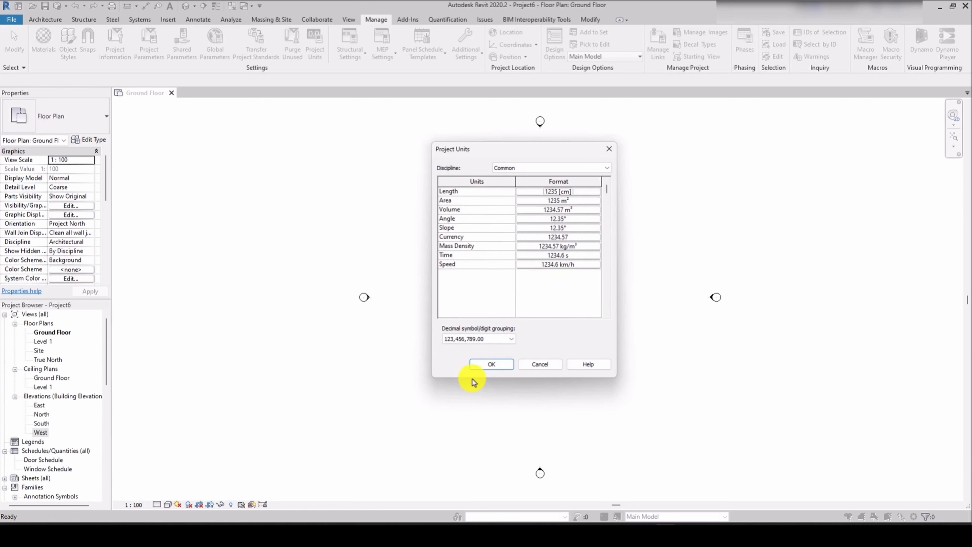
# Step: Set the project's area unit format to square centimeters
pyautogui.click(567, 203)
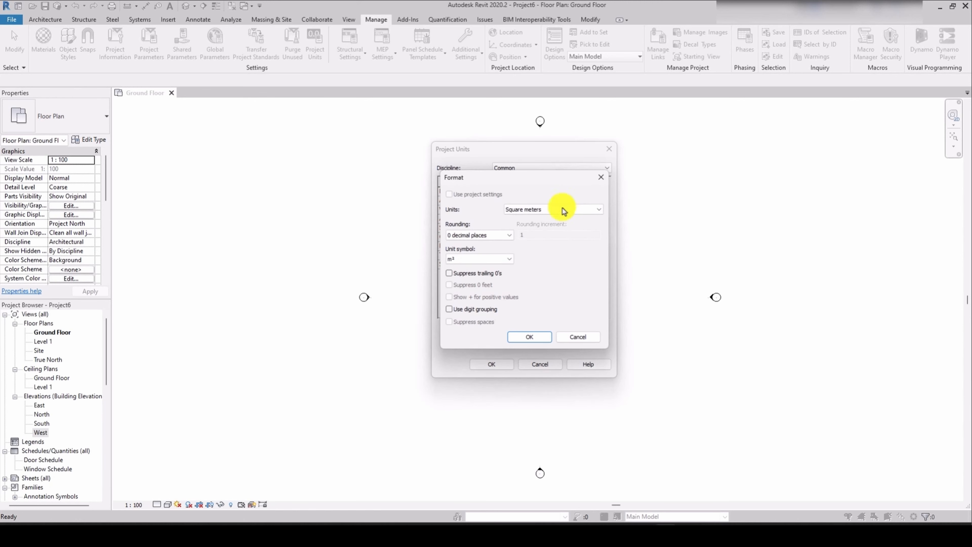
pyautogui.click(550, 212)
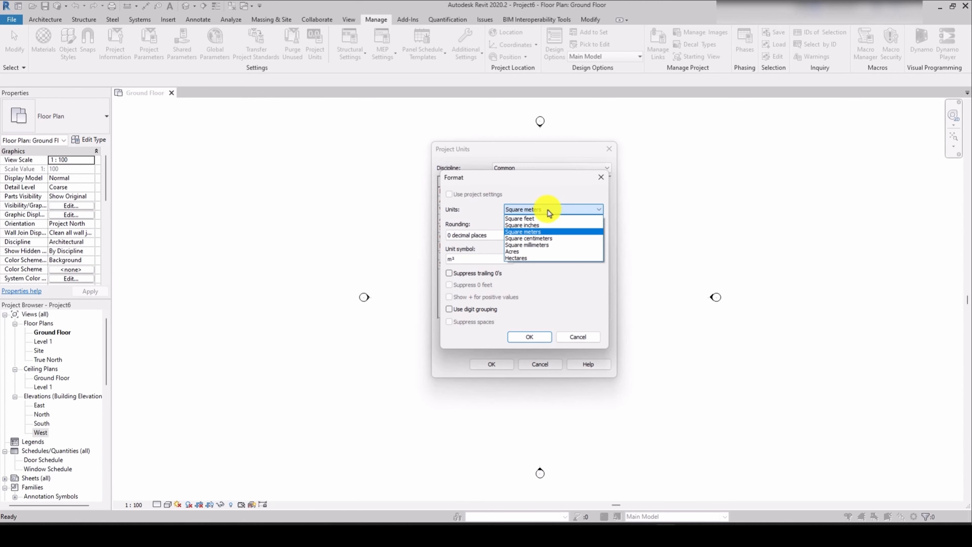
pyautogui.click(540, 240)
pyautogui.click(530, 337)
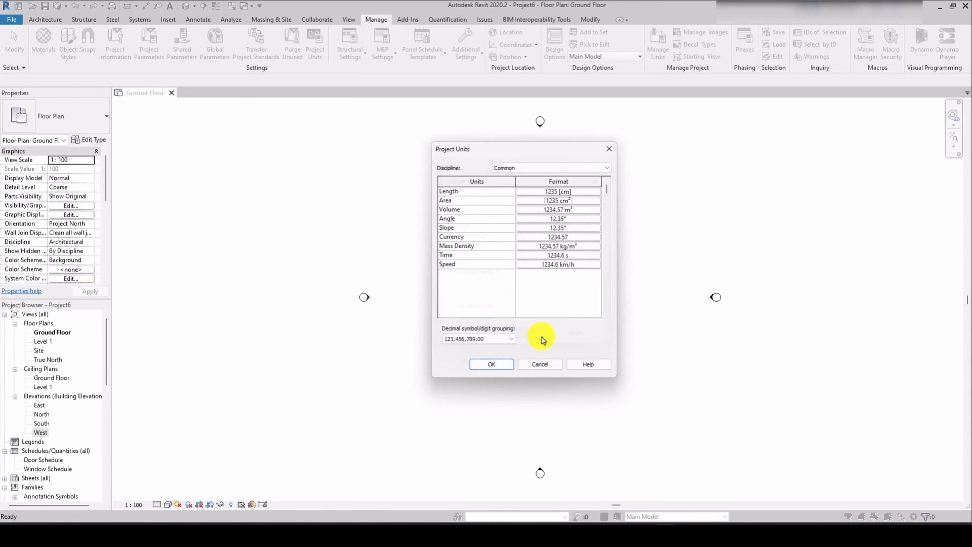
# Step: Set the project's volume unit format to cubic centimeters and apply the project units
pyautogui.click(563, 212)
pyautogui.click(551, 209)
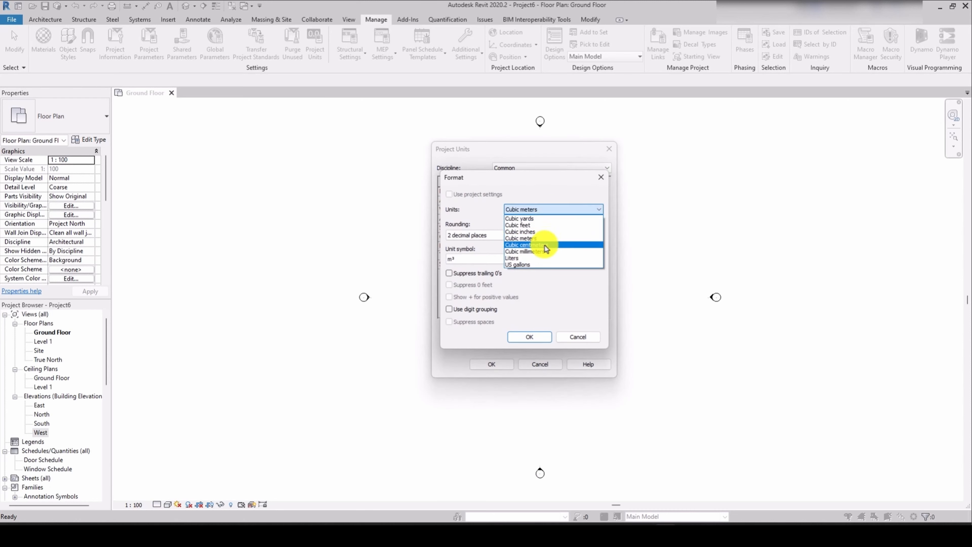
pyautogui.click(537, 245)
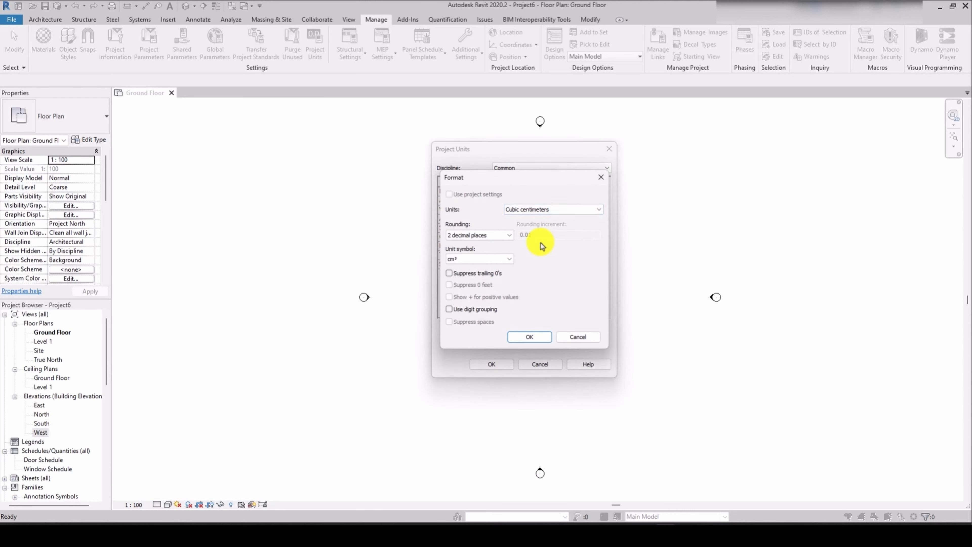
pyautogui.click(533, 339)
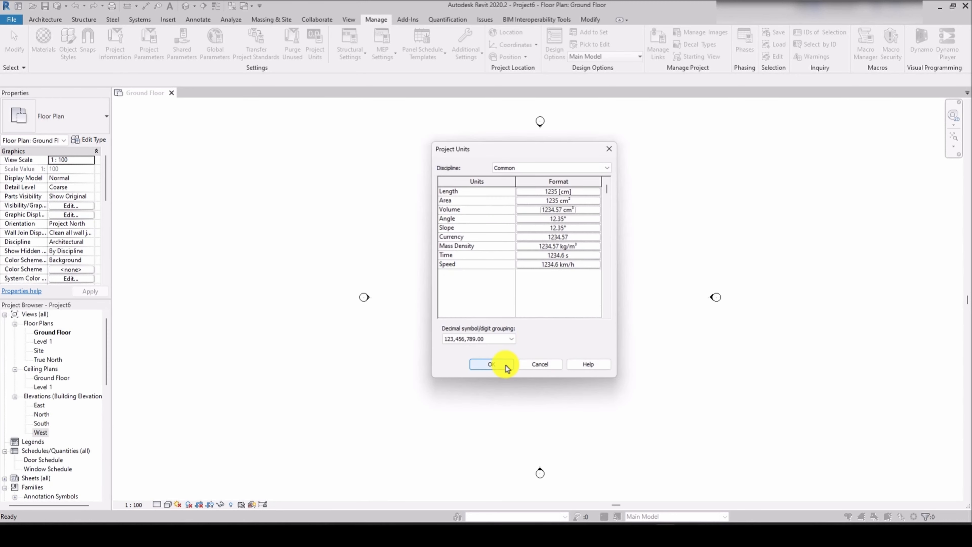
pyautogui.click(506, 366)
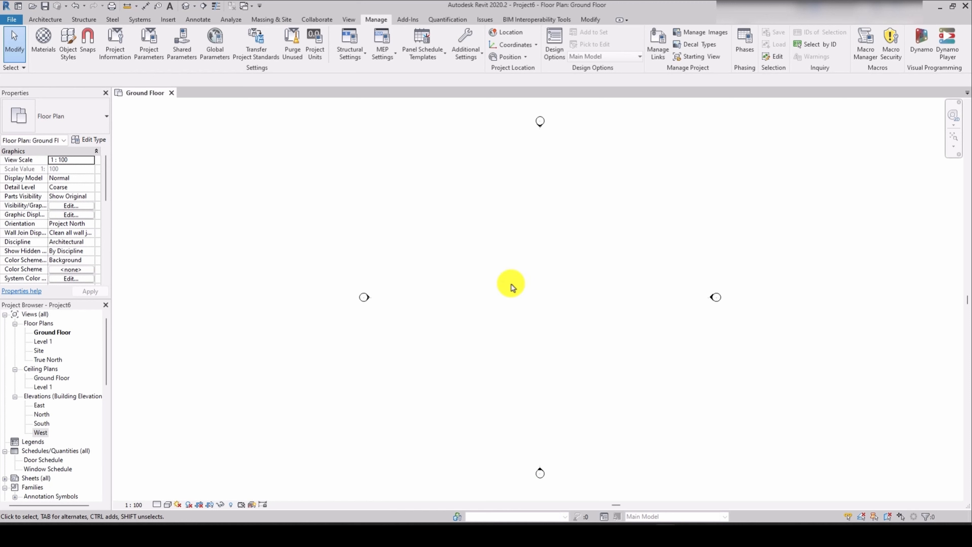
# Step: Start the Wall command and choose the Generic 100mm Wall basic wall type
pyautogui.click(45, 20)
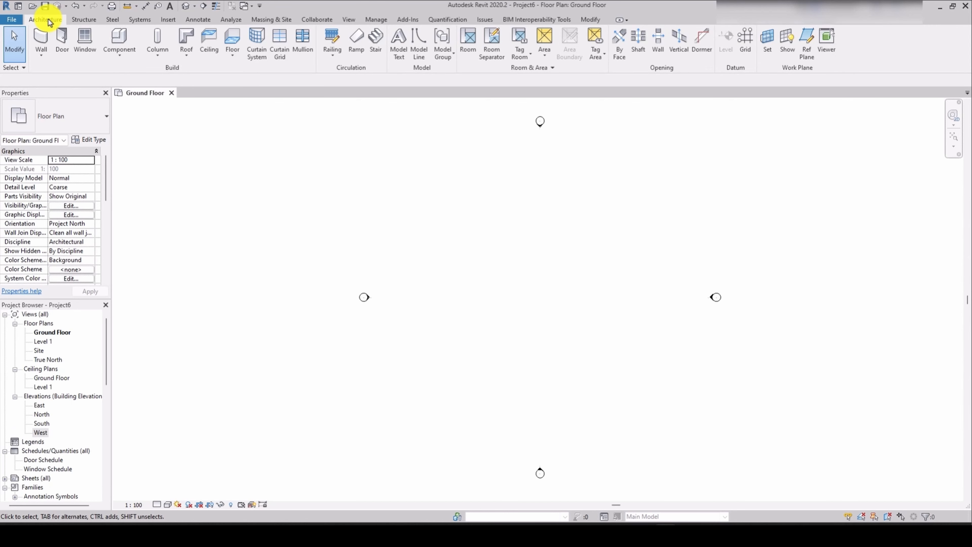
pyautogui.click(41, 39)
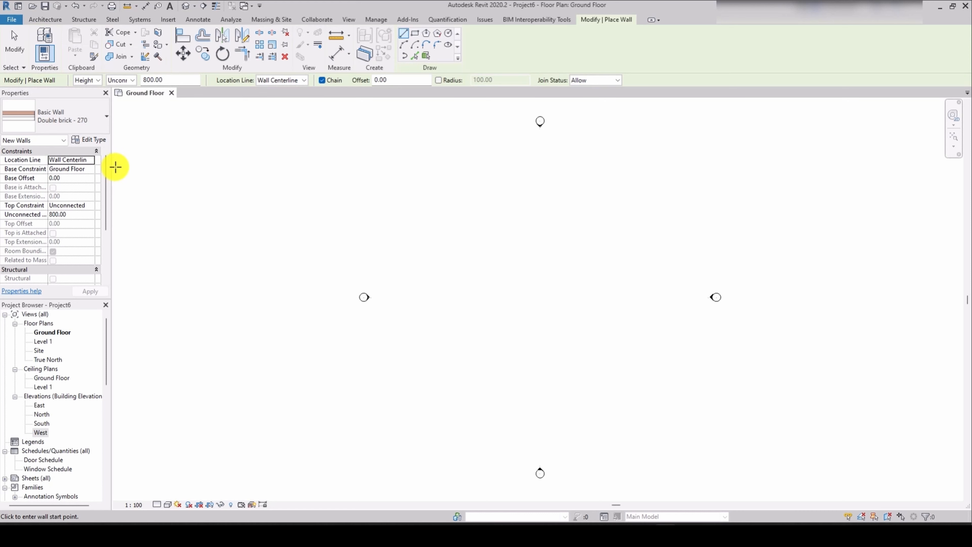
pyautogui.click(74, 121)
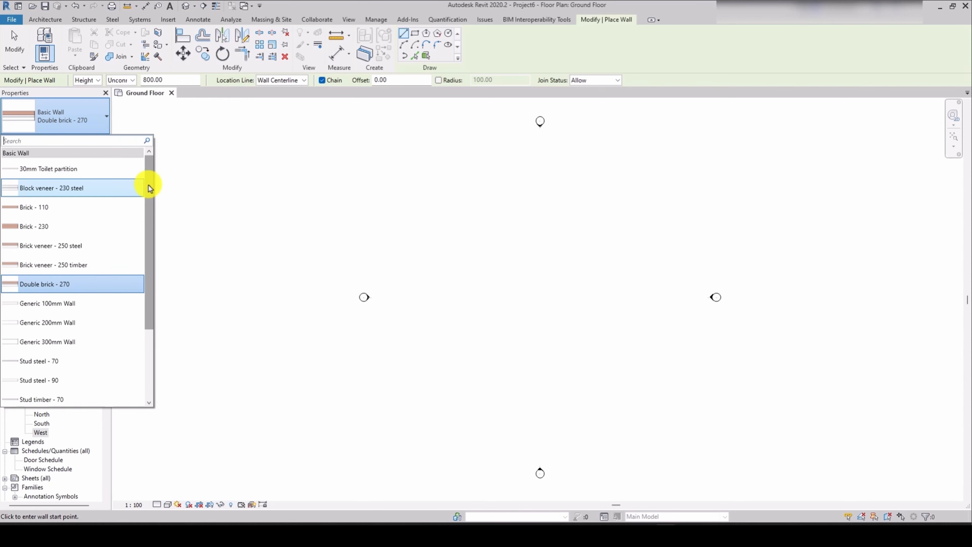
pyautogui.moveTo(146, 183); pyautogui.dragTo(150, 268)
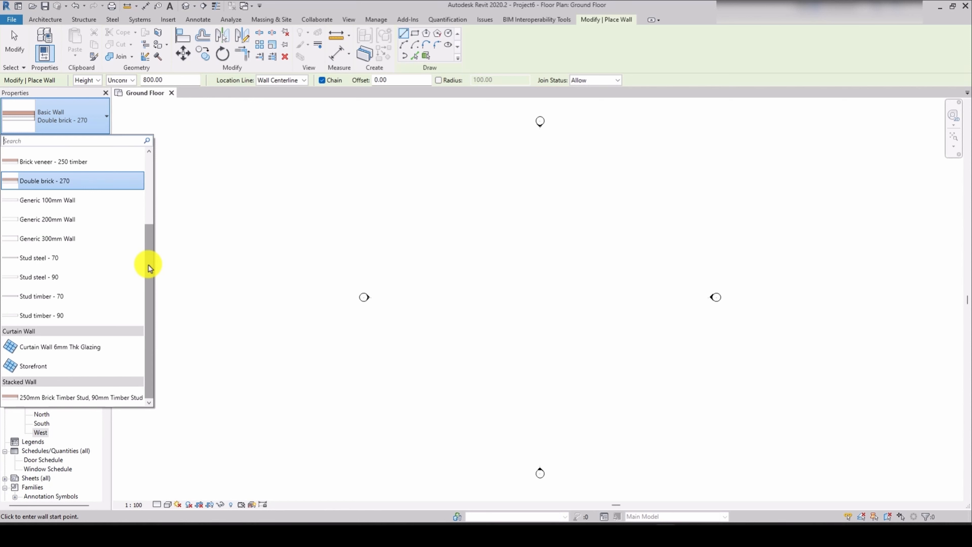
pyautogui.moveTo(149, 268); pyautogui.dragTo(150, 189)
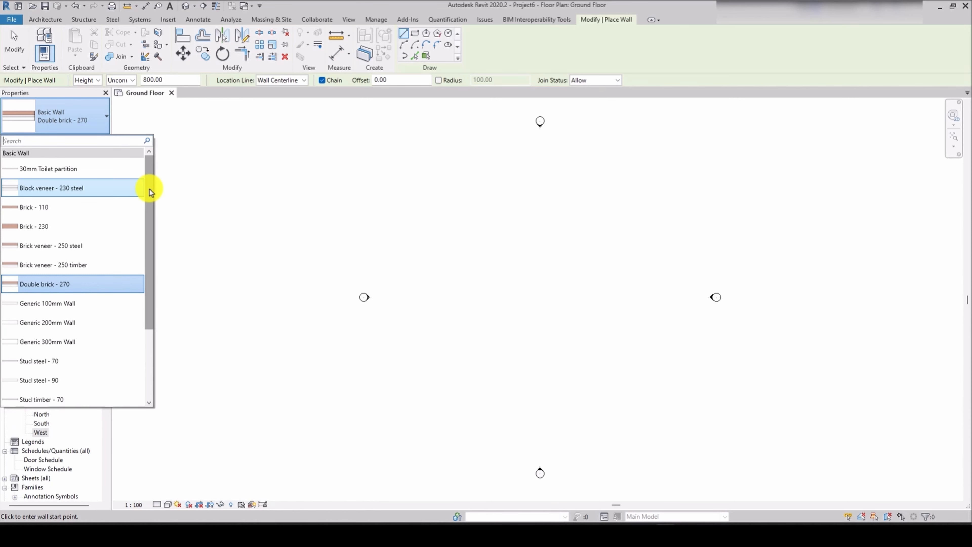
pyautogui.moveTo(151, 191); pyautogui.dragTo(148, 200)
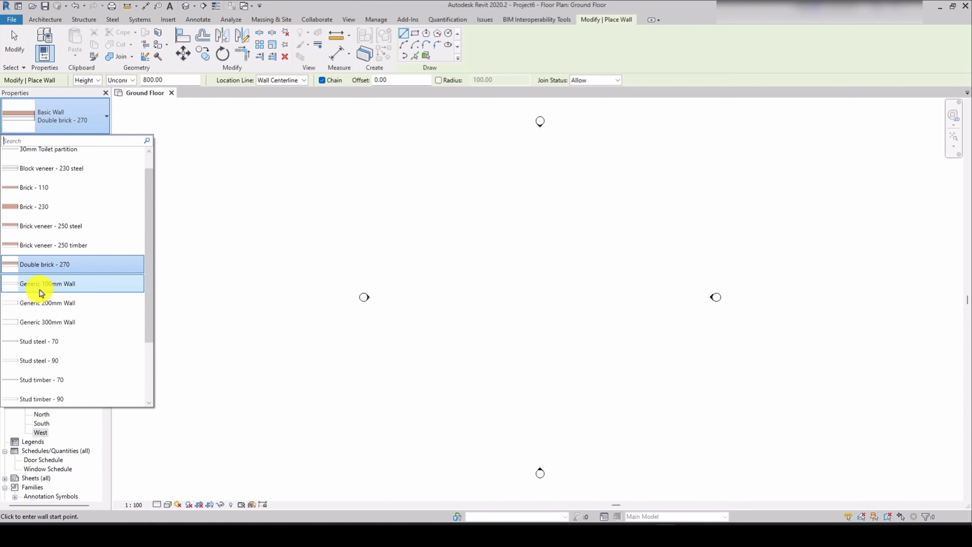
pyautogui.moveTo(41, 290)
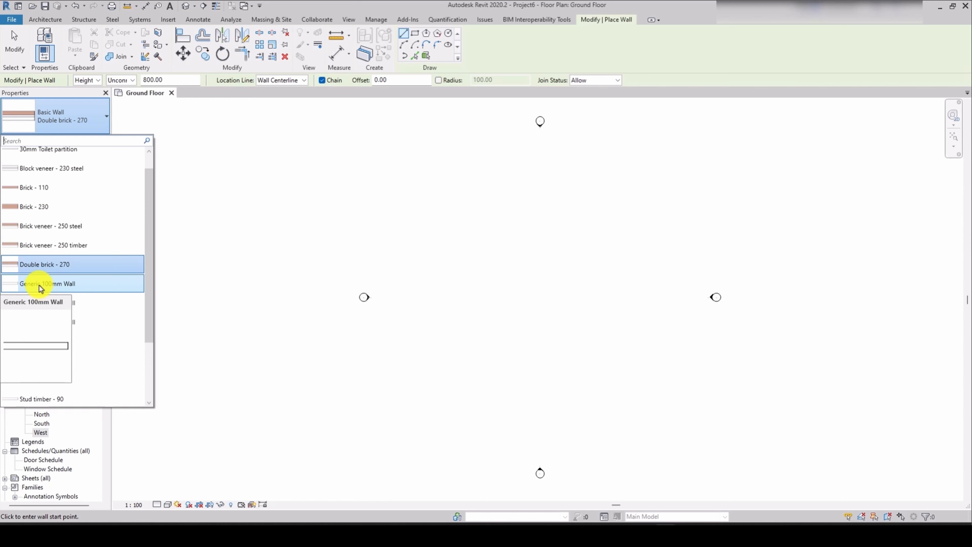
pyautogui.click(41, 286)
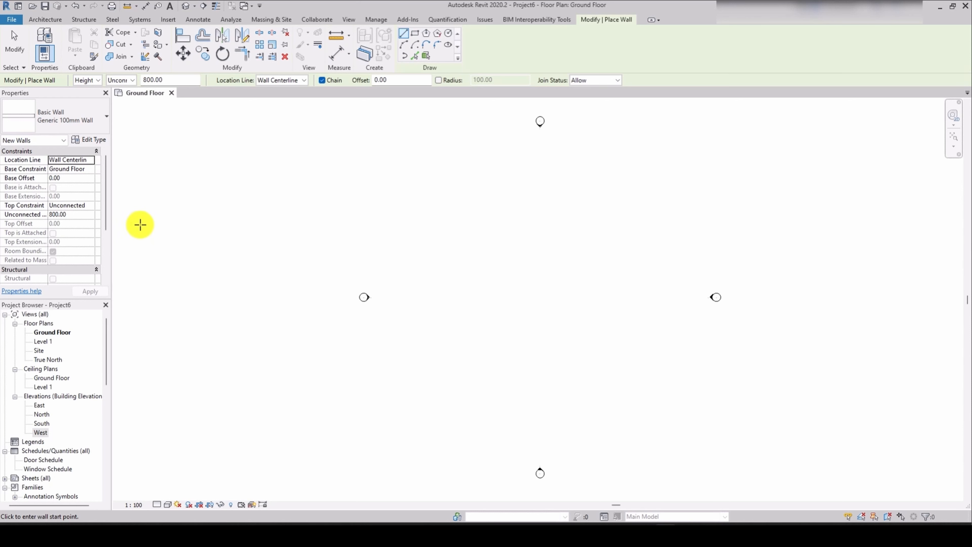
# Step: Duplicate the Generic 100mm Wall type as a new wall type named "Wall 25 CM"
pyautogui.click(79, 141)
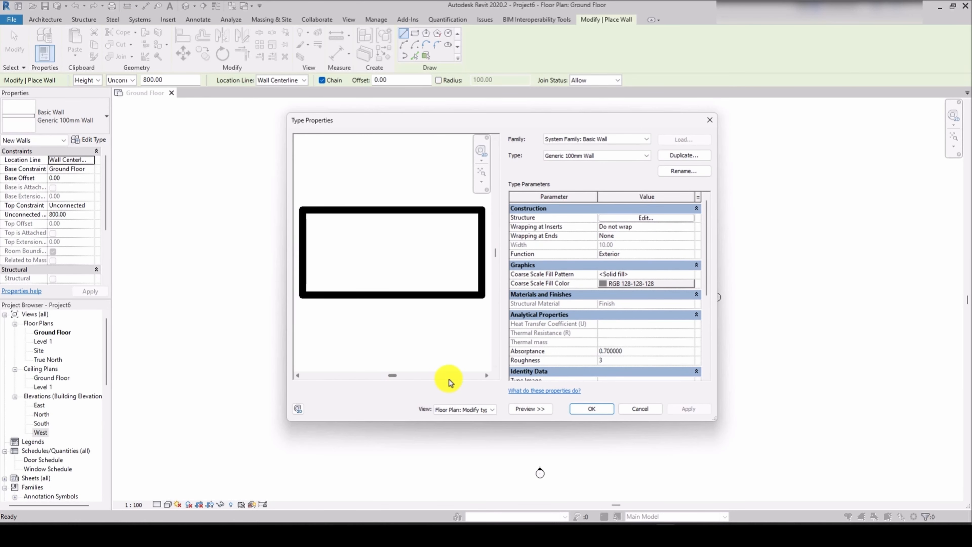
pyautogui.click(536, 409)
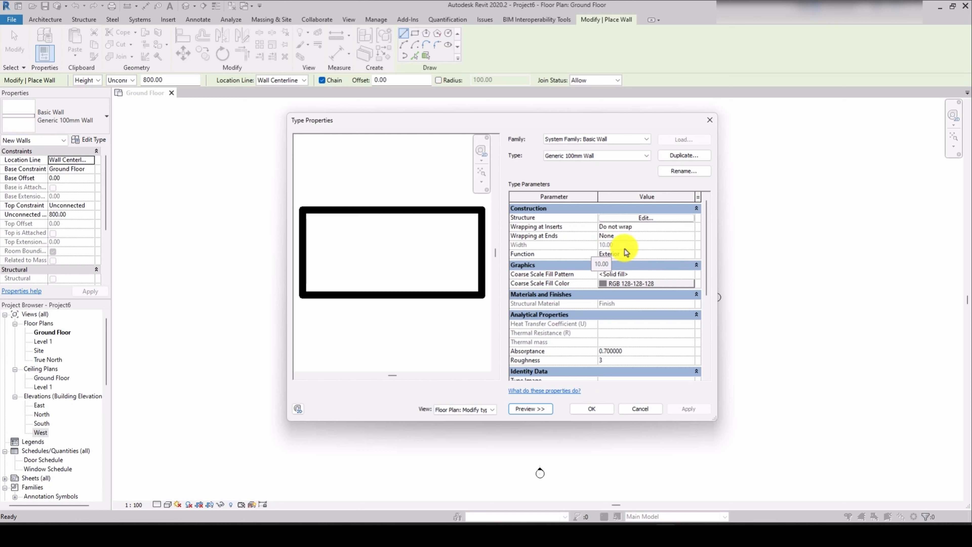
pyautogui.click(674, 157)
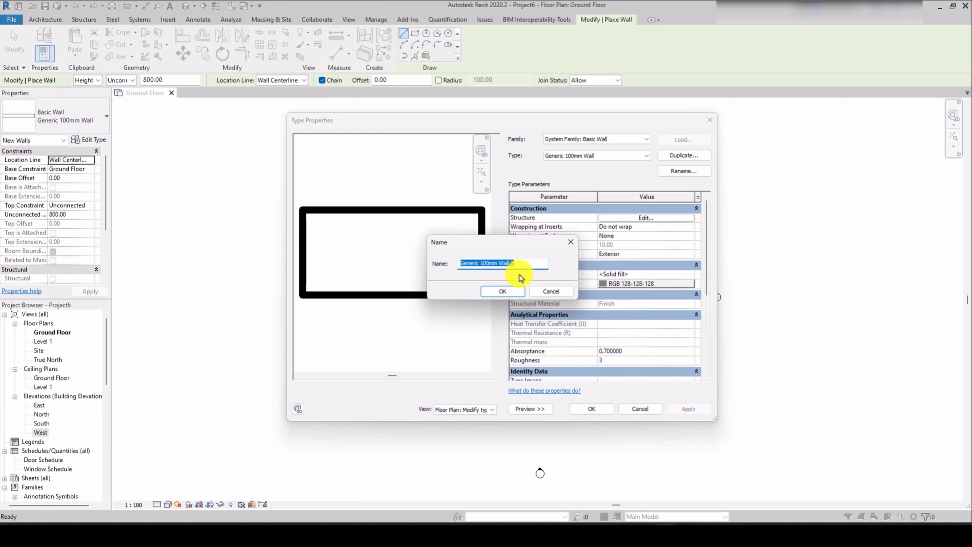
pyautogui.write('Wall 25 CM')
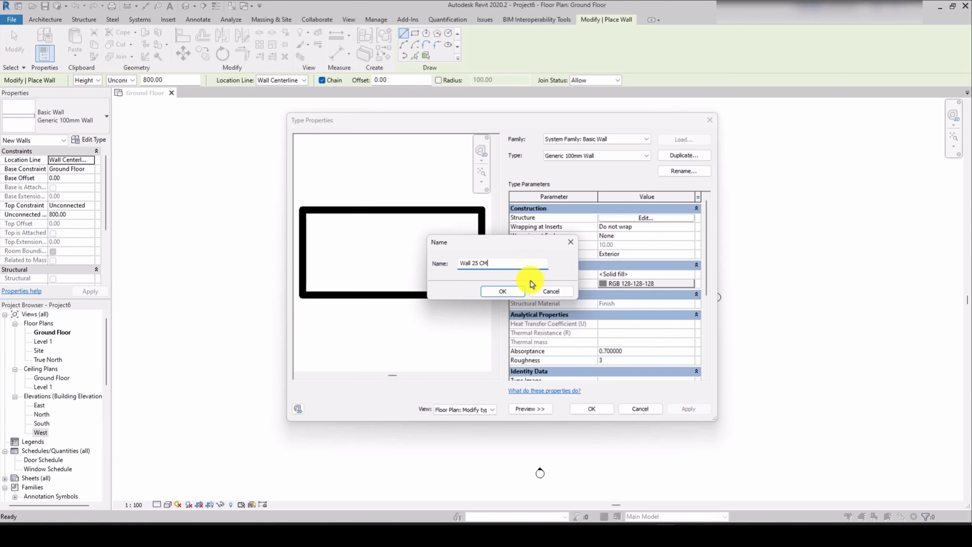
pyautogui.click(504, 292)
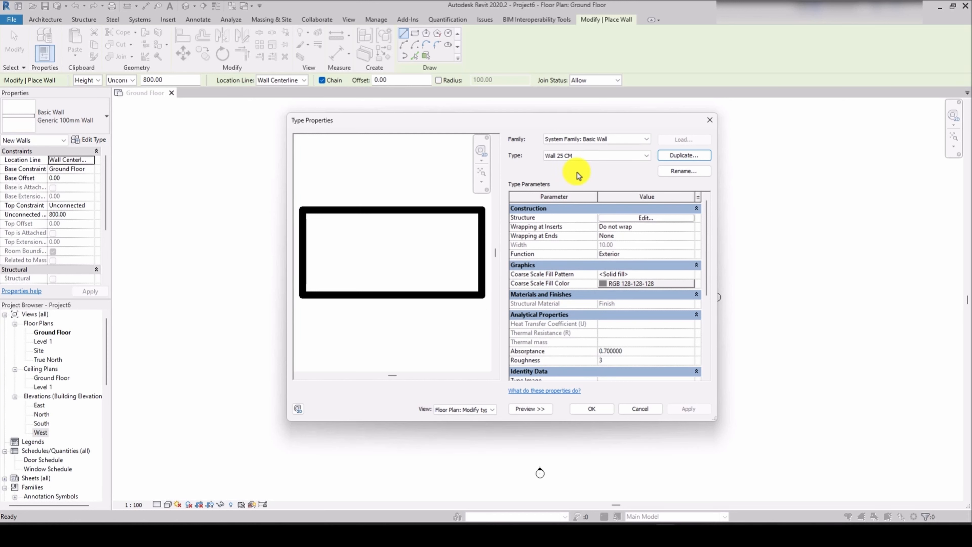
# Step: Set the thickness of the Structure layer in the Wall 25 CM type's assembly to 25 cm
pyautogui.click(644, 218)
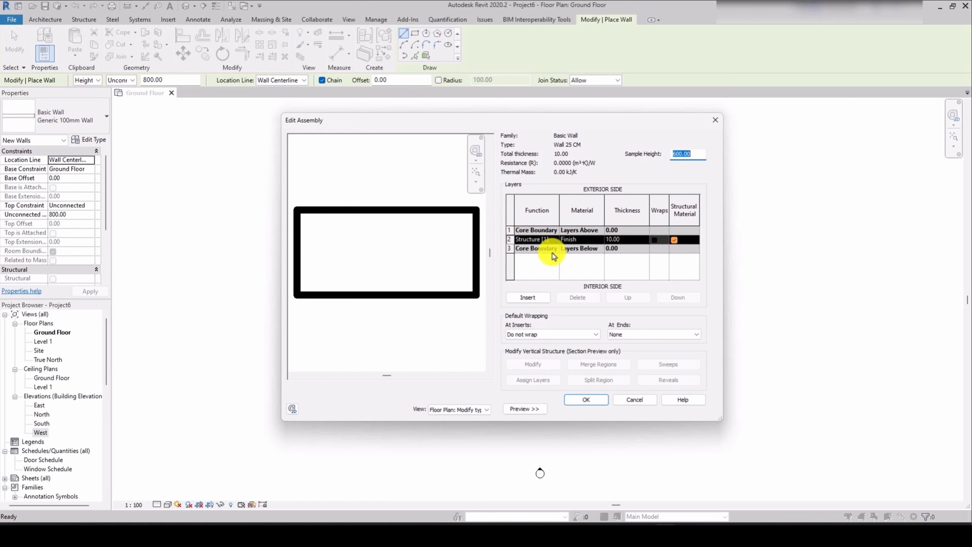
pyautogui.click(627, 242)
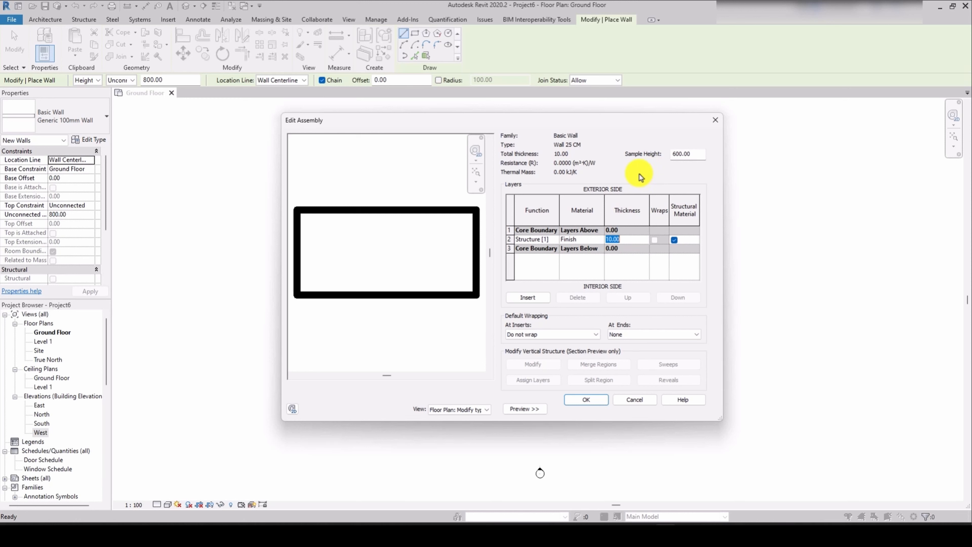
pyautogui.write('25')
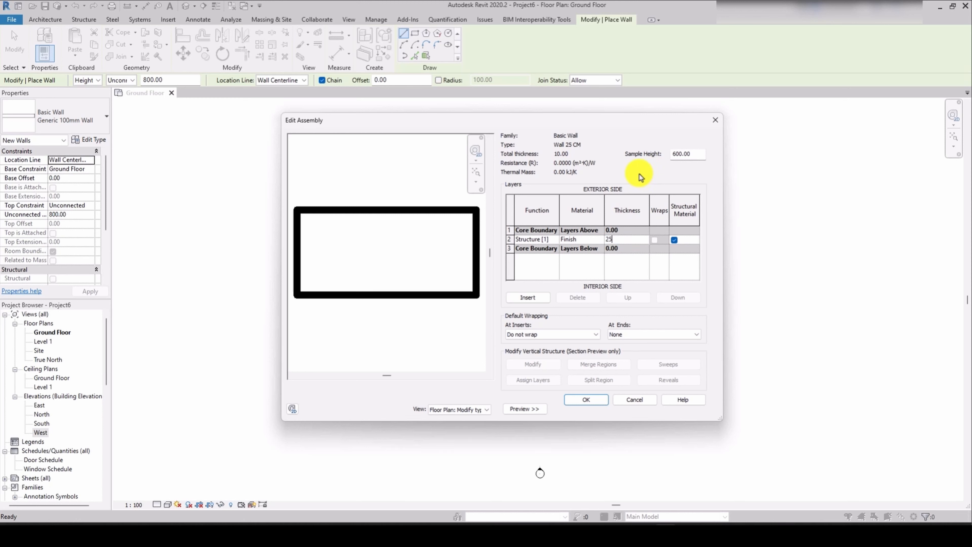
pyautogui.click(626, 268)
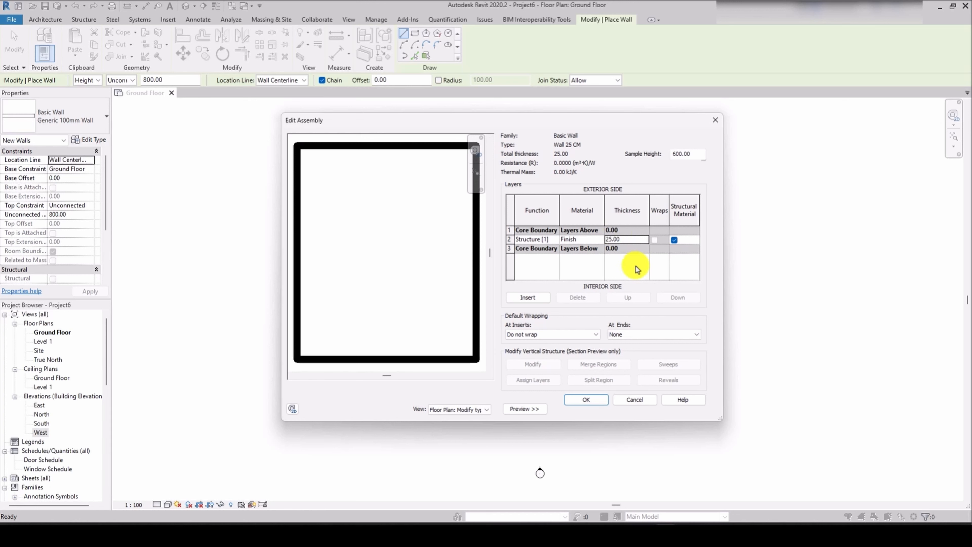
pyautogui.scroll(-2, 431, 258)
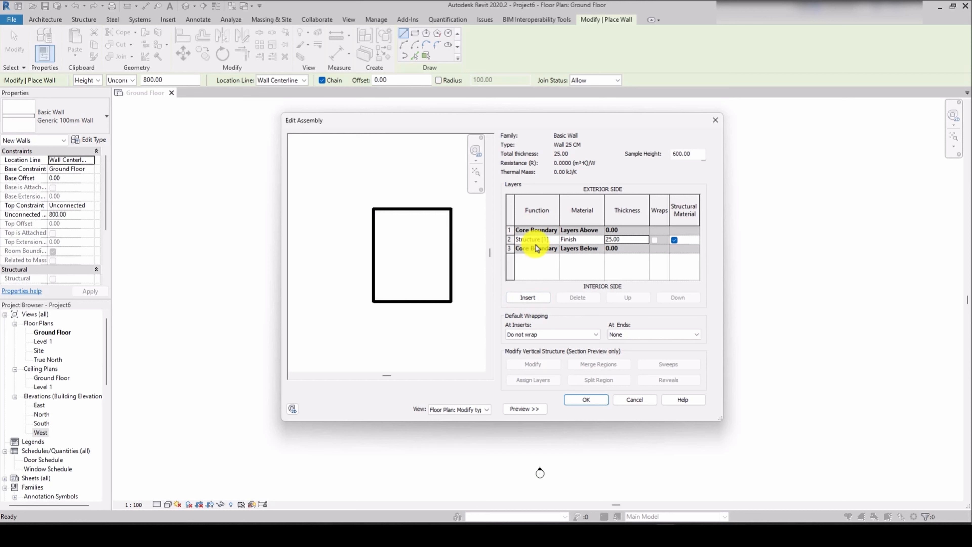
# Step: Insert a new layer in the wall assembly and move it above the exterior core boundary
pyautogui.click(532, 298)
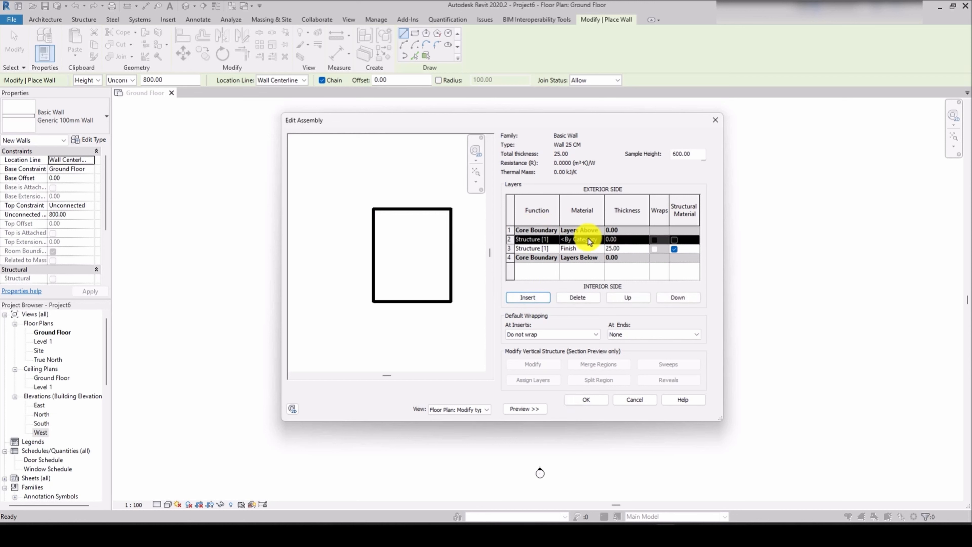
pyautogui.click(536, 238)
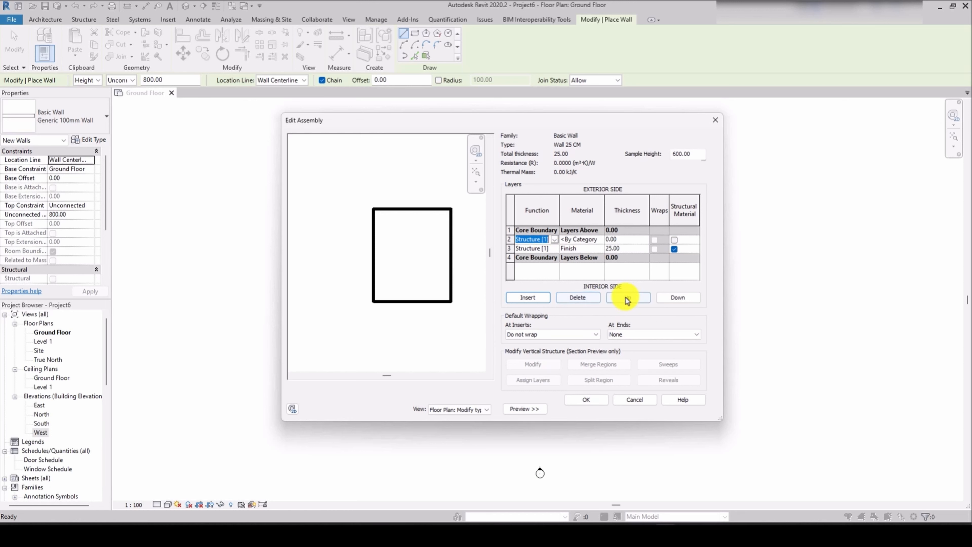
pyautogui.click(629, 298)
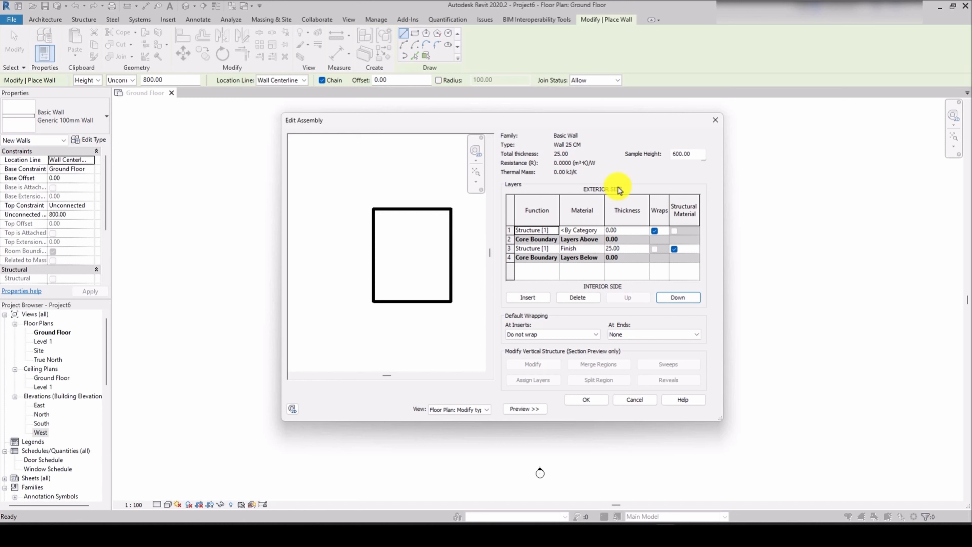
# Step: Assign the Masonry material to the new exterior layer of the wall assembly
pyautogui.click(591, 233)
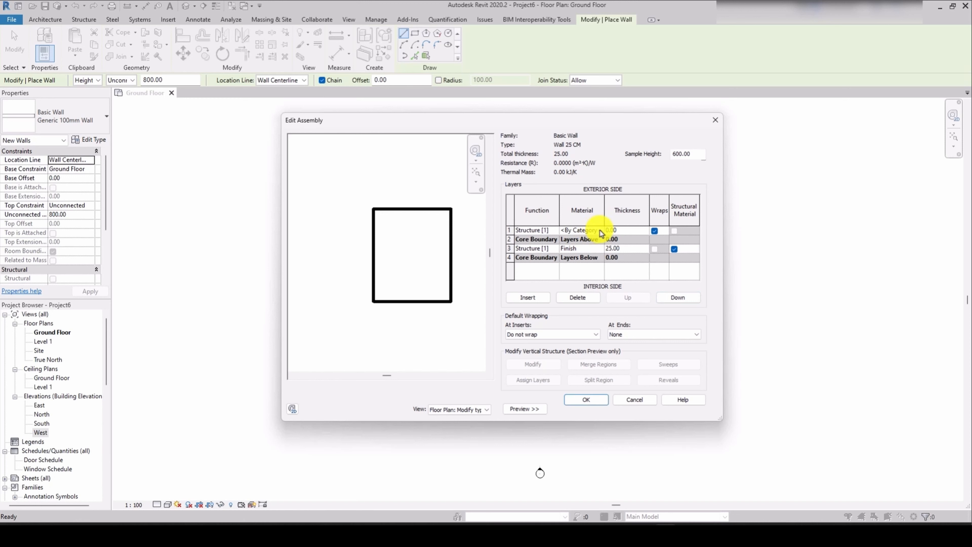
pyautogui.click(600, 231)
pyautogui.moveTo(536, 205); pyautogui.dragTo(354, 165)
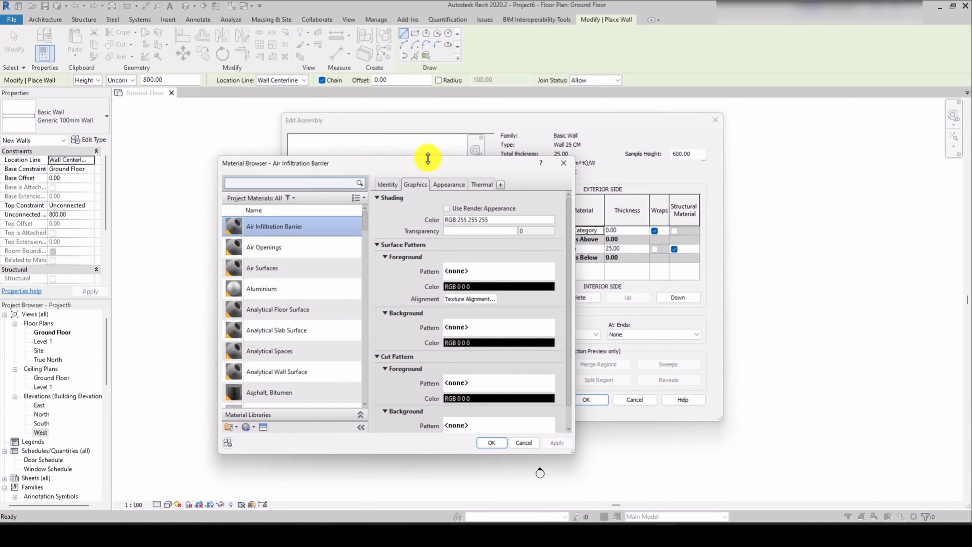
pyautogui.moveTo(436, 165); pyautogui.dragTo(340, 125)
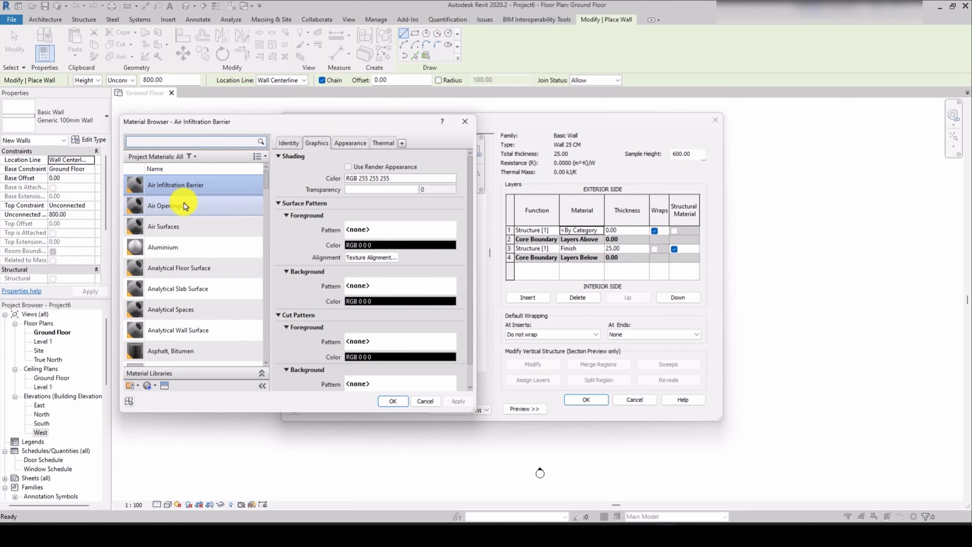
pyautogui.moveTo(264, 178); pyautogui.dragTo(263, 254)
pyautogui.scroll(-6, 264, 254)
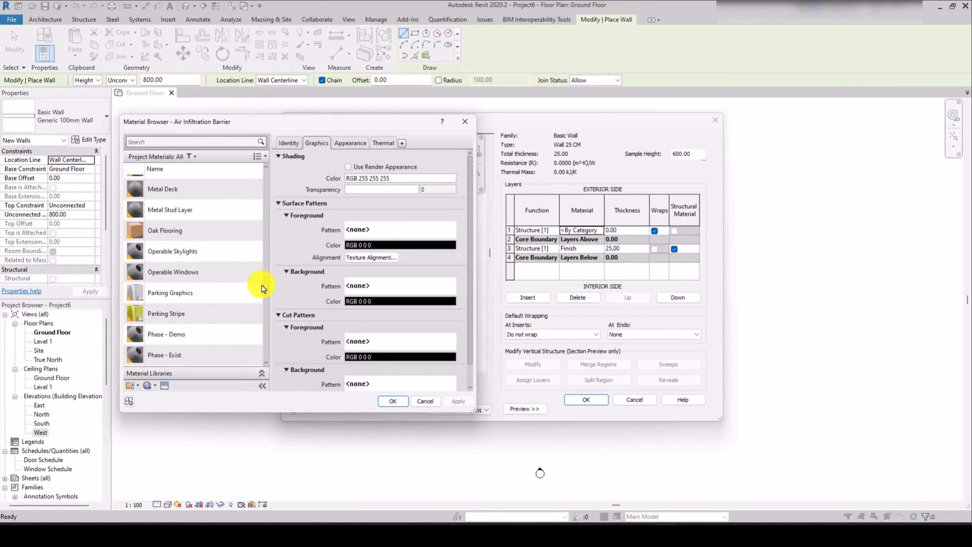
pyautogui.scroll(5, 260, 255)
pyautogui.scroll(-1, 259, 258)
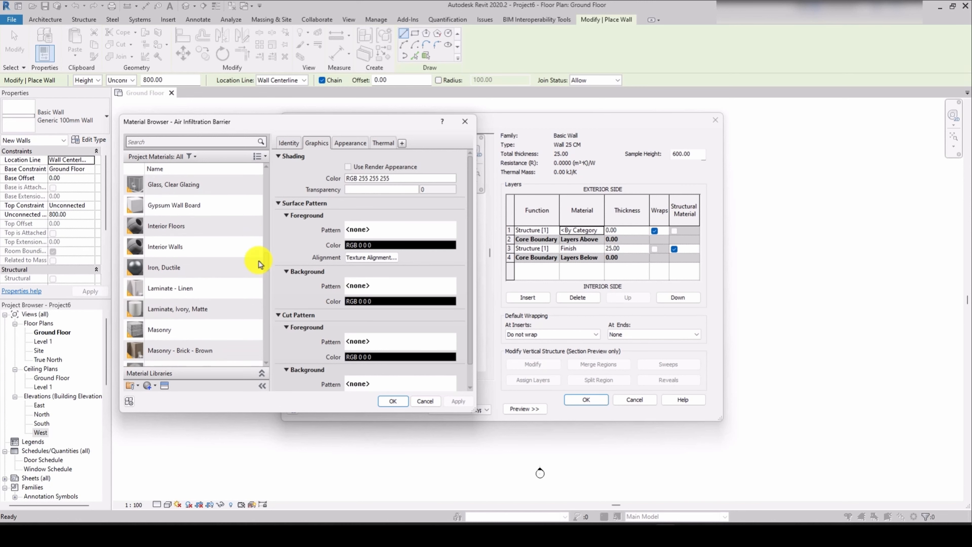
pyautogui.scroll(-2, 259, 264)
pyautogui.click(253, 238)
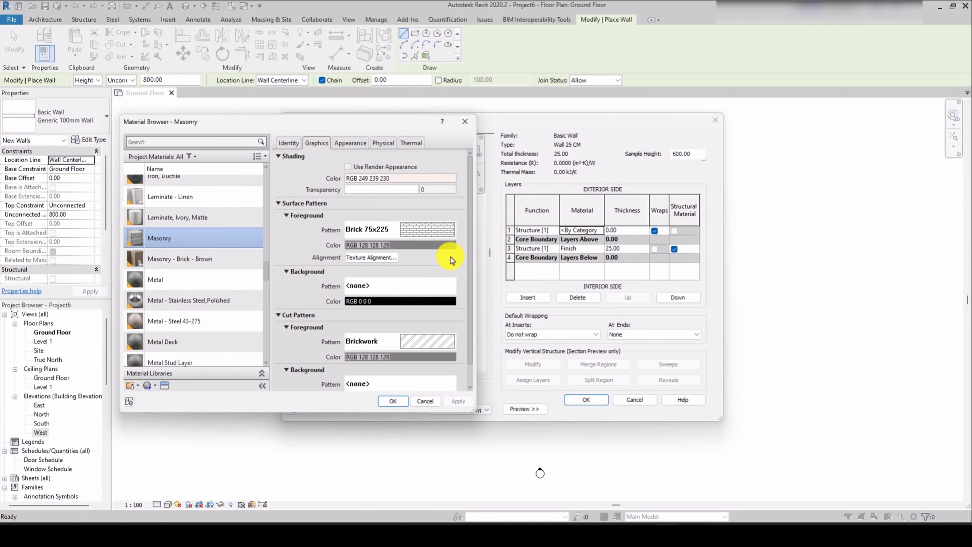
pyautogui.click(394, 402)
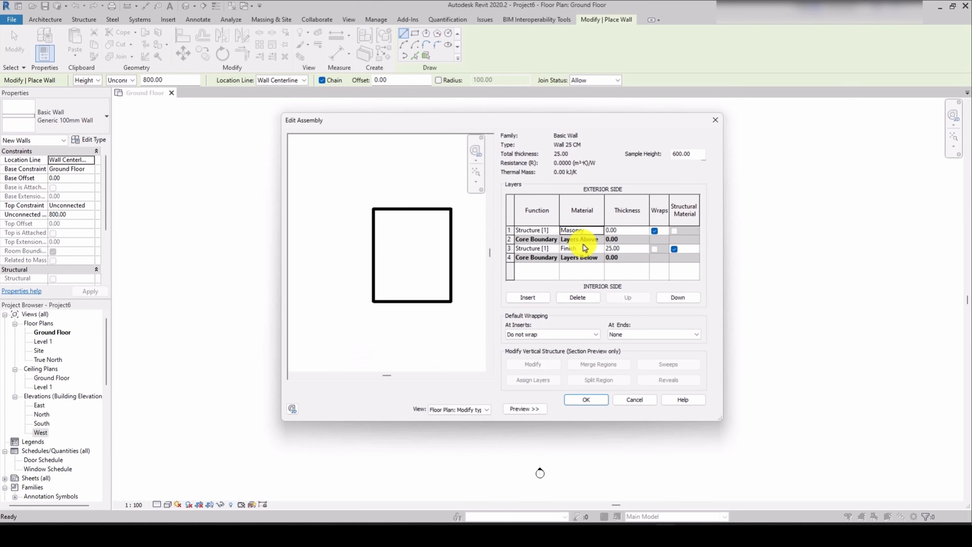
# Step: Set the thickness of the exterior Masonry layer to 5 cm
pyautogui.click(622, 231)
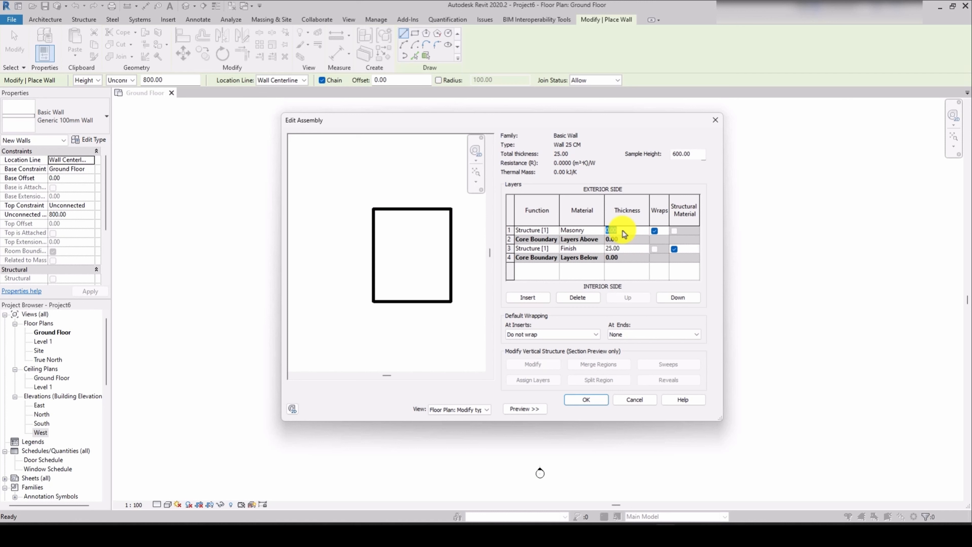
pyautogui.write('5')
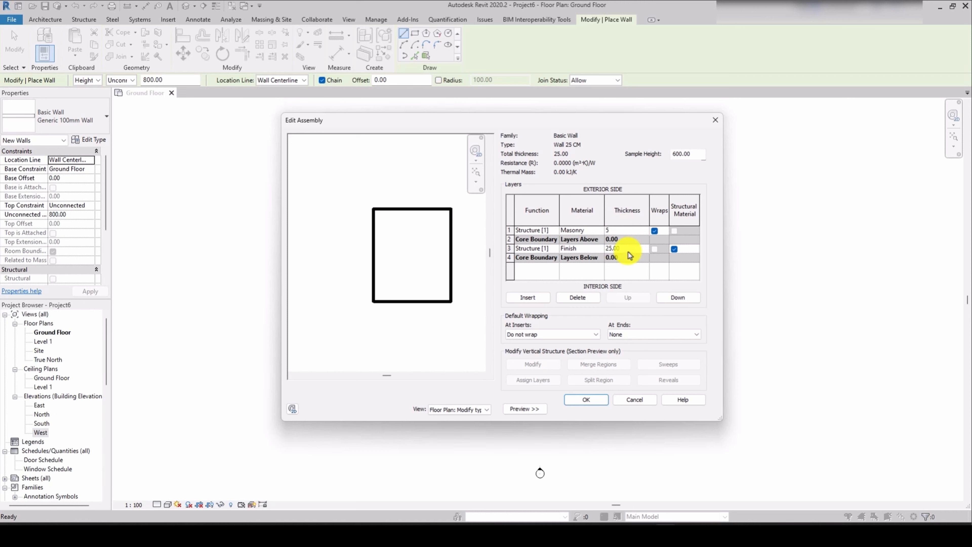
pyautogui.click(624, 250)
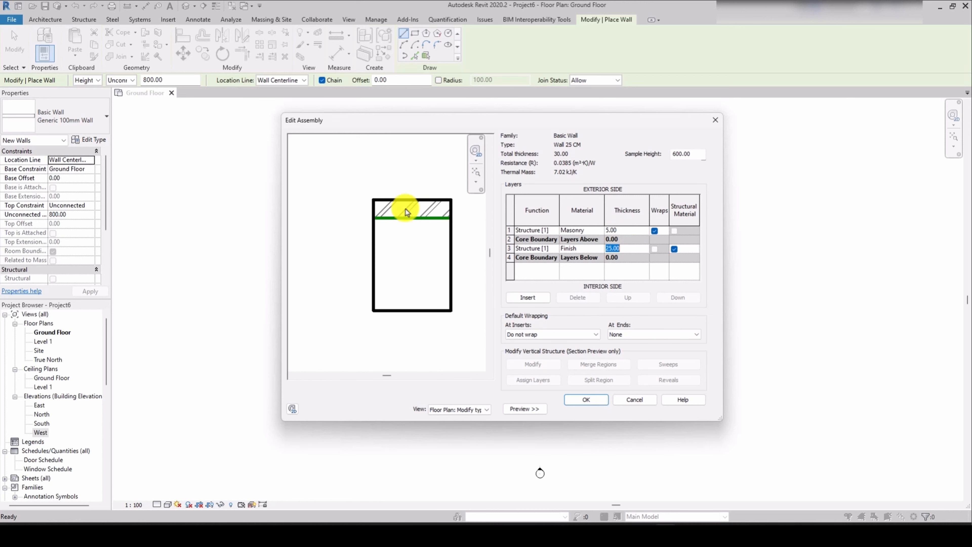
# Step: Insert another layer below the interior core boundary and set its thickness to 5 cm
pyautogui.click(532, 298)
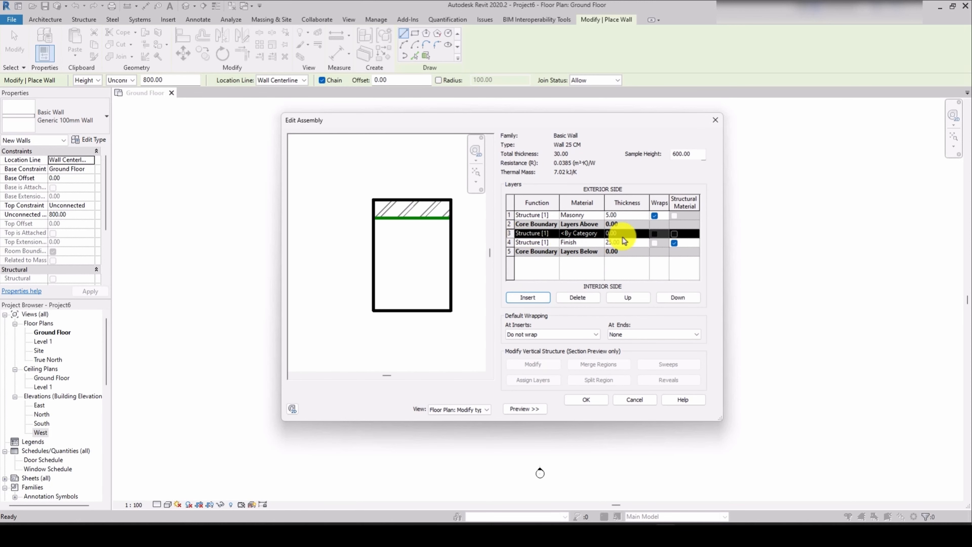
pyautogui.click(678, 298)
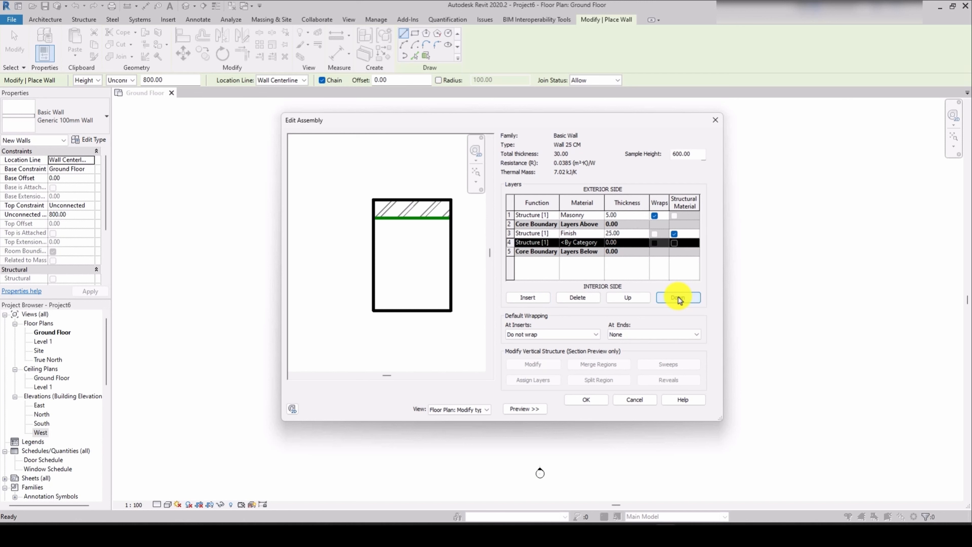
pyautogui.click(677, 298)
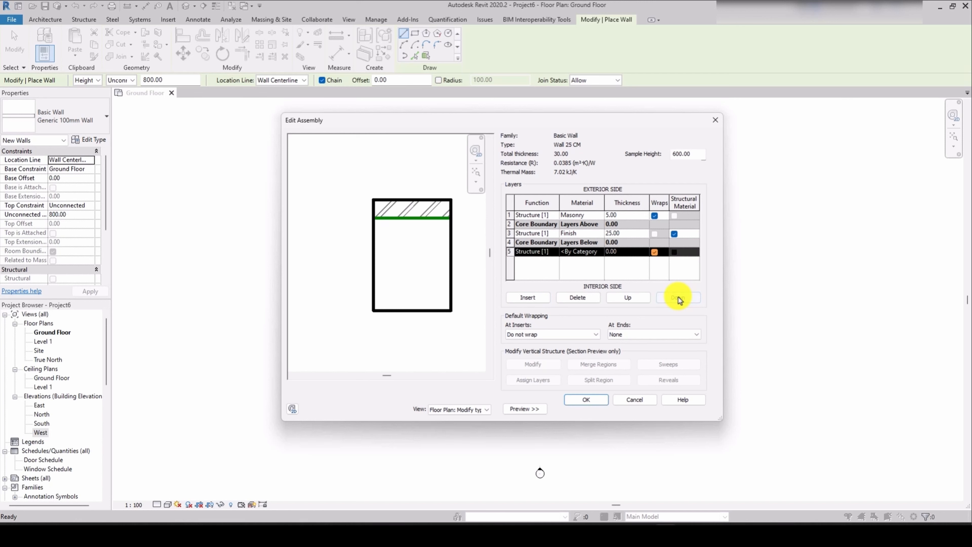
pyautogui.click(619, 251)
pyautogui.write('5')
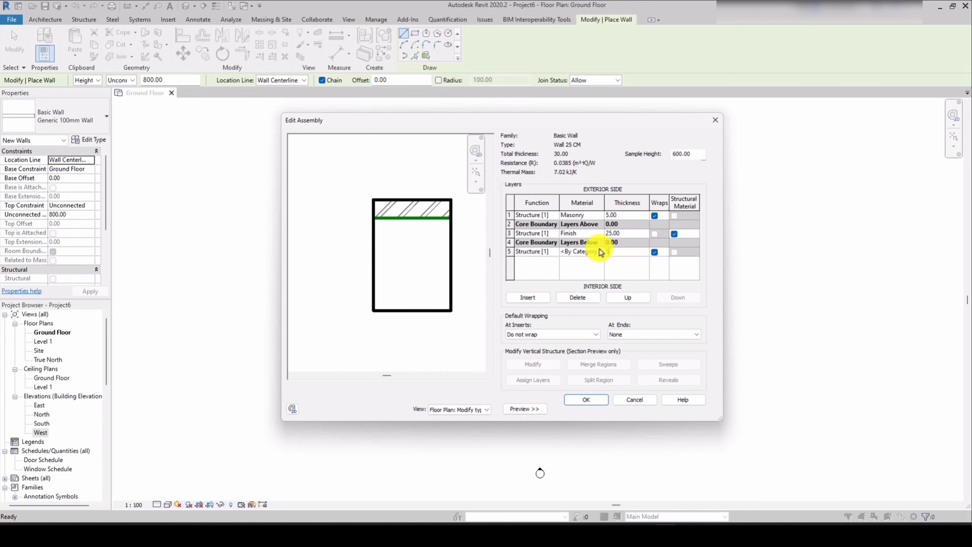
# Step: Assign the Wood - Firring material to the new interior layer of the wall assembly
pyautogui.click(573, 253)
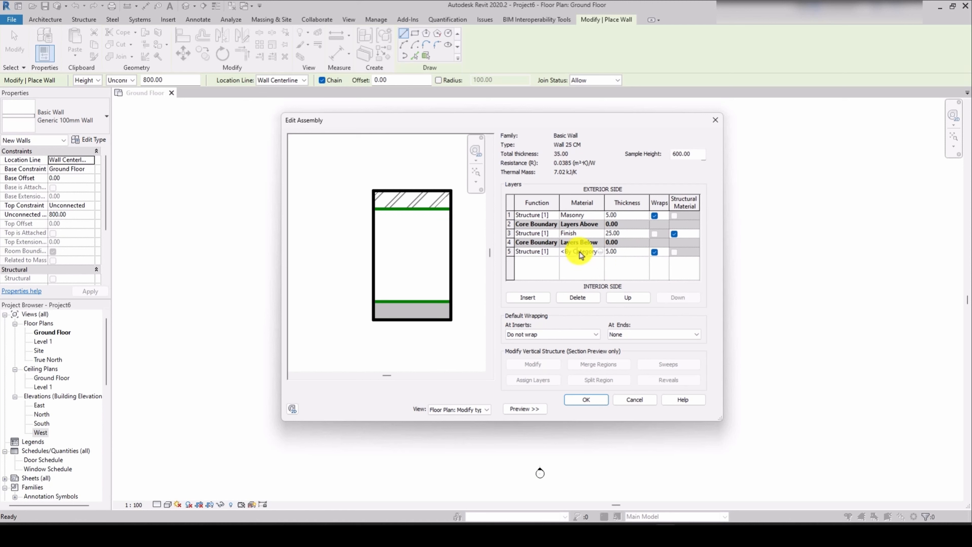
pyautogui.click(599, 252)
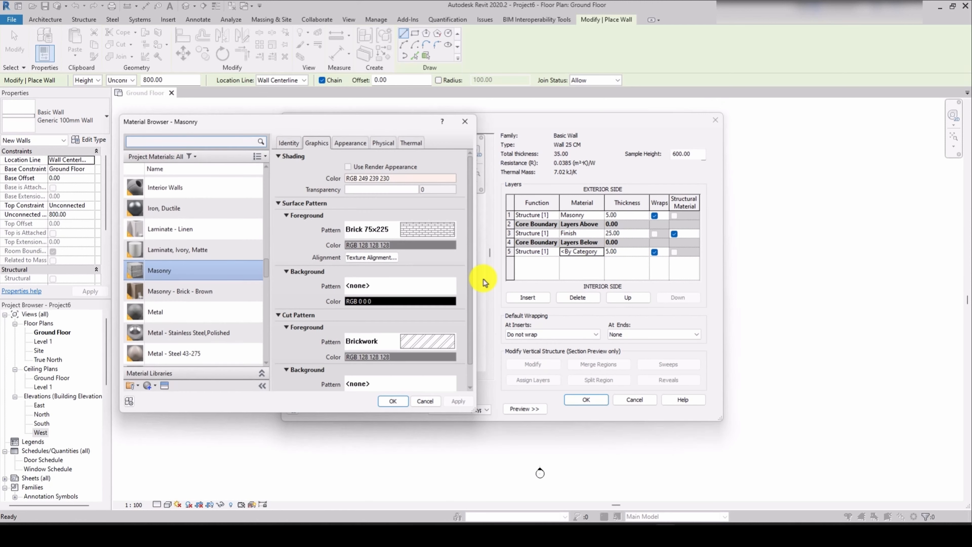
pyautogui.click(206, 313)
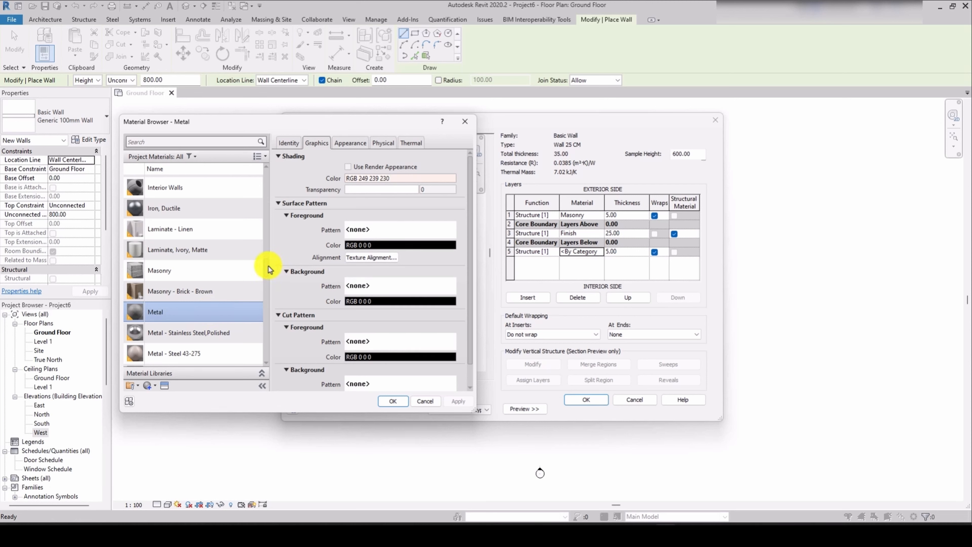
pyautogui.moveTo(269, 269); pyautogui.dragTo(256, 358)
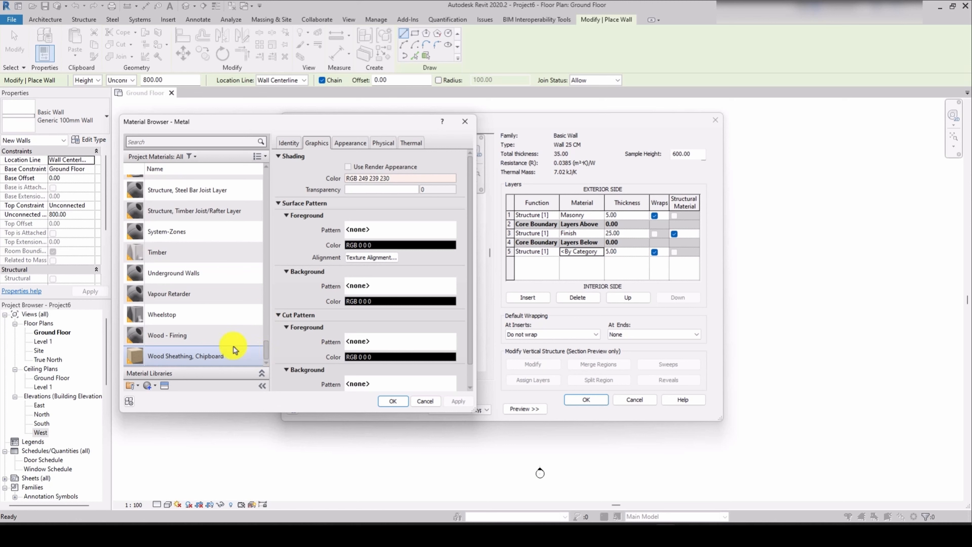
pyautogui.click(173, 336)
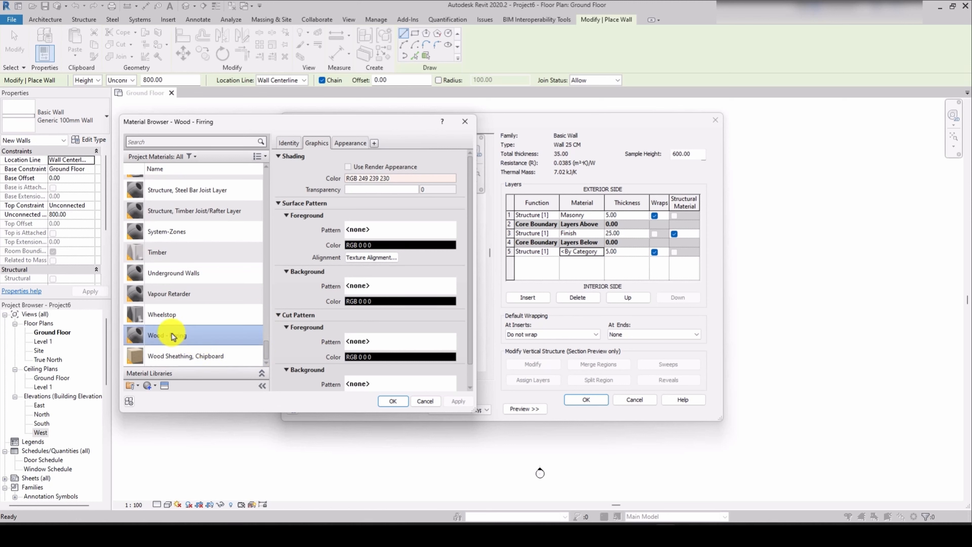
pyautogui.click(393, 401)
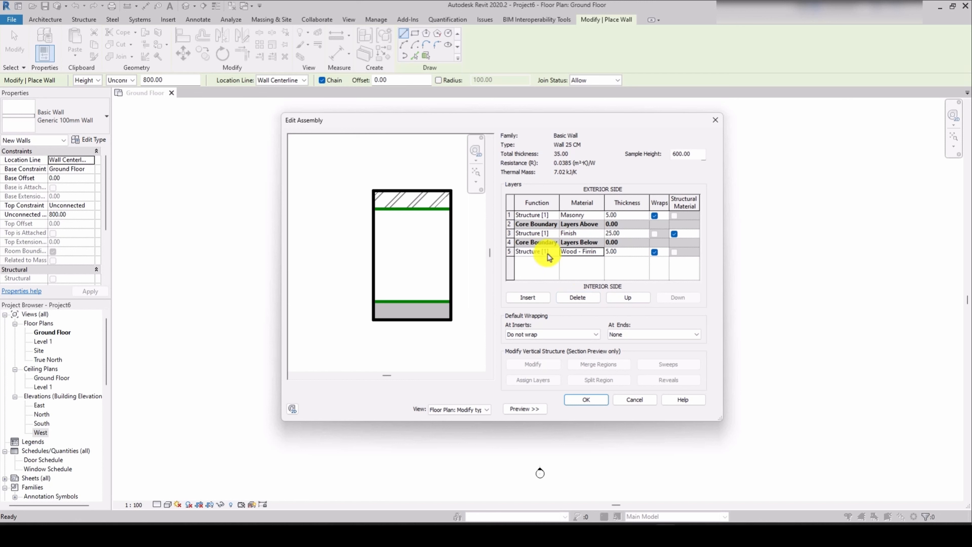
# Step: Delete the interior Wood - Firring layer and the exterior Masonry layer from the wall assembly
pyautogui.click(587, 300)
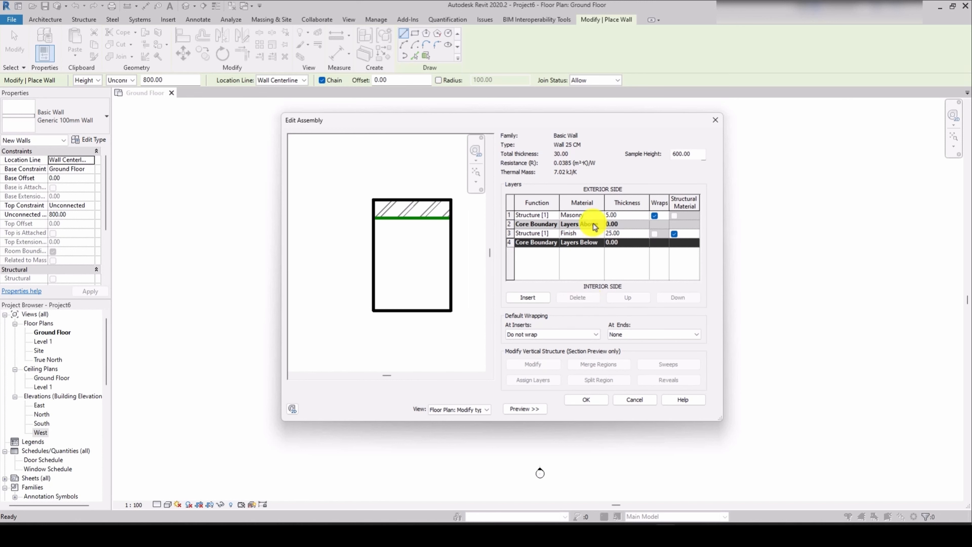
pyautogui.click(582, 215)
pyautogui.click(587, 299)
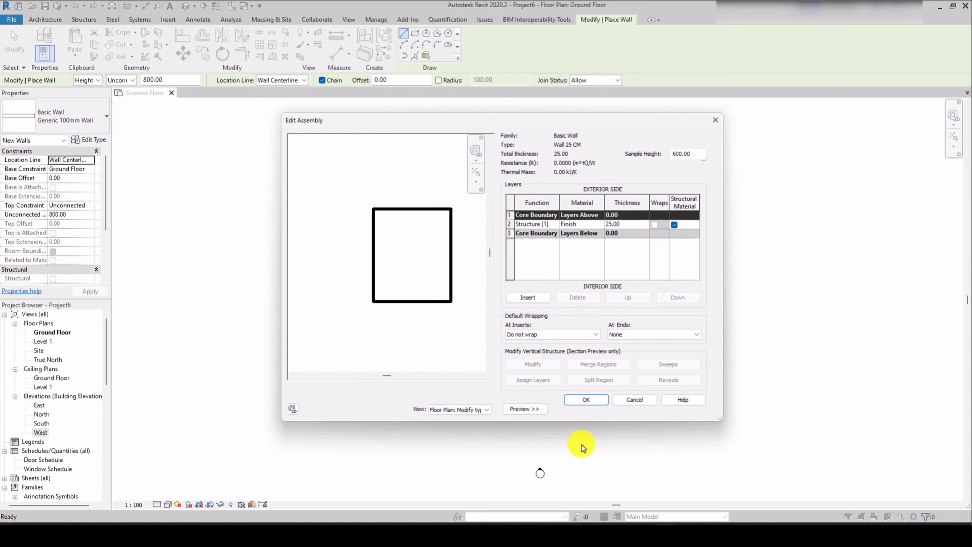
# Step: Accept the edited wall structure and the Wall 25 CM type properties
pyautogui.click(588, 400)
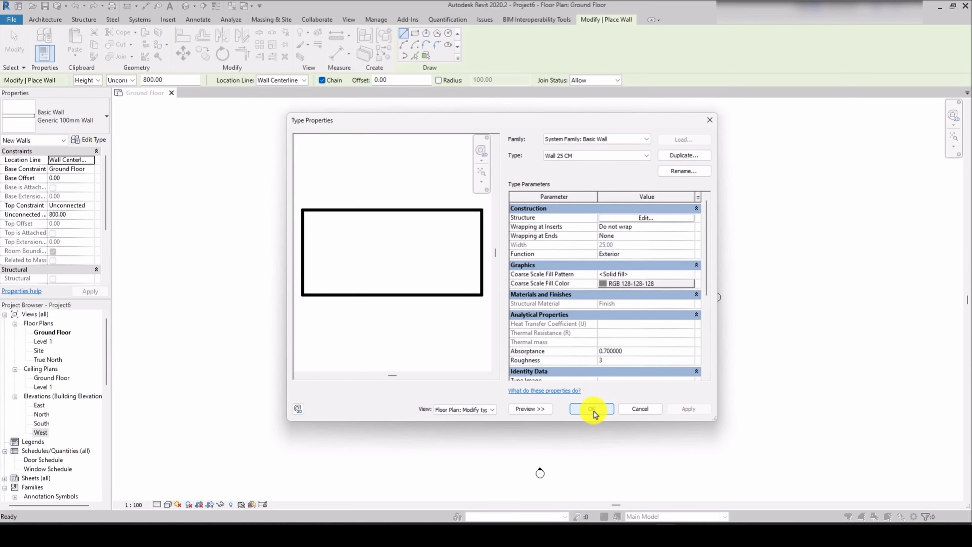
pyautogui.click(593, 412)
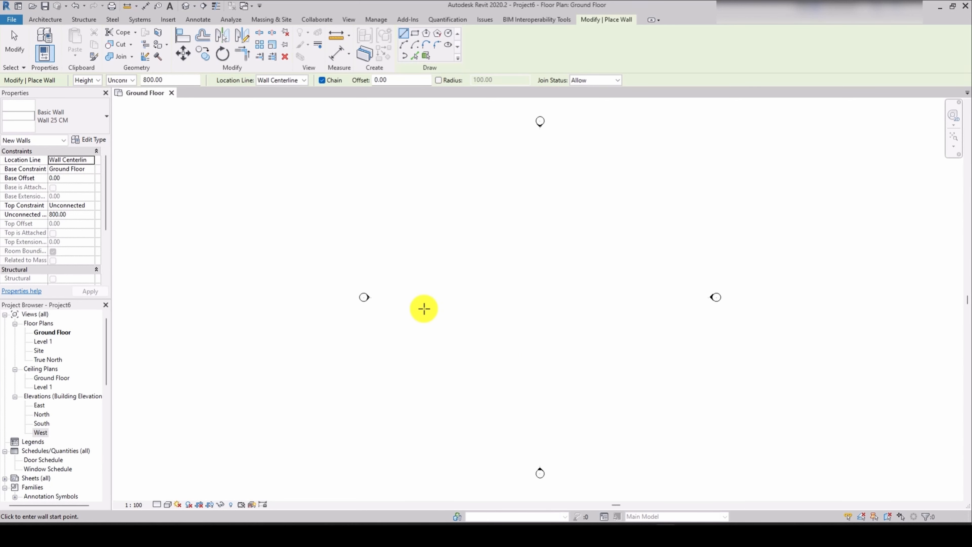
pyautogui.click(478, 316)
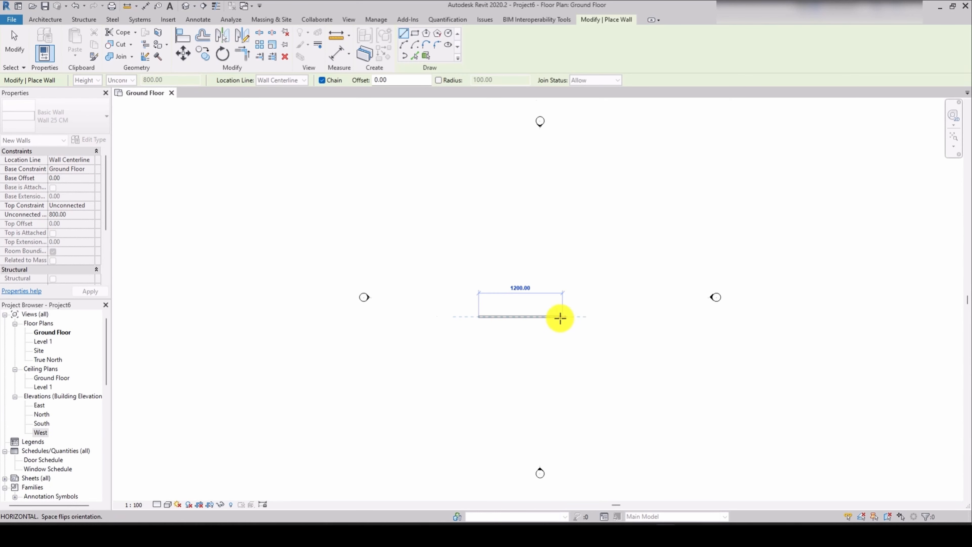
pyautogui.scroll(3, 560, 318)
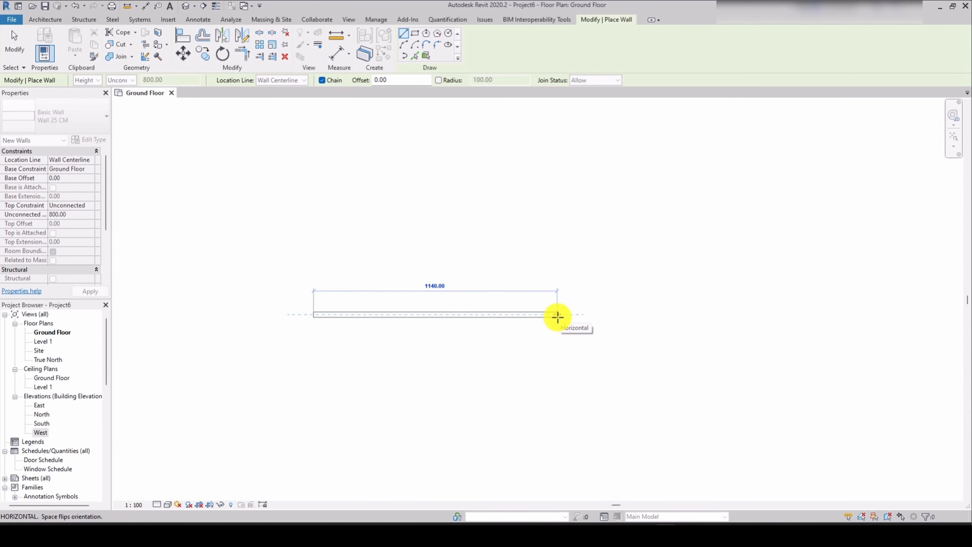
pyautogui.scroll(5, 351, 314)
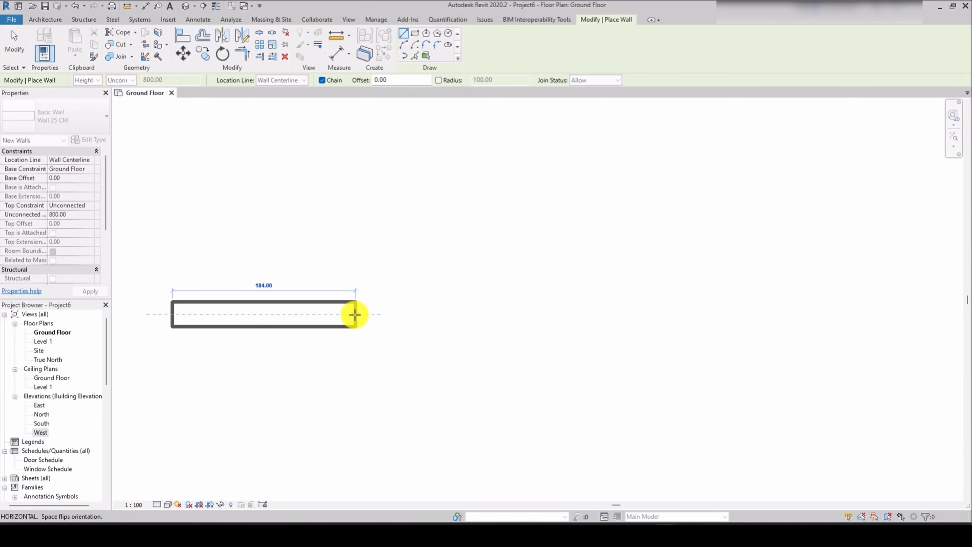
pyautogui.scroll(2, 355, 315)
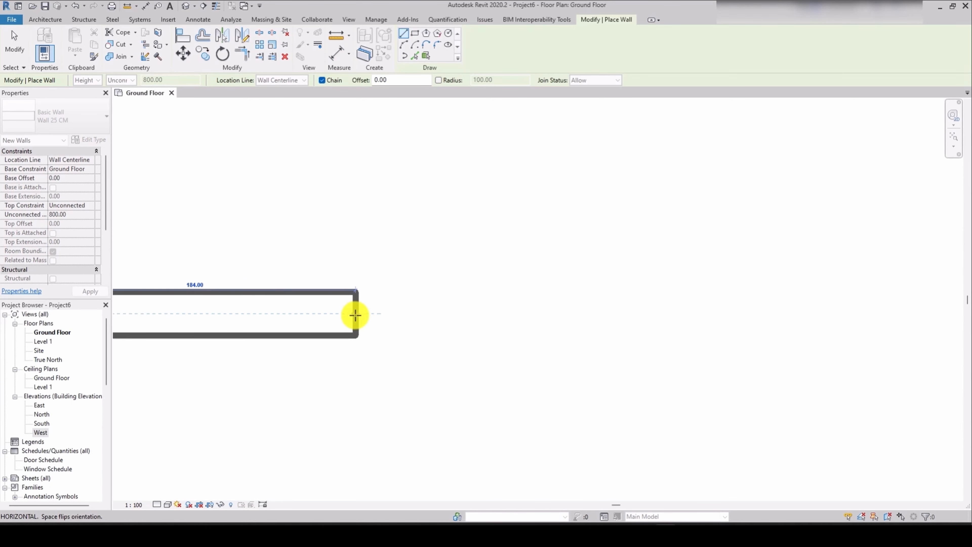
pyautogui.scroll(-2, 434, 319)
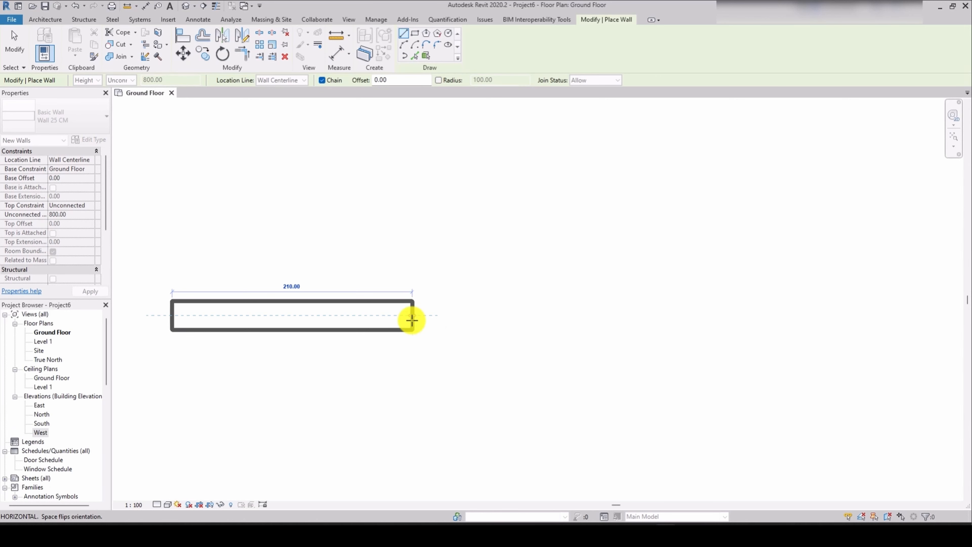
pyautogui.press('Escape')
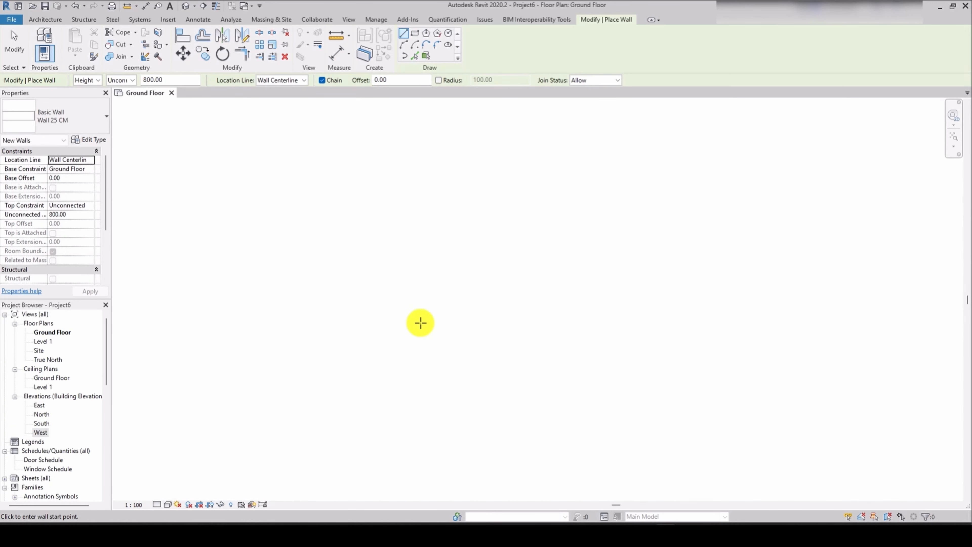
# Step: Set the wall location line to Finish Face: Exterior and try out a horizontal wall segment with it
pyautogui.click(305, 81)
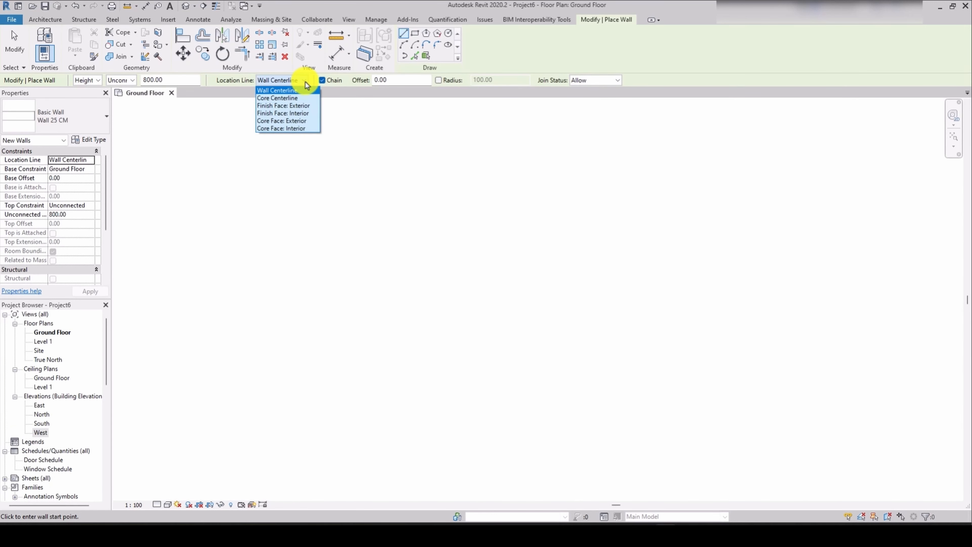
pyautogui.click(307, 106)
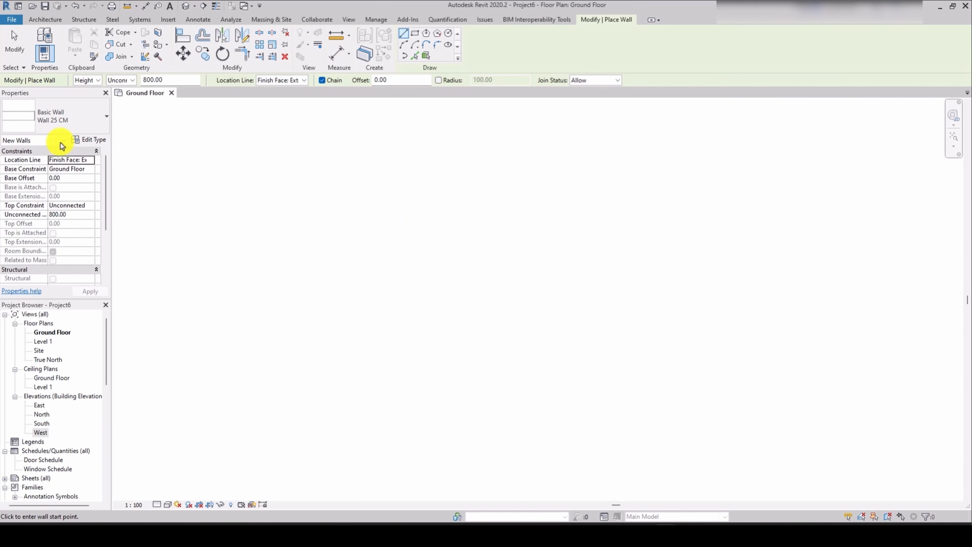
pyautogui.click(58, 115)
pyautogui.click(376, 283)
pyautogui.click(376, 278)
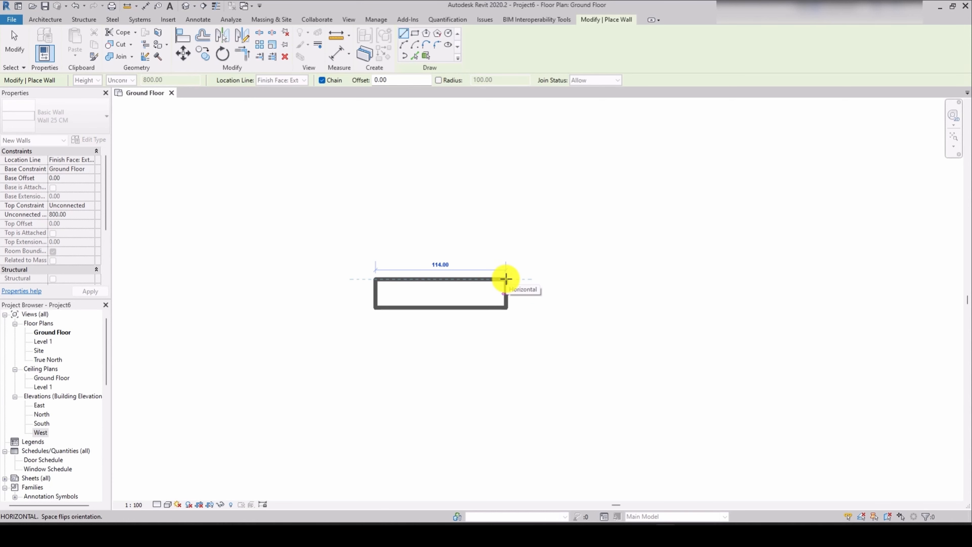
pyautogui.press('Escape')
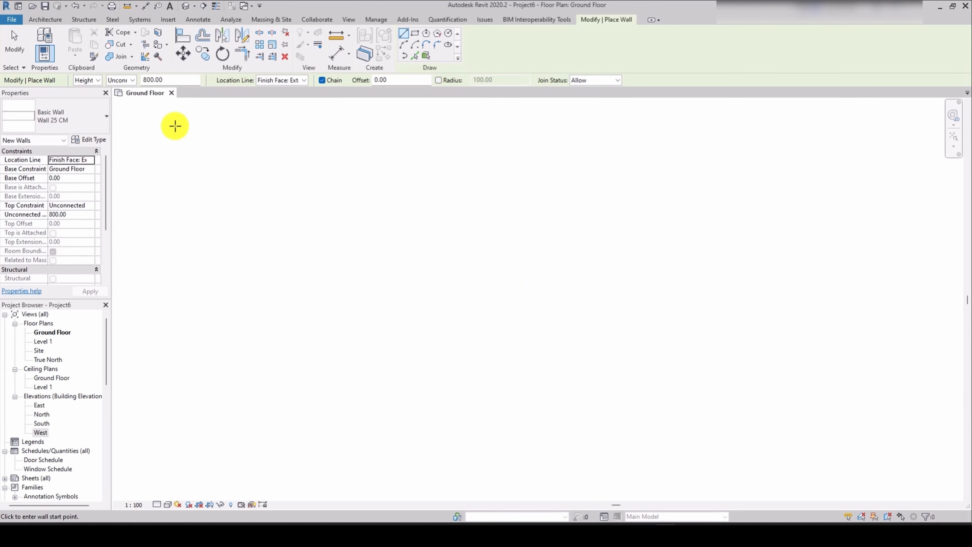
# Step: Set the location line to Finish Face: Interior and draw a horizontal Wall 25 CM segment 2000 cm long
pyautogui.click(304, 80)
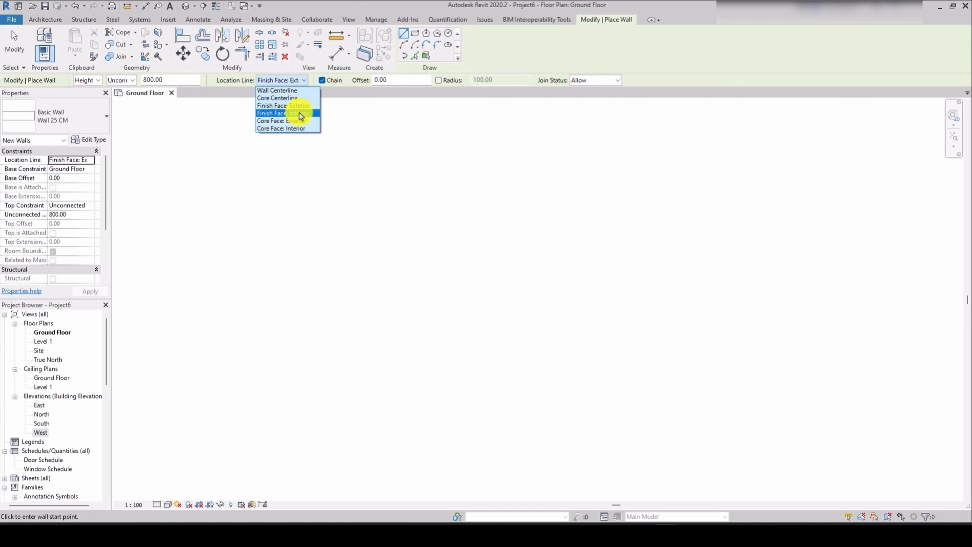
pyautogui.click(300, 113)
pyautogui.click(58, 116)
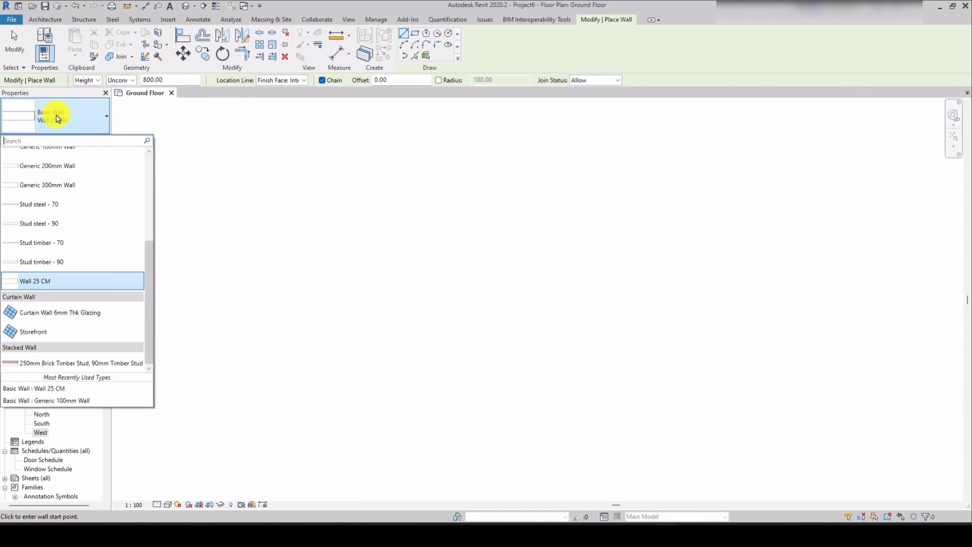
pyautogui.click(58, 116)
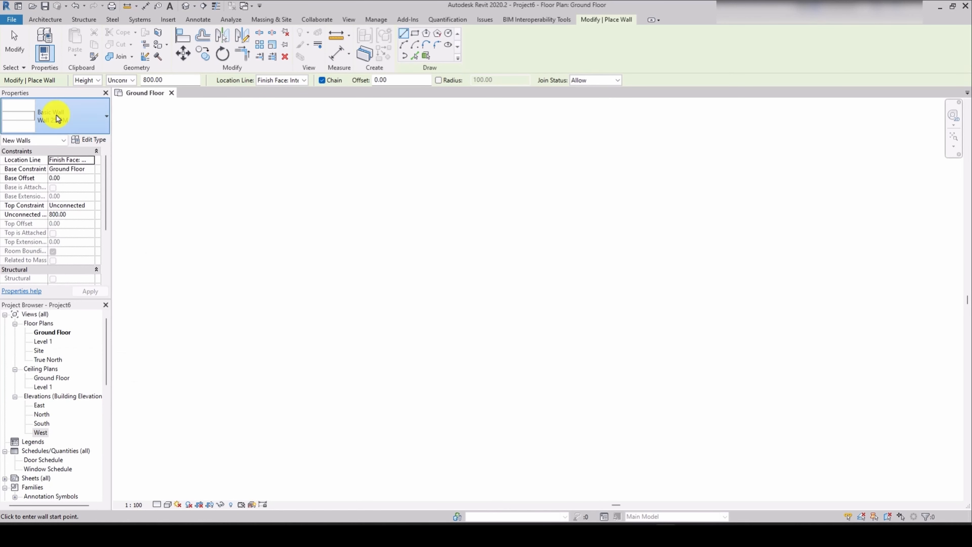
pyautogui.click(377, 261)
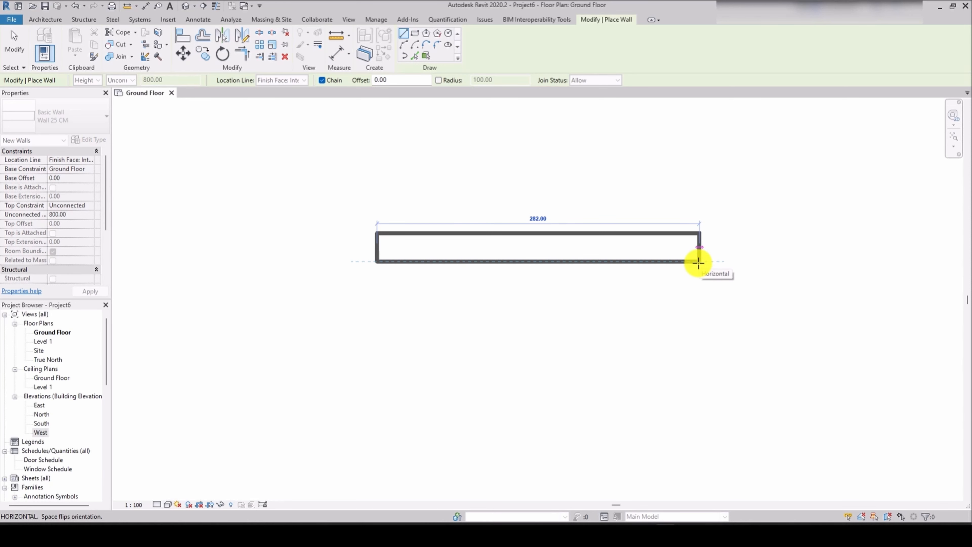
pyautogui.write('20')
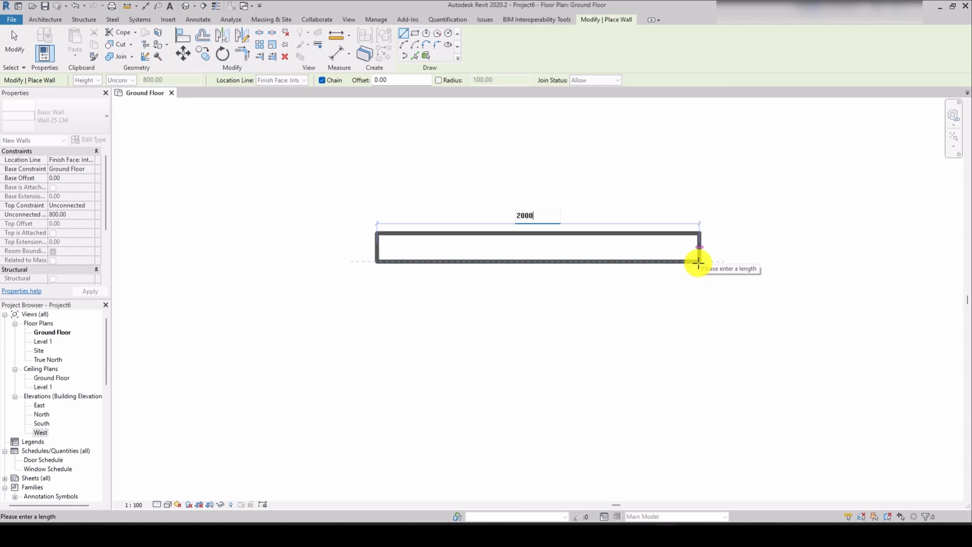
pyautogui.write('00')
pyautogui.press('Return')
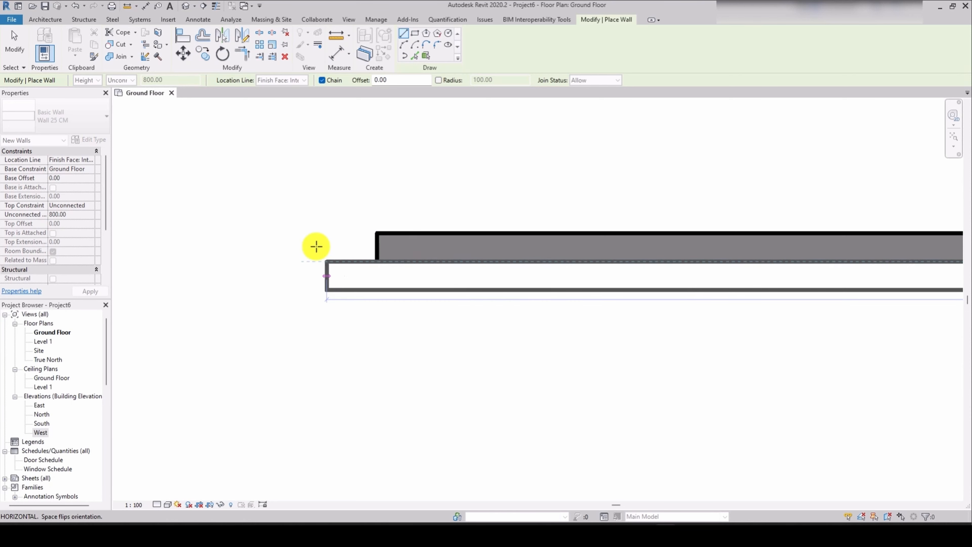
# Step: Draw a perpendicular wall about 1000 cm long upward from the horizontal wall's east end and finish the chain
pyautogui.scroll(-5, 291, 256)
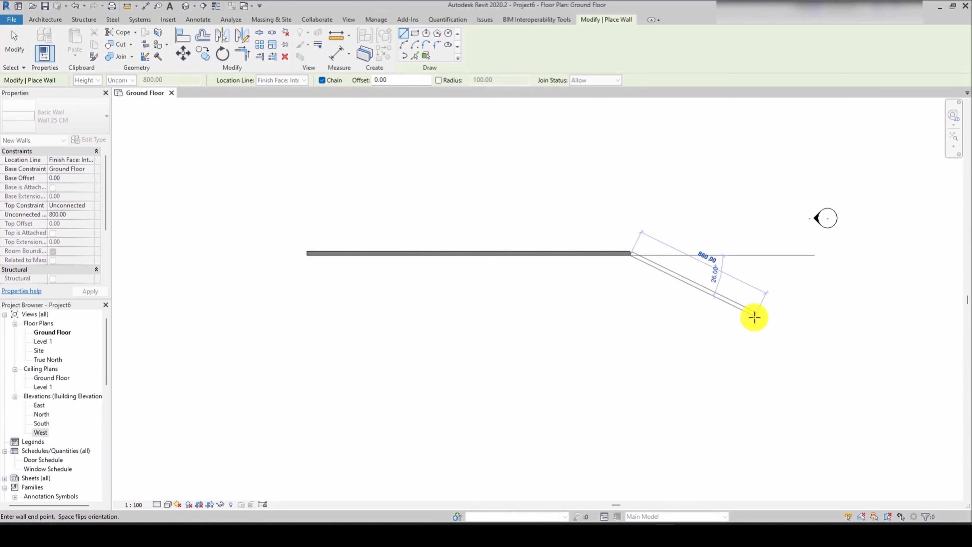
pyautogui.scroll(-3, 628, 233)
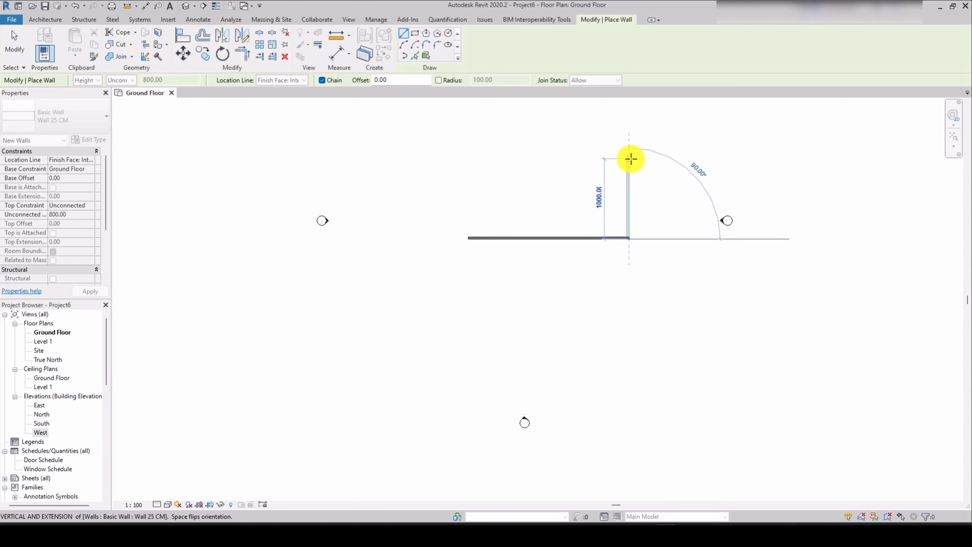
pyautogui.click(631, 159)
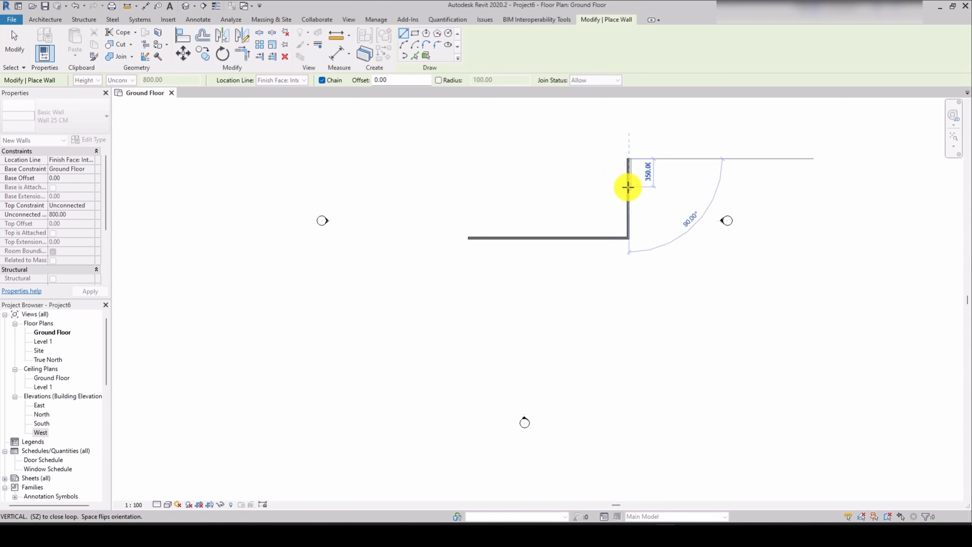
pyautogui.press('Escape')
# Step: Review the height constraint options for new walls and examine the two walls' height against Level 1 in the West elevation
pyautogui.scroll(3, 483, 228)
pyautogui.scroll(-2, 468, 292)
pyautogui.scroll(3, 462, 270)
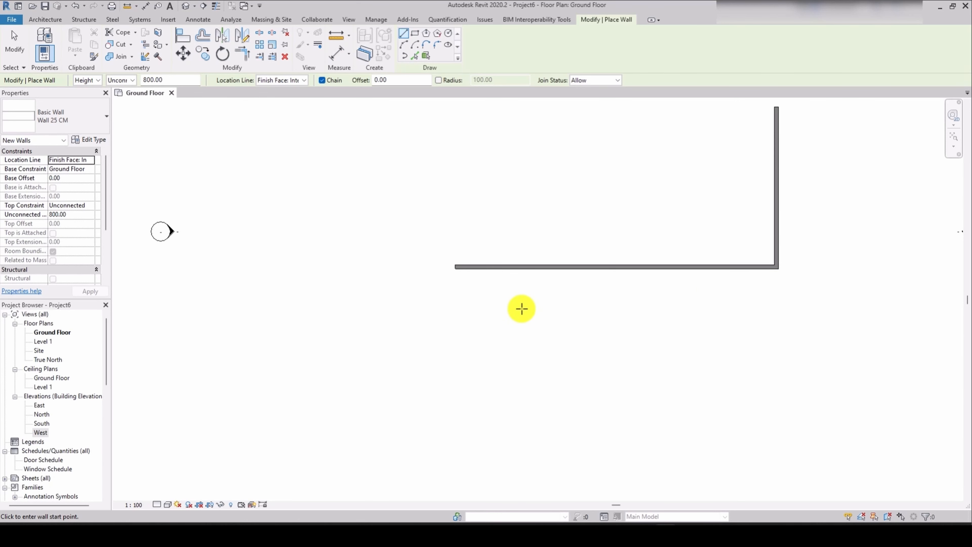
pyautogui.scroll(-2, 469, 299)
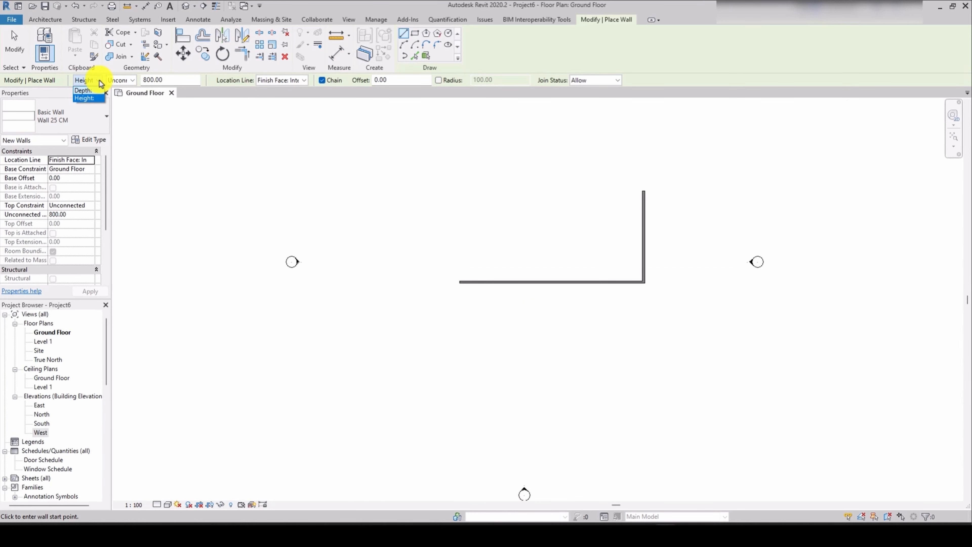
pyautogui.click(134, 80)
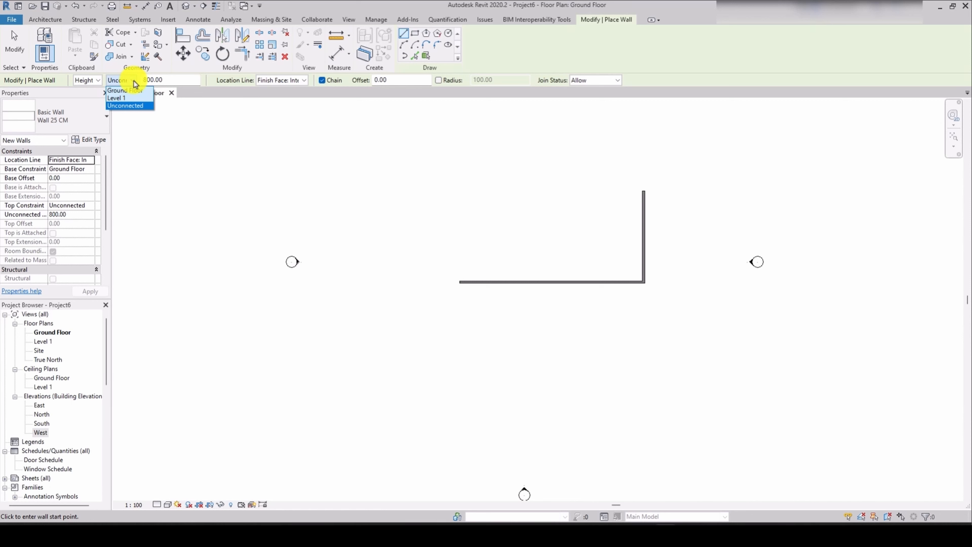
pyautogui.click(134, 81)
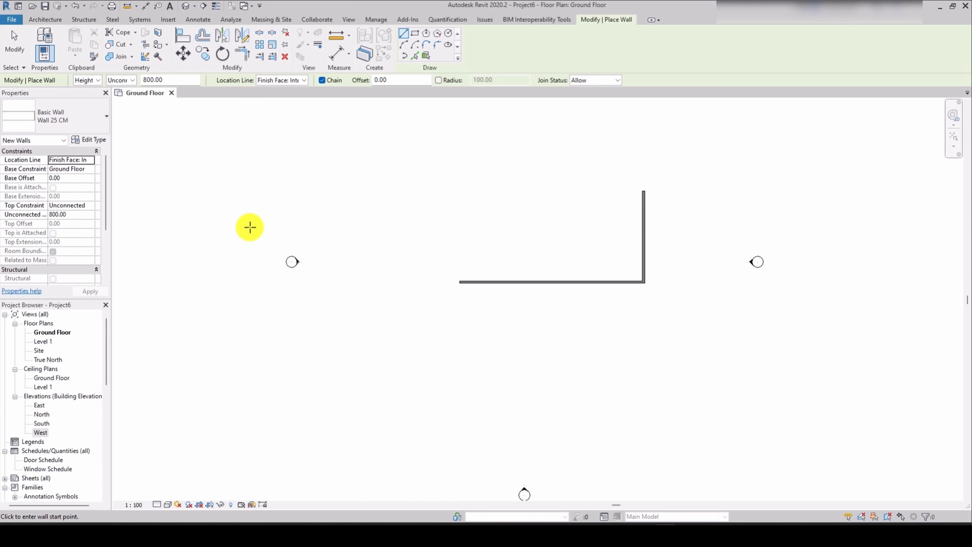
pyautogui.doubleClick(41, 433)
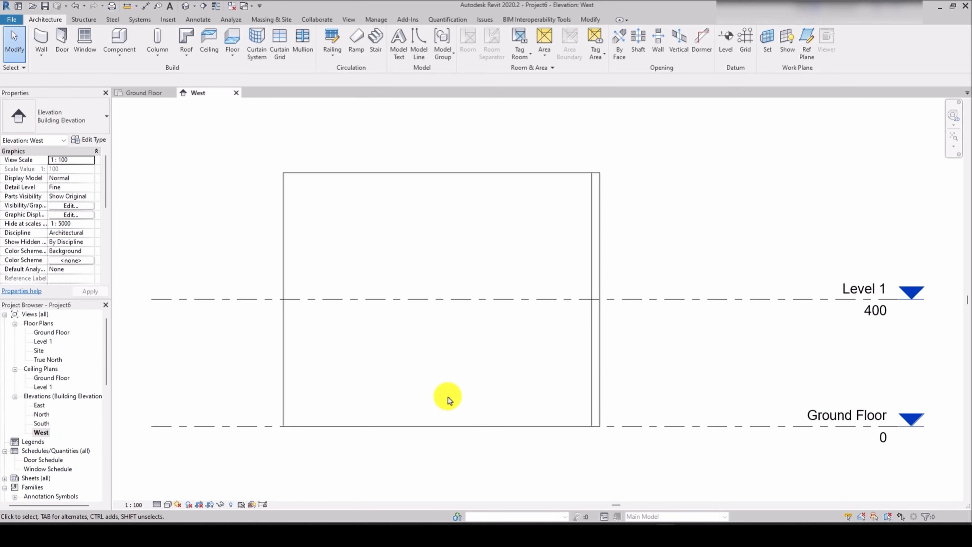
pyautogui.scroll(-2, 469, 267)
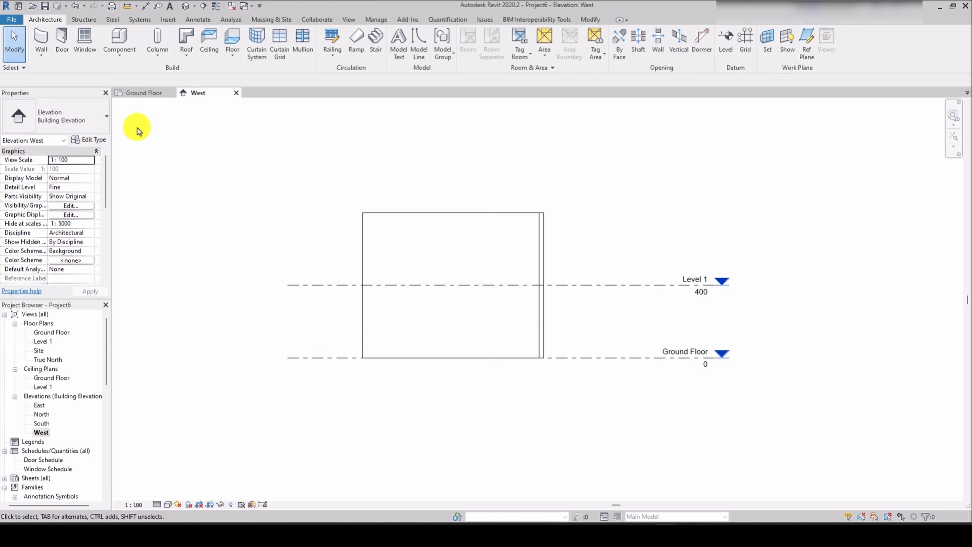
# Step: Return to the Ground Floor plan, restart the Wall tool and set the height of new walls to Level 1
pyautogui.click(139, 94)
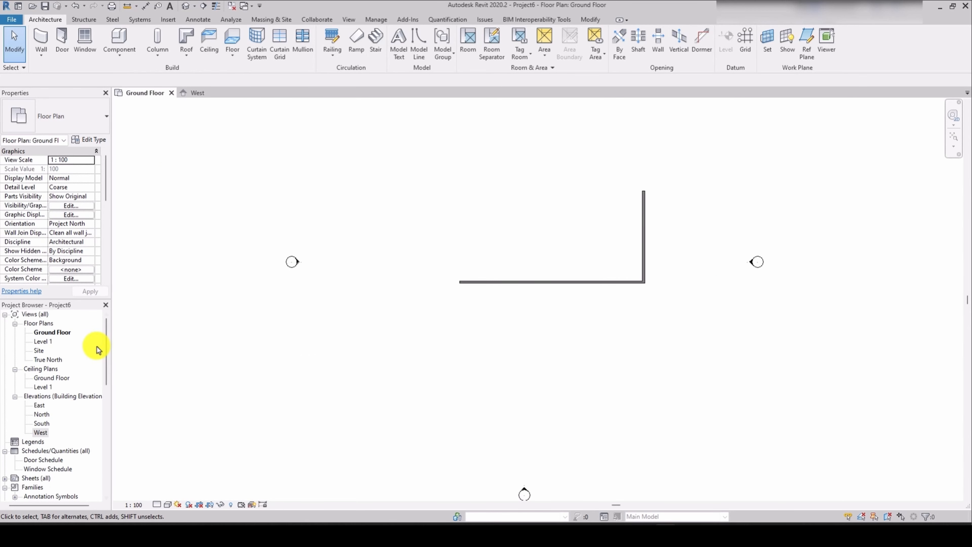
pyautogui.click(41, 39)
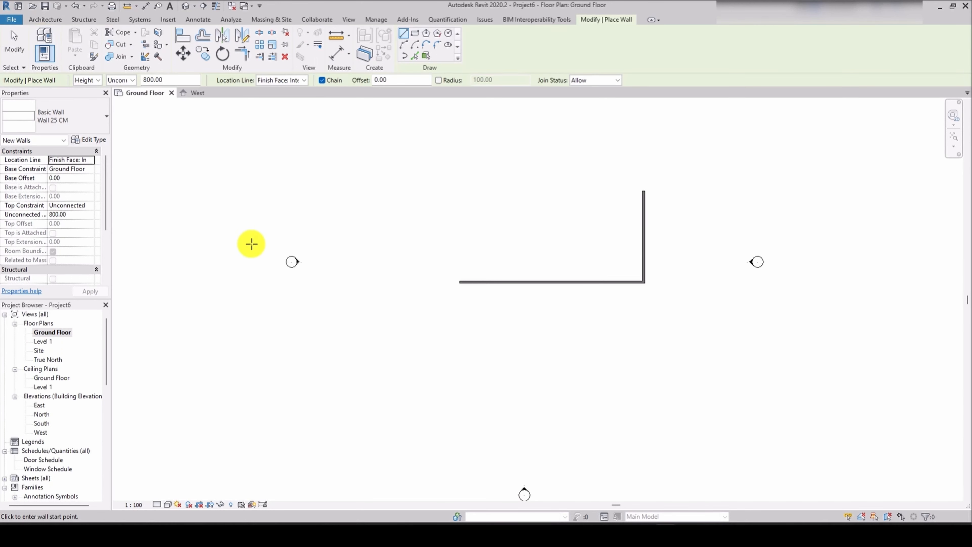
pyautogui.click(132, 81)
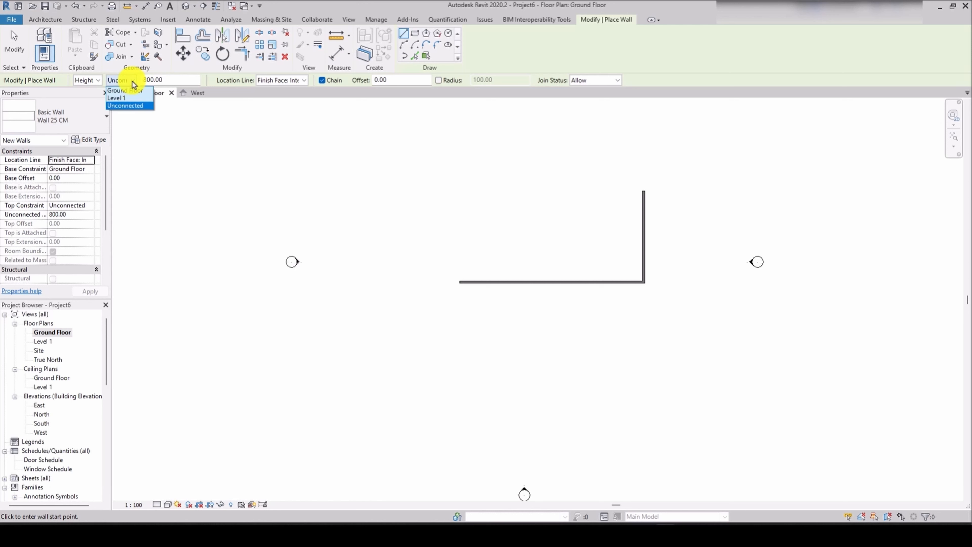
pyautogui.click(123, 101)
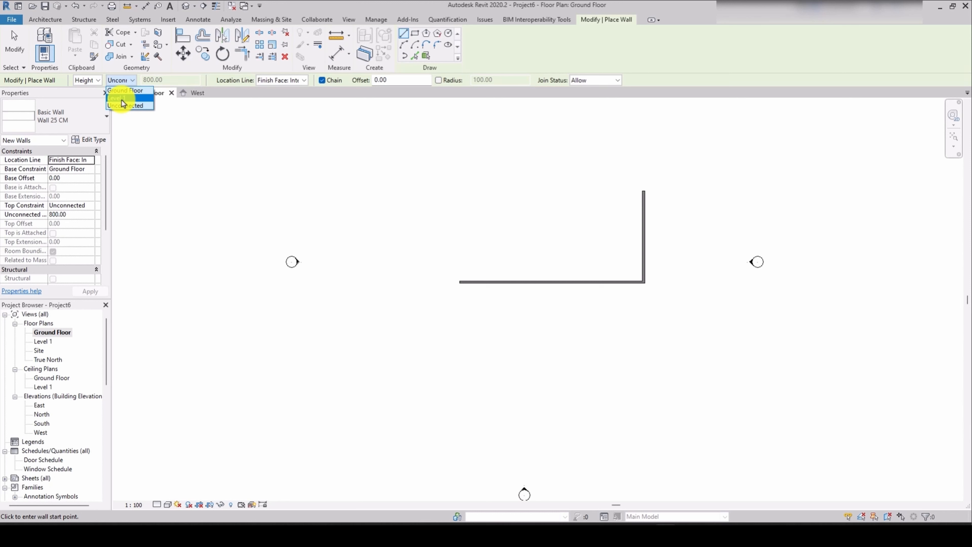
pyautogui.click(123, 101)
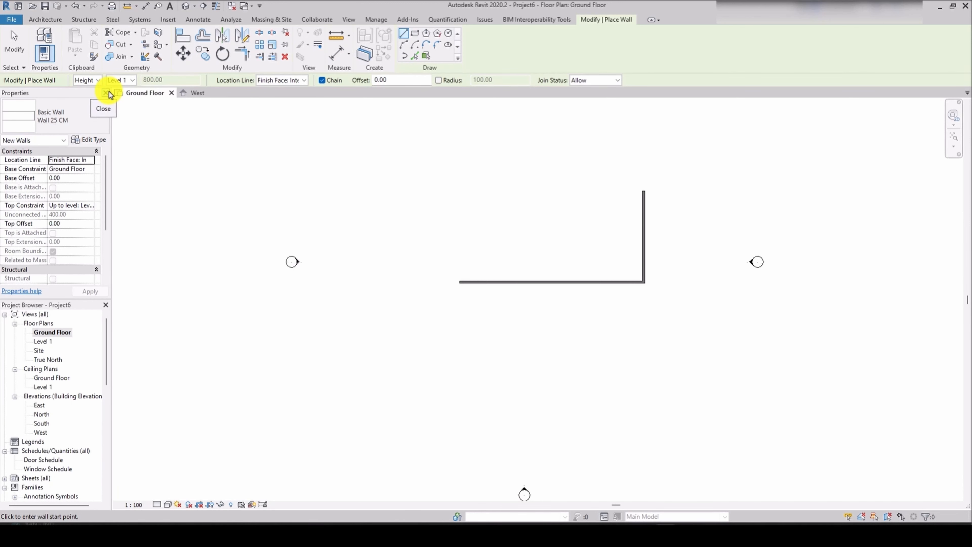
# Step: Recheck the existing walls in the West elevation and draw a short separate horizontal wall east of them on the Ground Floor plan
pyautogui.doubleClick(40, 432)
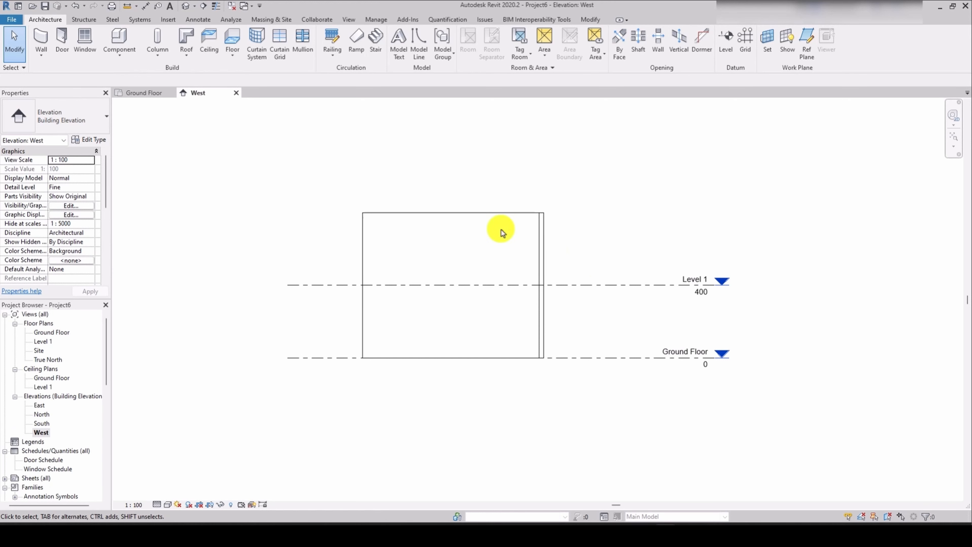
pyautogui.click(142, 92)
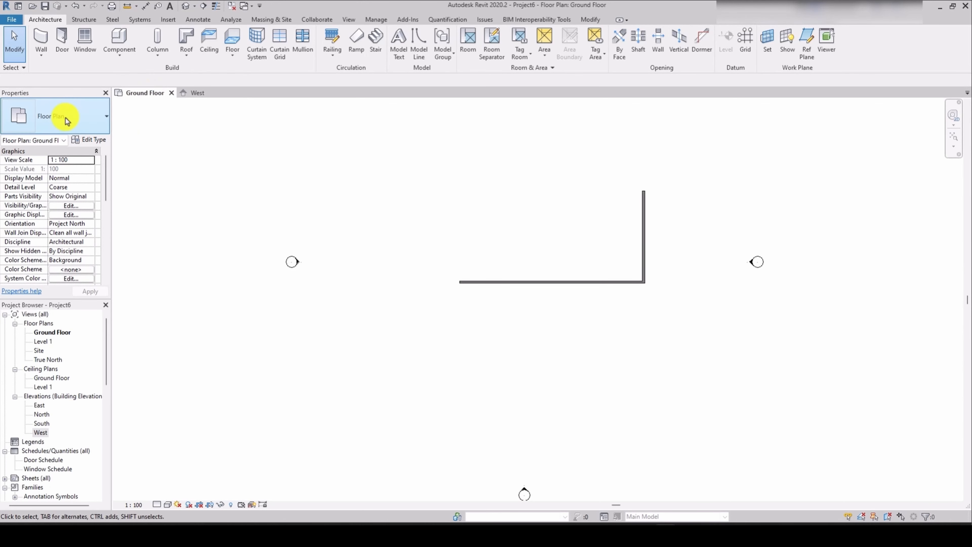
pyautogui.click(42, 40)
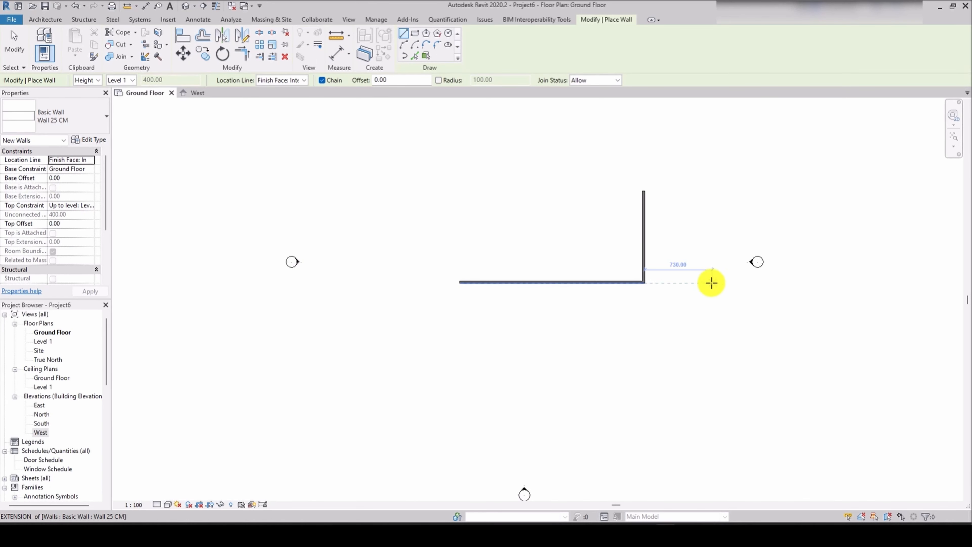
pyautogui.click(663, 266)
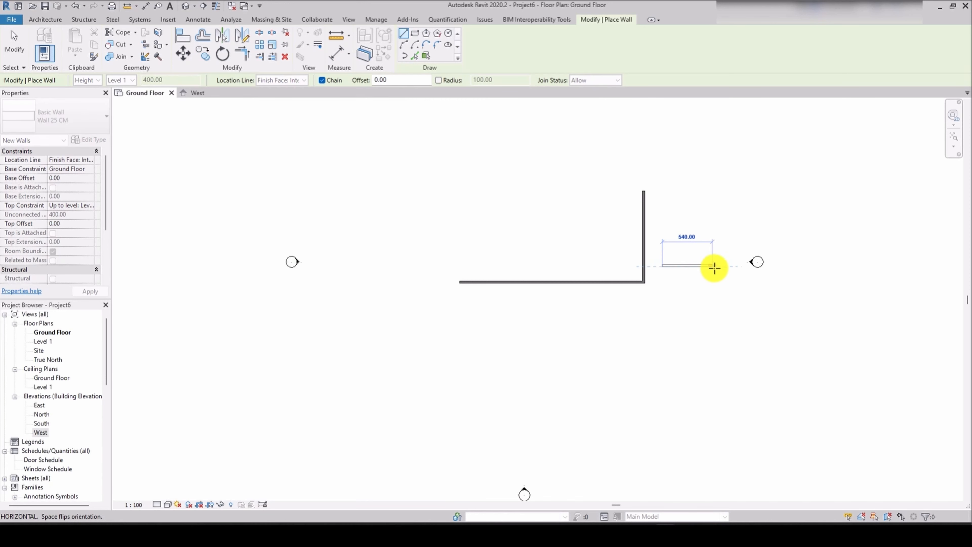
pyautogui.click(721, 267)
pyautogui.press('Escape')
pyautogui.press('Escape')
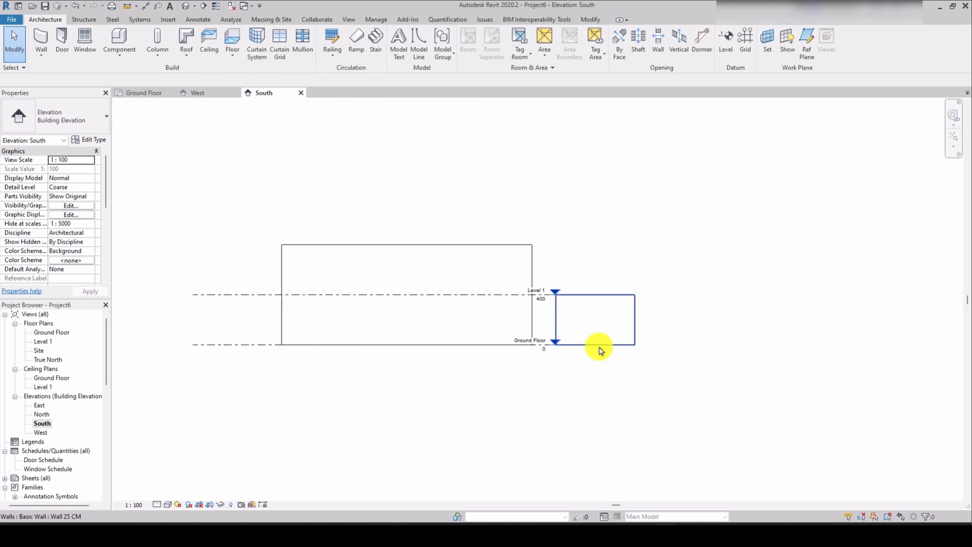
# Step: Check the short separate wall's top constraint and height in the South elevation, and close the elevation views to return to Ground Floor
pyautogui.scroll(2, 591, 329)
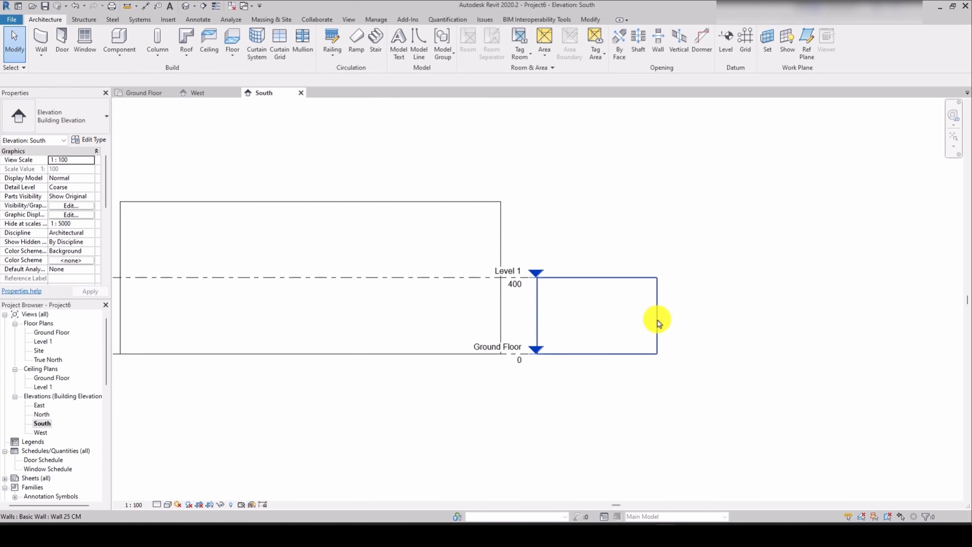
pyautogui.click(658, 323)
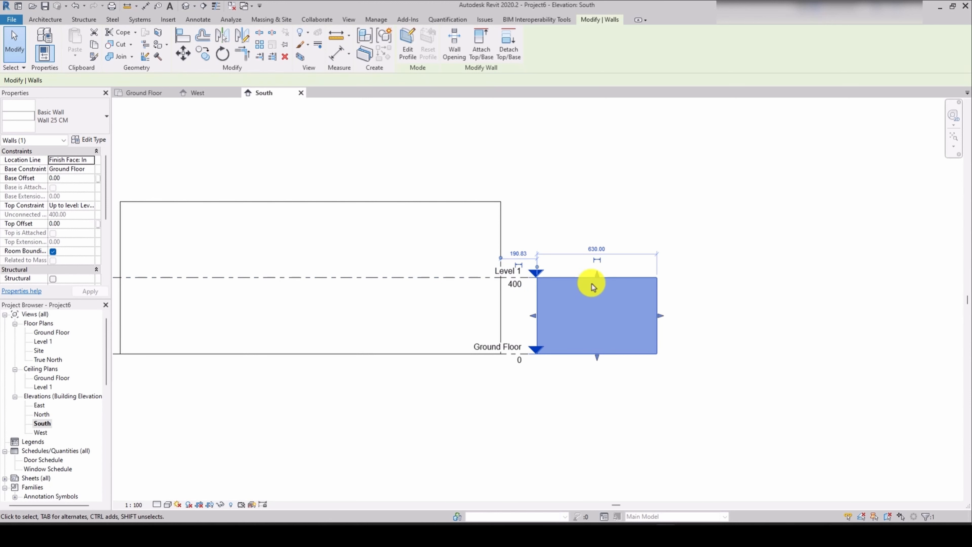
pyautogui.click(301, 93)
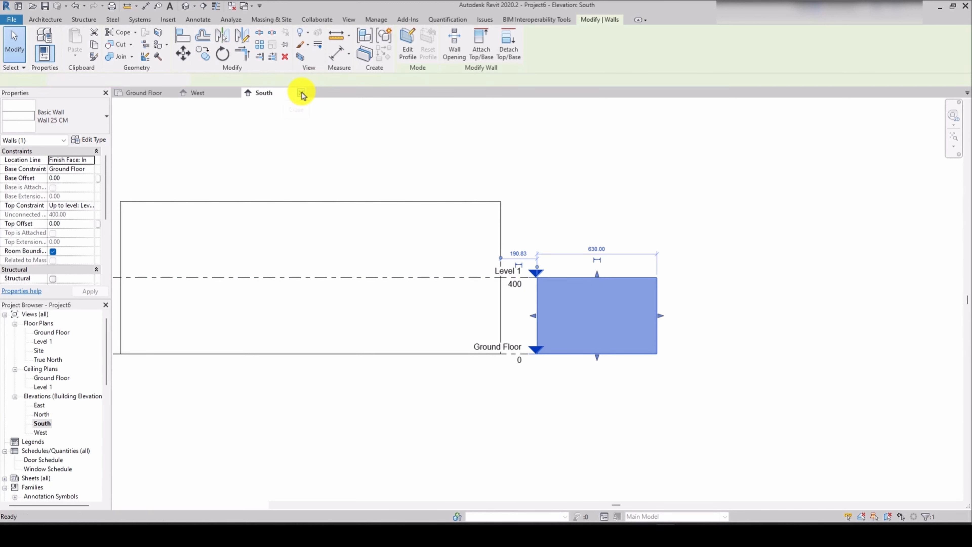
pyautogui.click(236, 93)
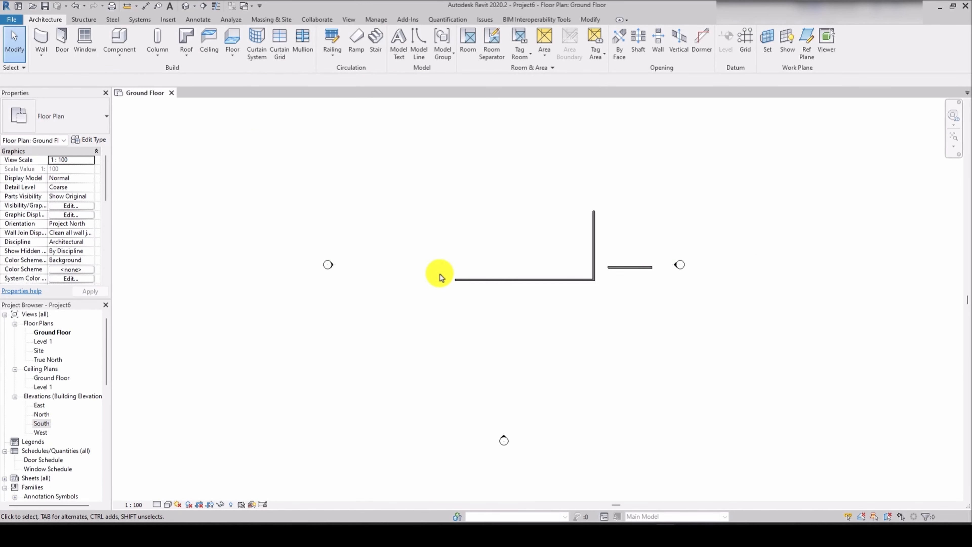
pyautogui.scroll(-2, 452, 277)
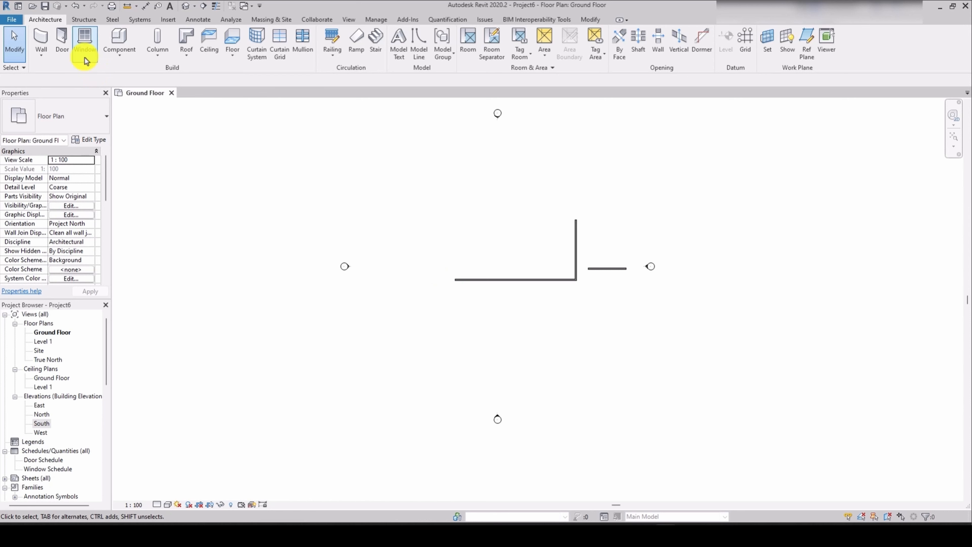
# Step: Draw three chained Wall 25 CM walls as a U open to the west, about 800 cm deep, northwest of the existing walls
pyautogui.click(41, 38)
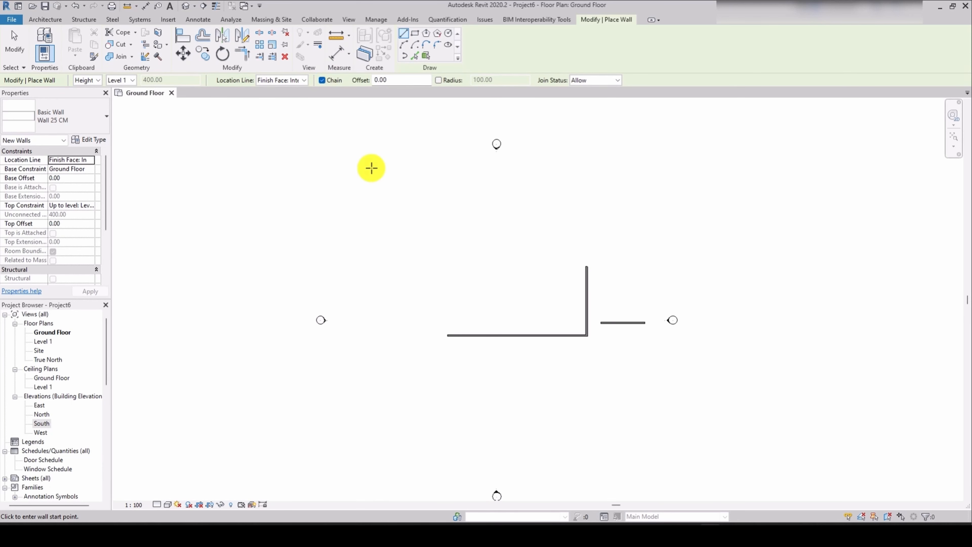
pyautogui.click(57, 116)
pyautogui.click(58, 116)
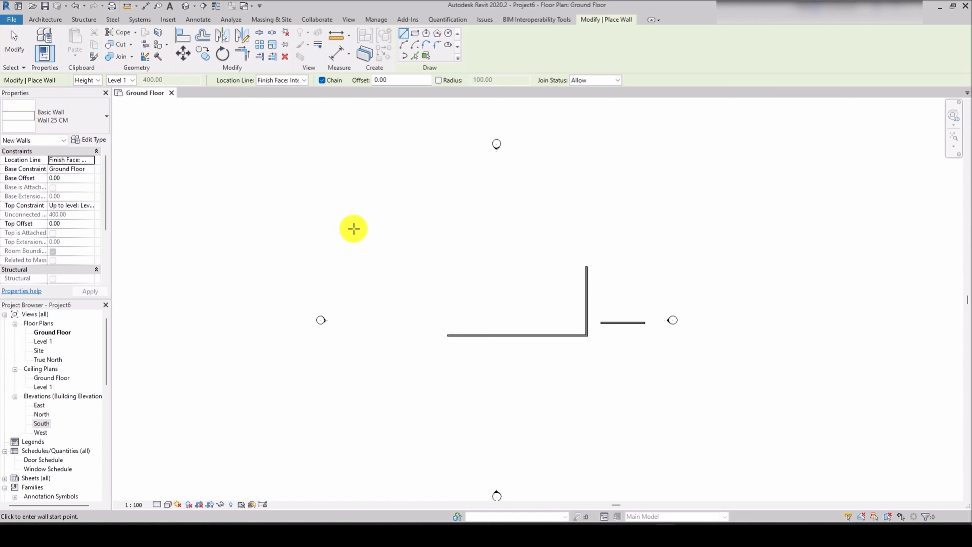
pyautogui.click(382, 224)
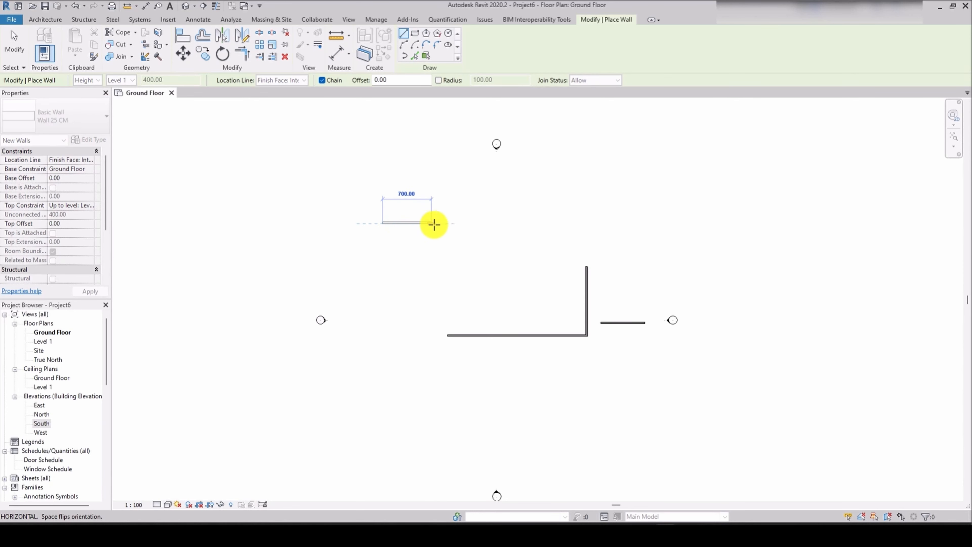
pyautogui.click(466, 223)
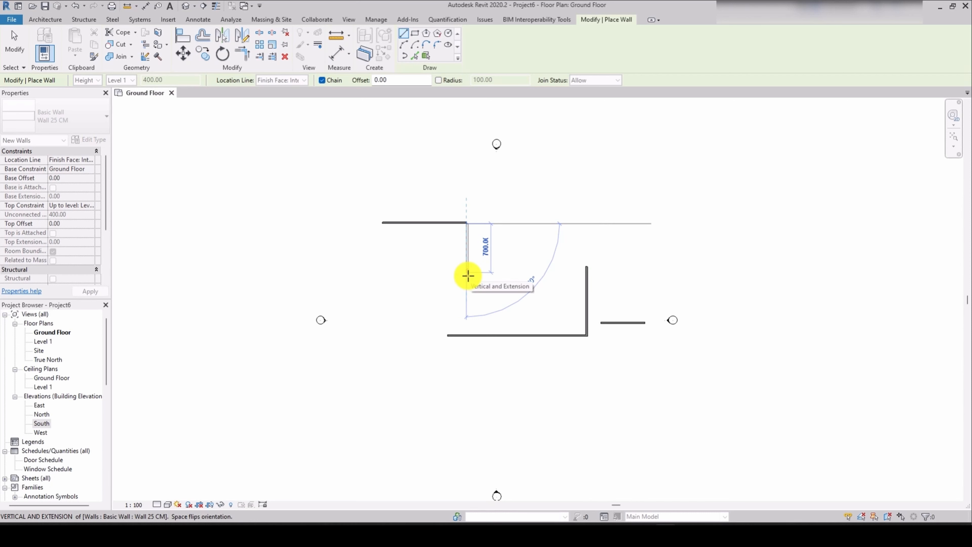
pyautogui.click(467, 279)
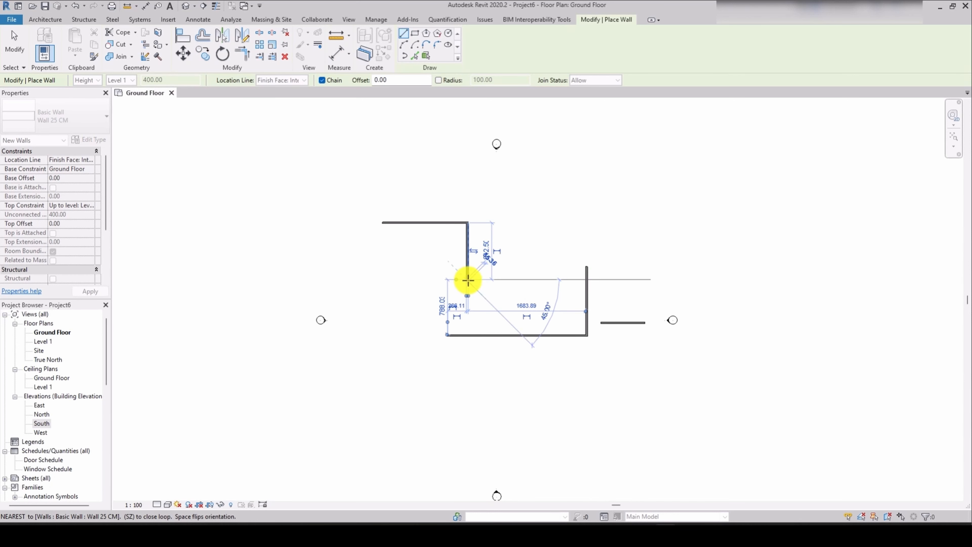
pyautogui.click(390, 282)
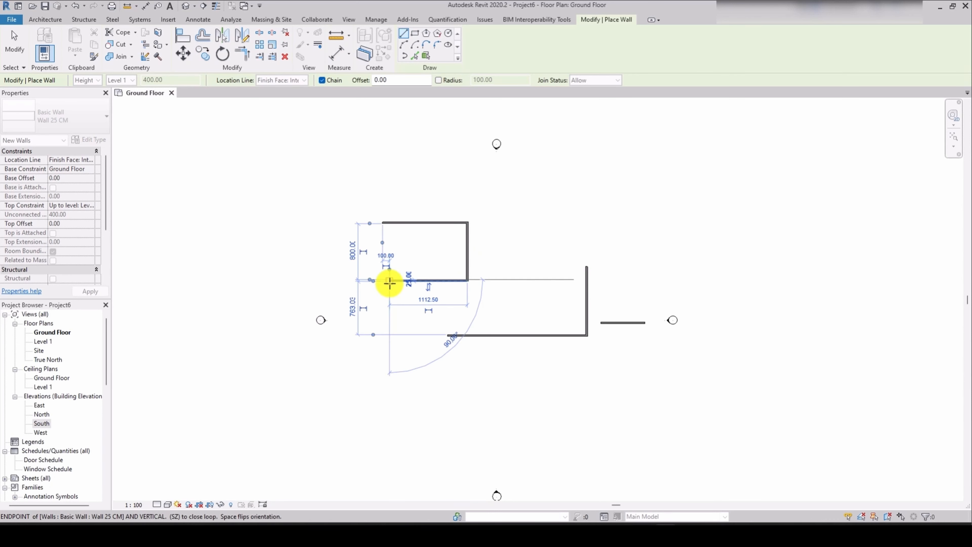
pyautogui.press('Escape')
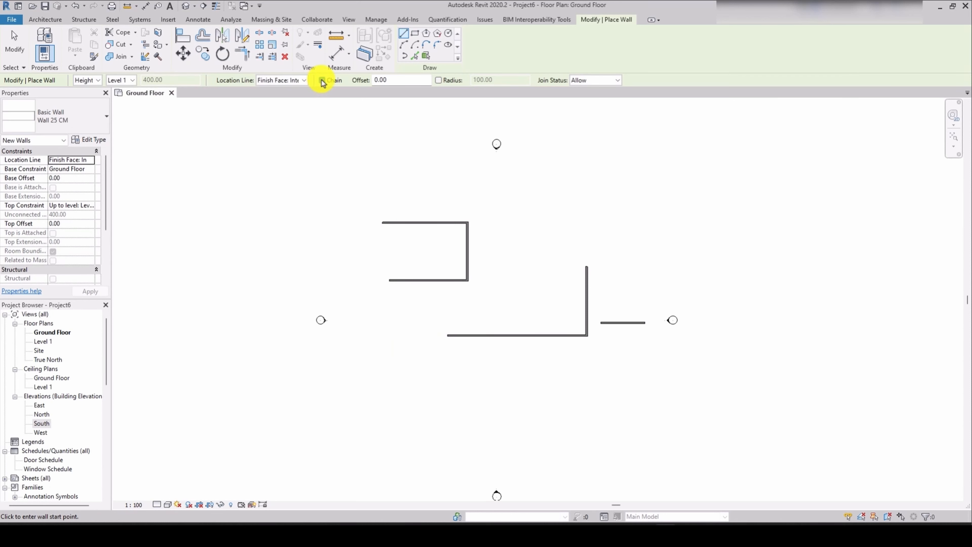
# Step: Turn off chaining and draw two separate horizontal walls, about 1300 cm and 1250 cm long, east of the U-shaped walls
pyautogui.click(462, 182)
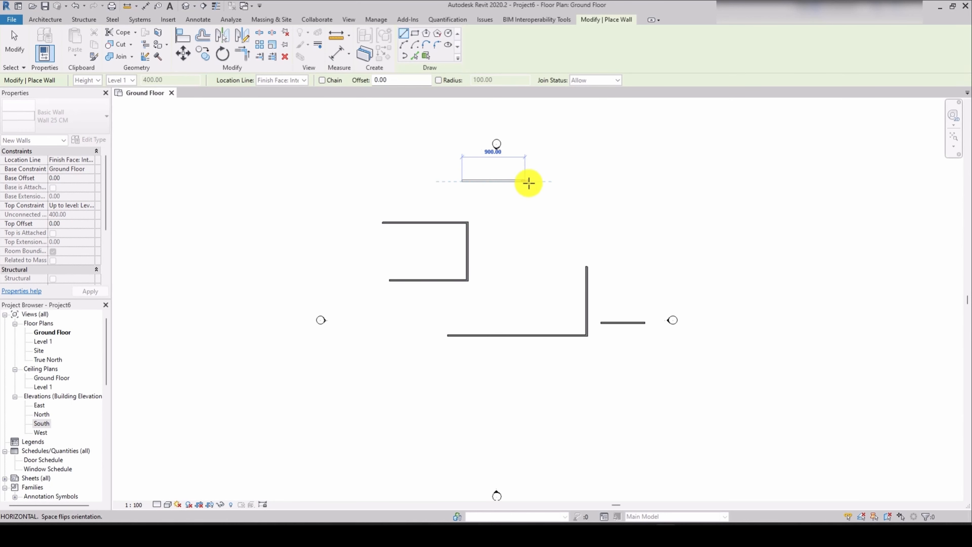
pyautogui.click(555, 182)
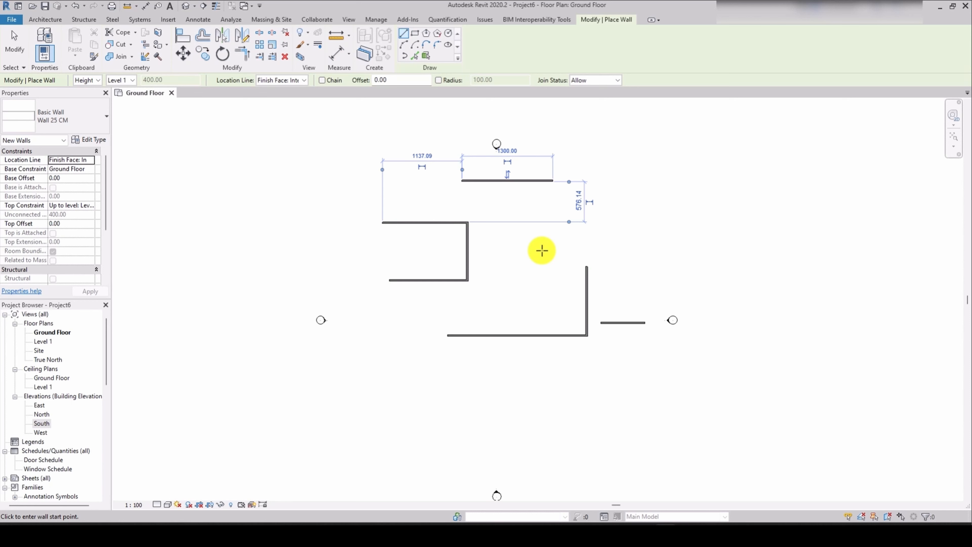
pyautogui.click(514, 236)
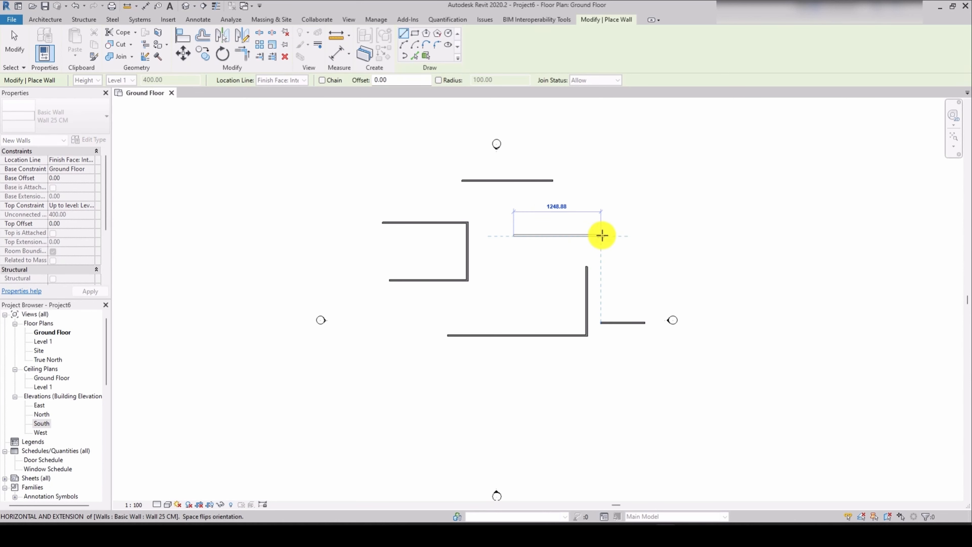
pyautogui.click(601, 236)
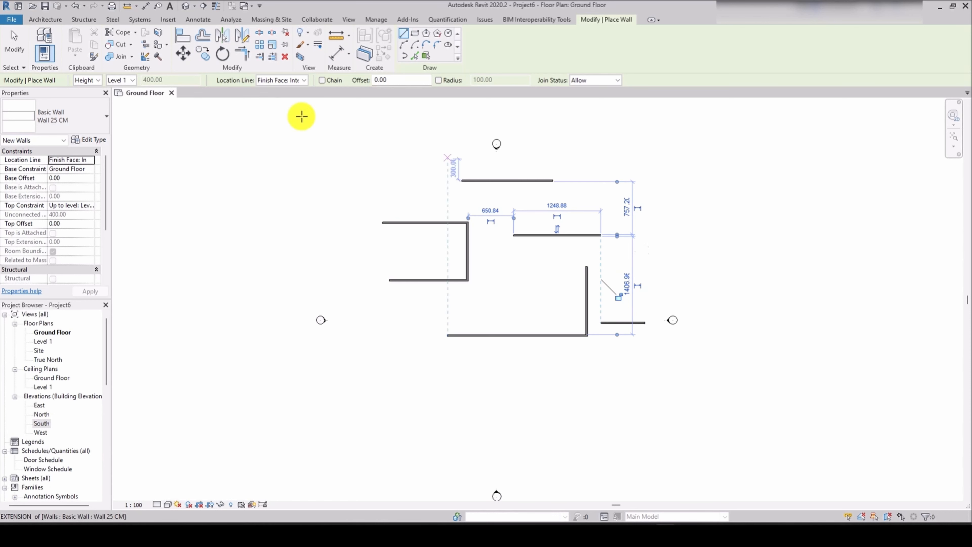
# Step: Turn chaining on and draw a smaller west-opening U of three connected walls, about 600 cm deep, north of the first U
pyautogui.click(321, 80)
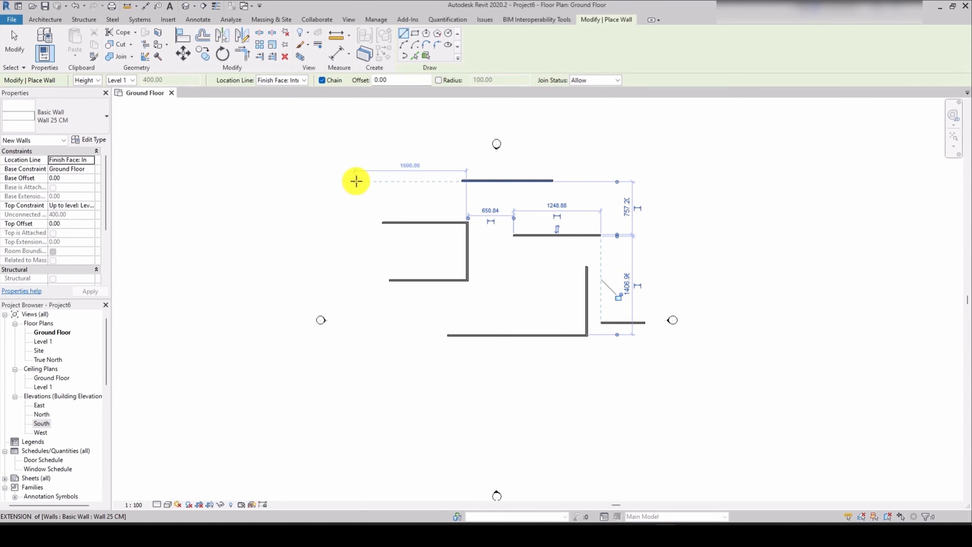
pyautogui.click(377, 157)
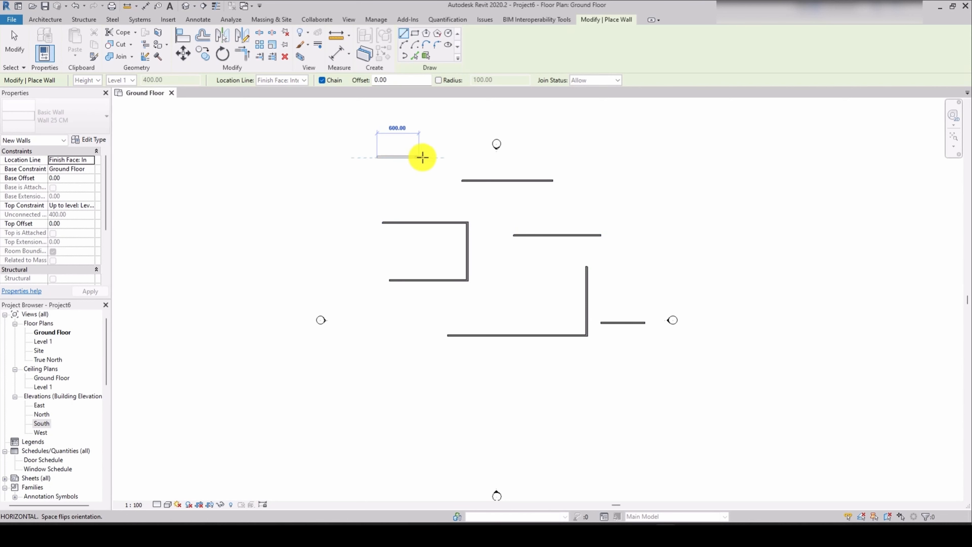
pyautogui.click(433, 157)
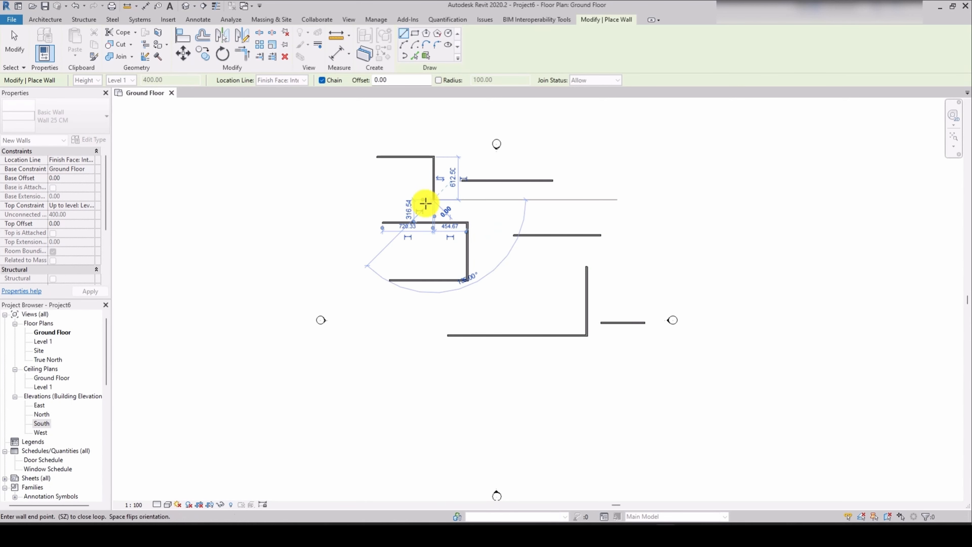
pyautogui.click(432, 200)
pyautogui.click(370, 199)
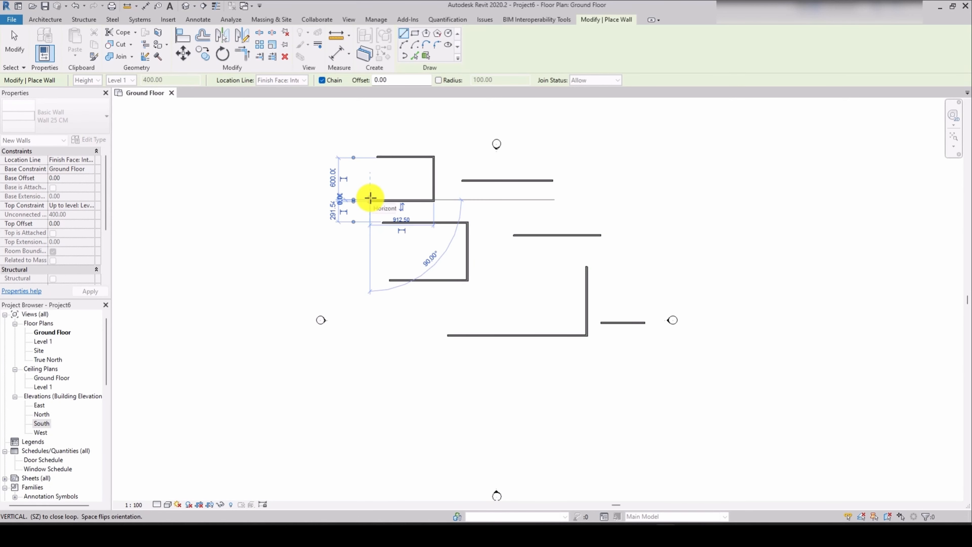
pyautogui.press('Escape')
pyautogui.press('Escape')
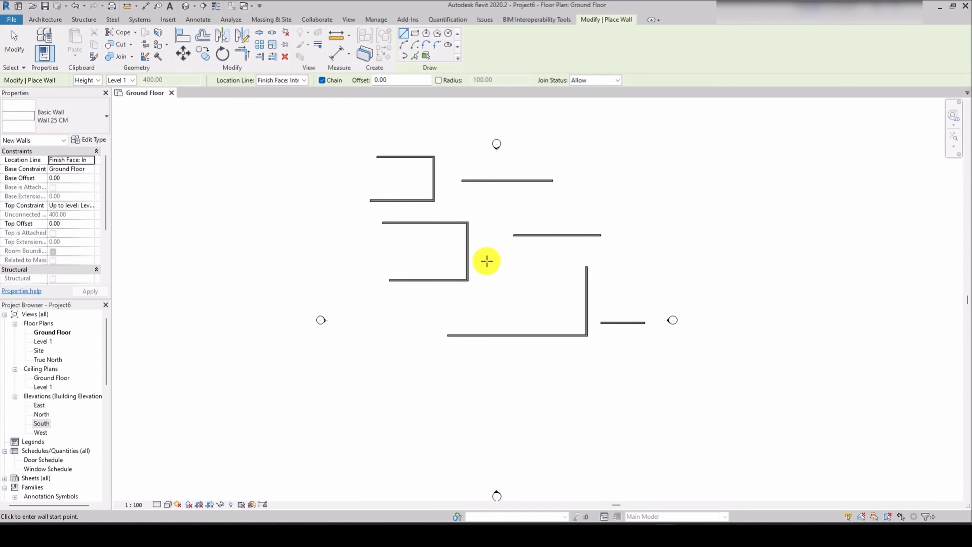
# Step: Delete both U-shaped wall groups and the two separate horizontal walls north of the original walls
pyautogui.moveTo(520, 264); pyautogui.dragTo(408, 165)
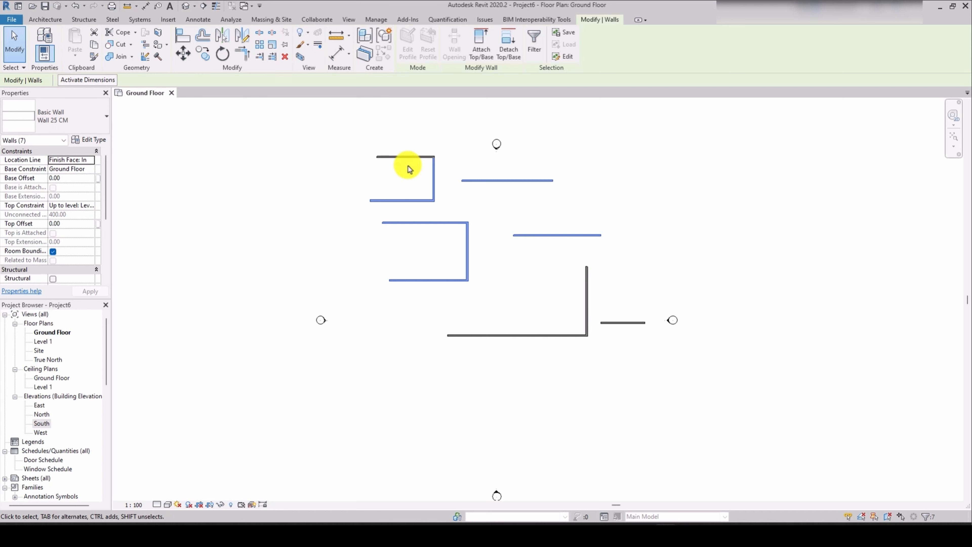
pyautogui.press('Delete')
pyautogui.moveTo(449, 200); pyautogui.dragTo(404, 157)
pyautogui.press('Delete')
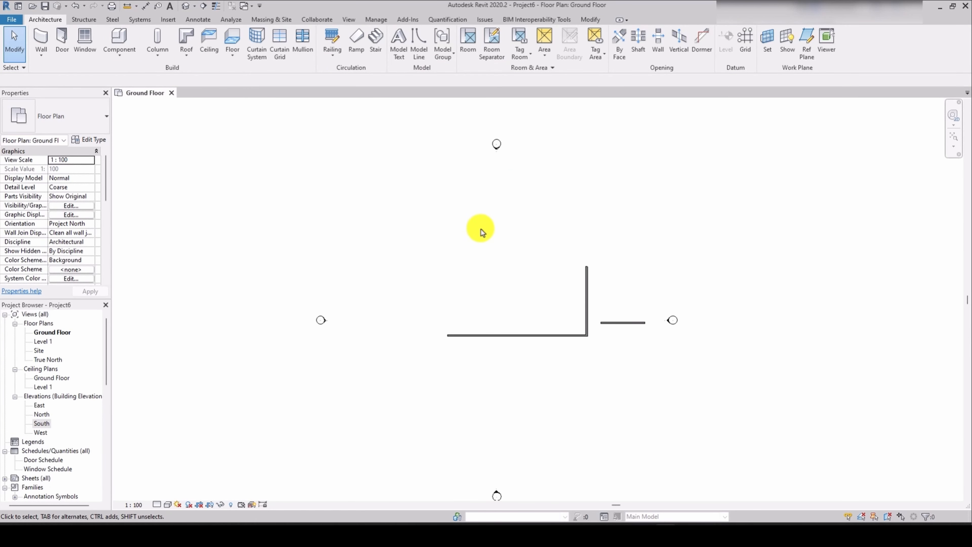
# Step: Draw a horizontal wall about 510 cm long with zero offset northwest of the existing walls and end the chain
pyautogui.click(42, 41)
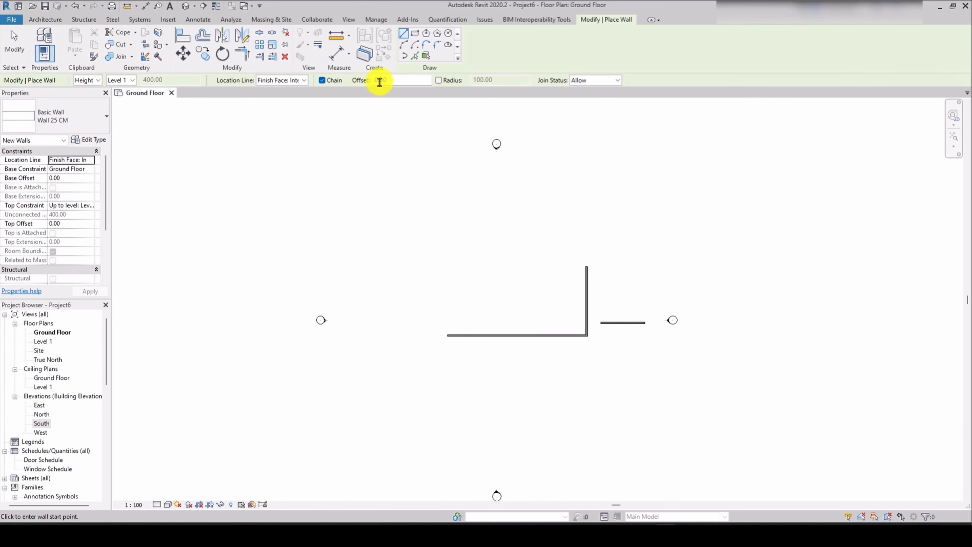
pyautogui.scroll(3, 464, 241)
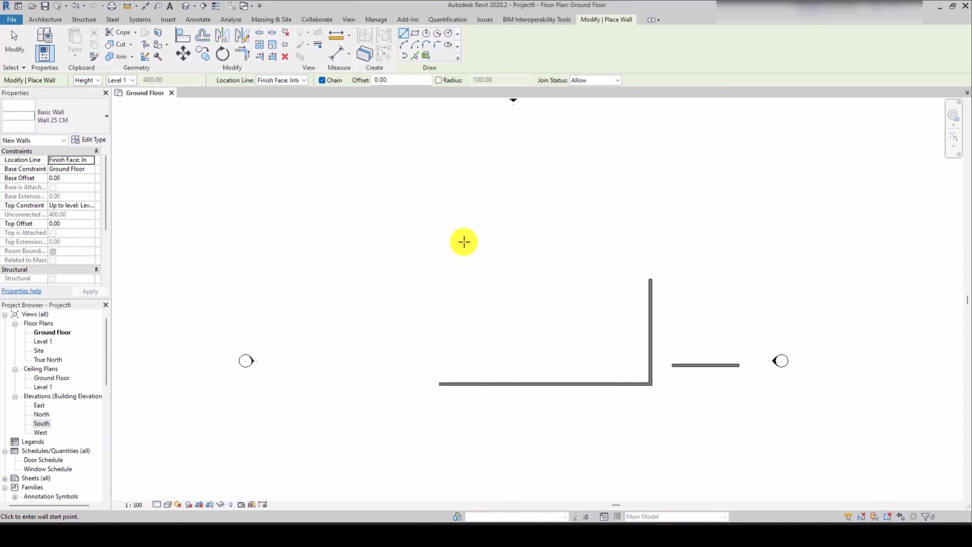
pyautogui.click(401, 230)
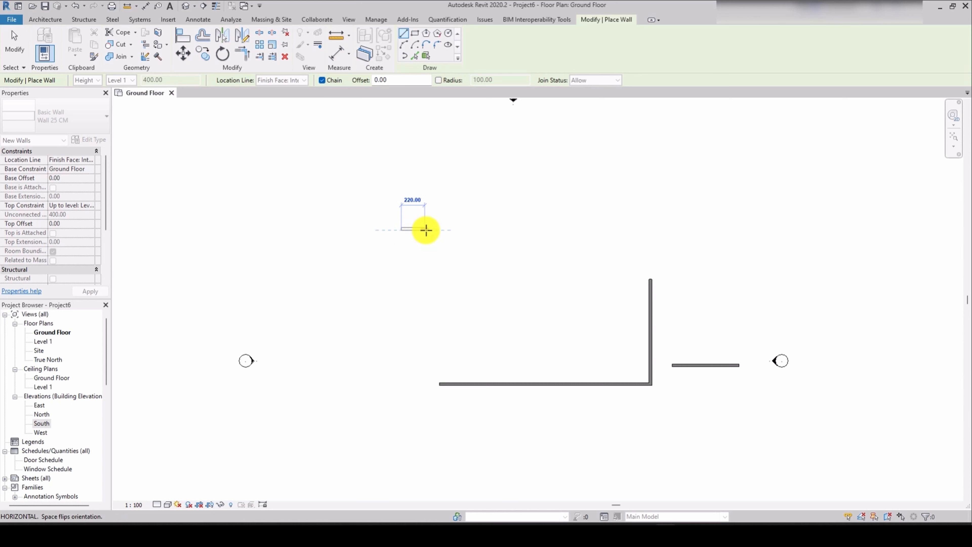
pyautogui.scroll(3, 432, 230)
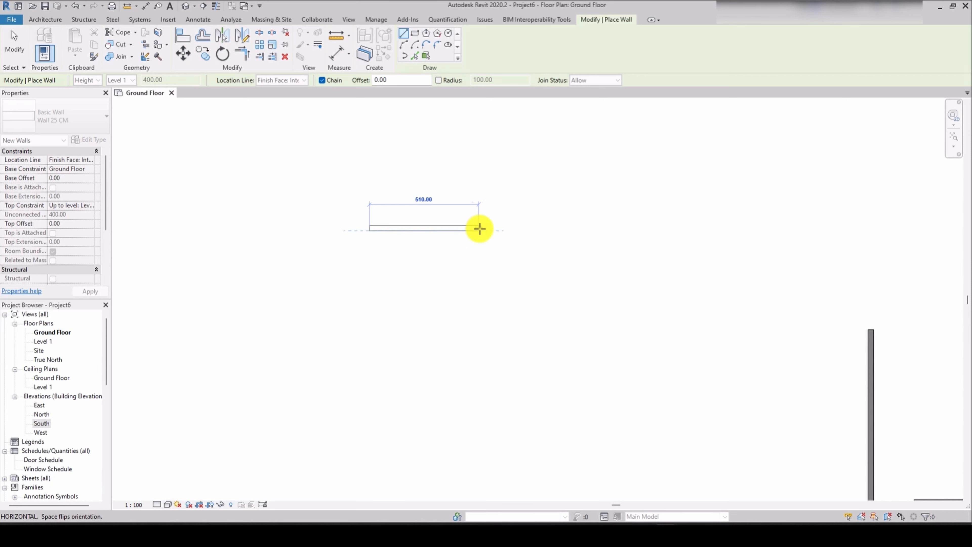
pyautogui.click(480, 229)
pyautogui.press('Escape')
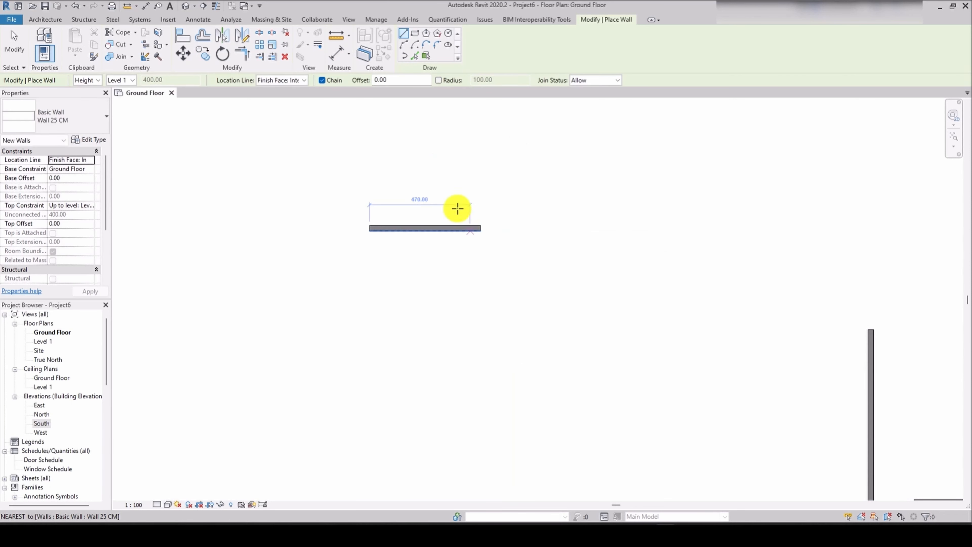
# Step: Try a wall with a 100 cm offset just north of the short horizontal wall, and delete that short wall
pyautogui.click(386, 81)
pyautogui.write('100')
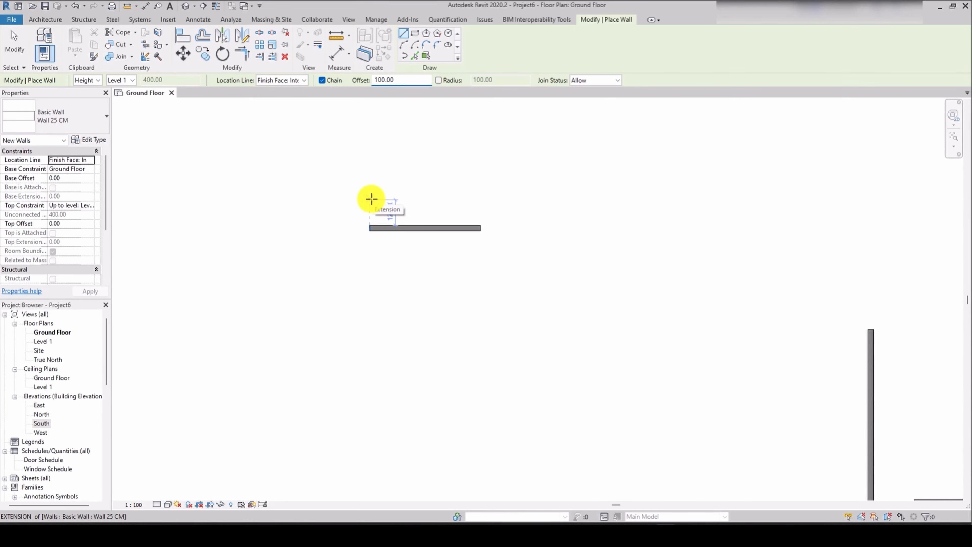
pyautogui.click(371, 198)
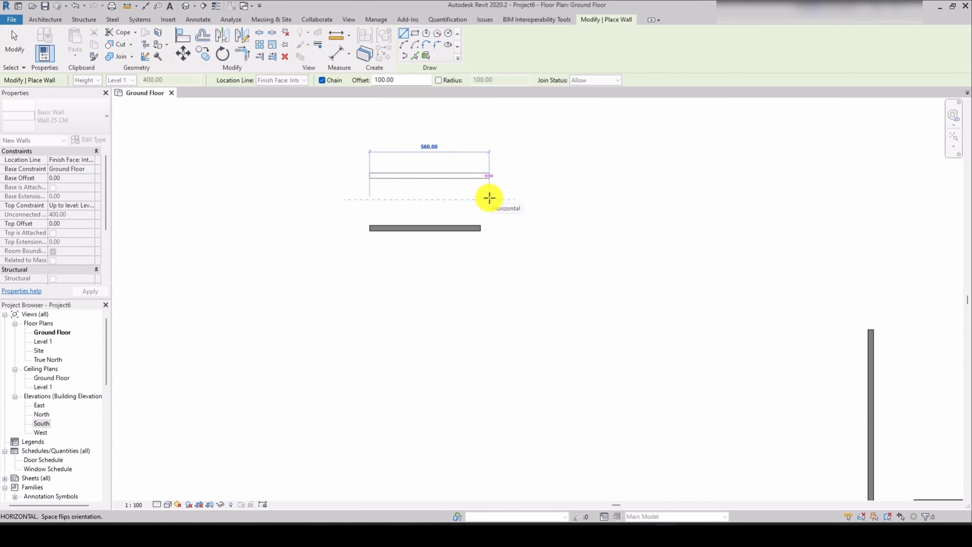
pyautogui.press('Escape')
pyautogui.press('Escape')
pyautogui.click(435, 227)
pyautogui.press('Delete')
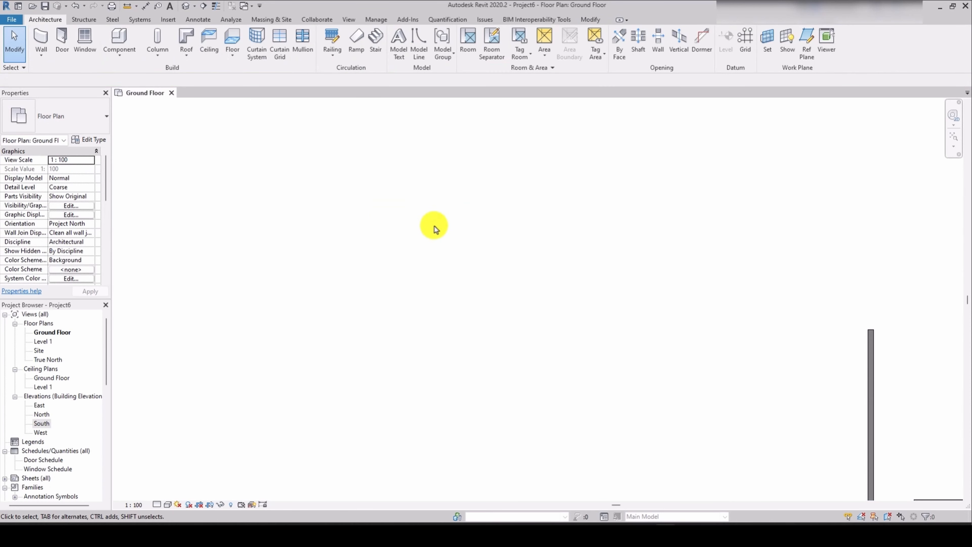
# Step: Draw a west-opening U of three chained walls with a 100 cm offset, about 650 cm deep, northwest of the existing walls
pyautogui.click(41, 40)
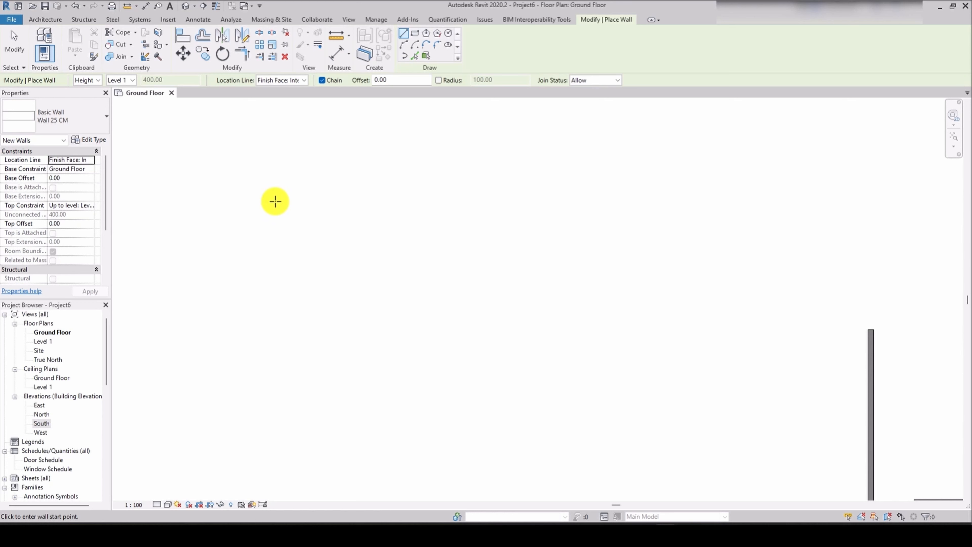
pyautogui.click(370, 80)
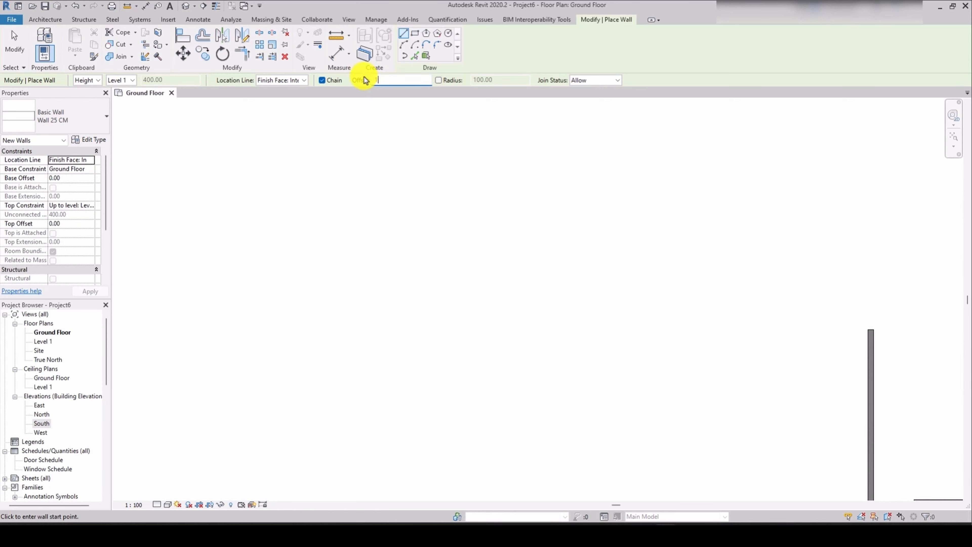
pyautogui.write('100')
pyautogui.press('Return')
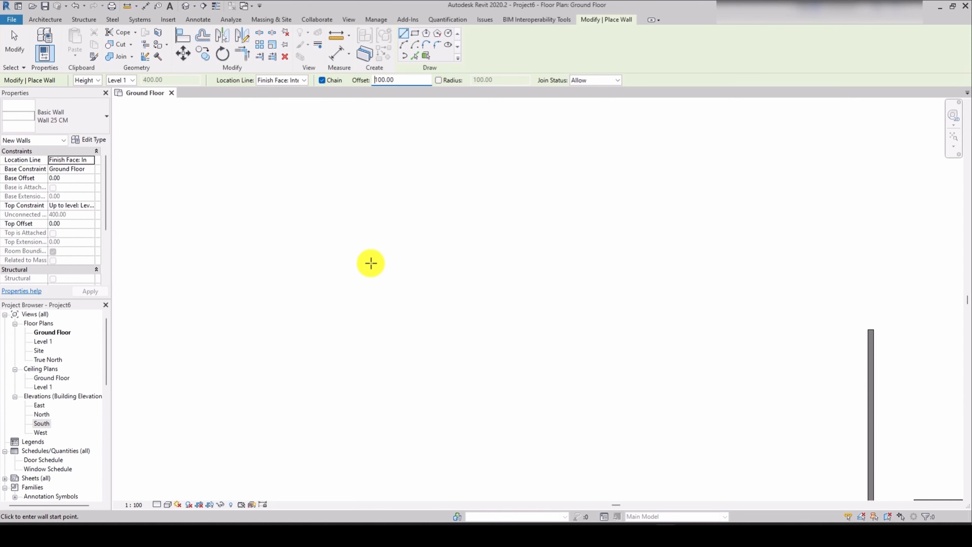
pyautogui.click(380, 268)
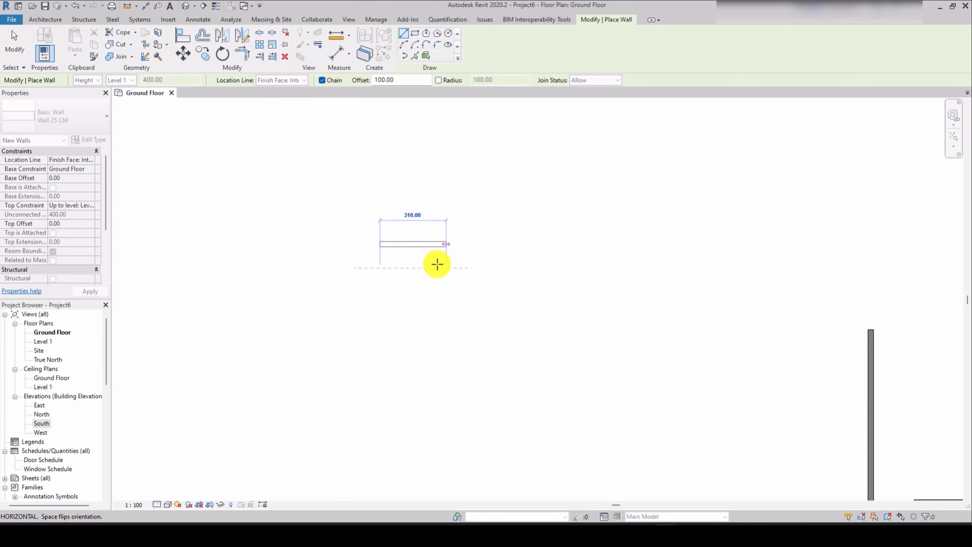
pyautogui.click(497, 269)
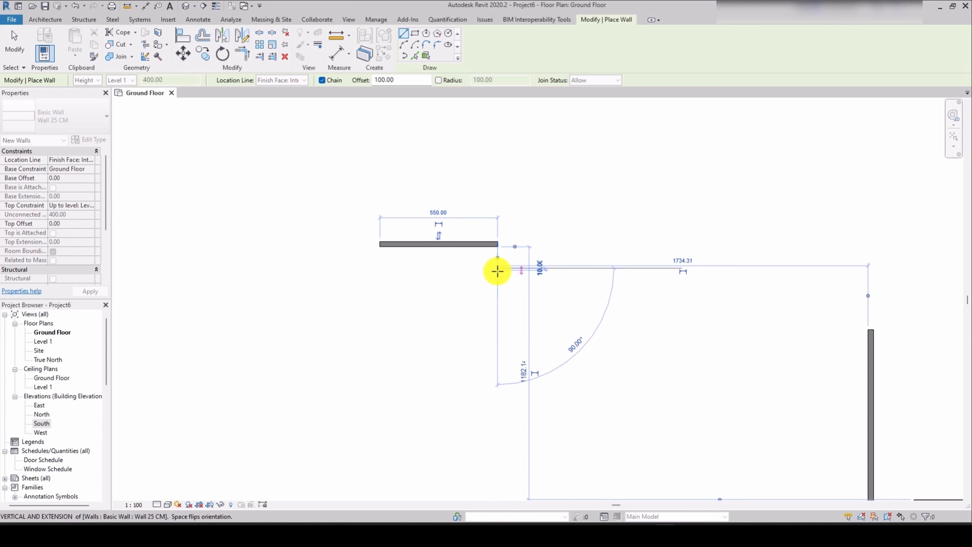
pyautogui.click(496, 365)
pyautogui.click(376, 369)
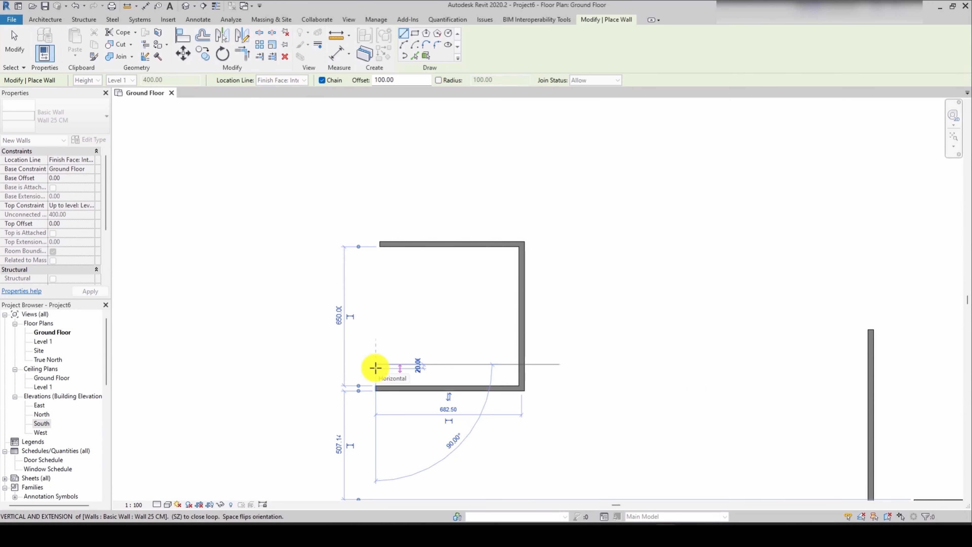
pyautogui.press('Escape')
# Step: Set the join status to Disallow and draw three chained walls with the 100 cm offset in a west-opening U east of the first one
pyautogui.scroll(-2, 402, 187)
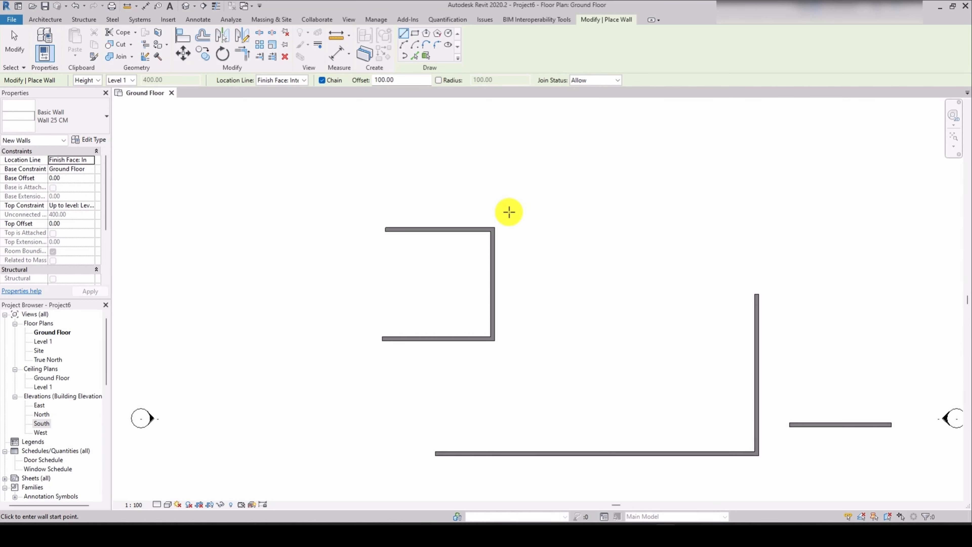
pyautogui.scroll(2, 509, 211)
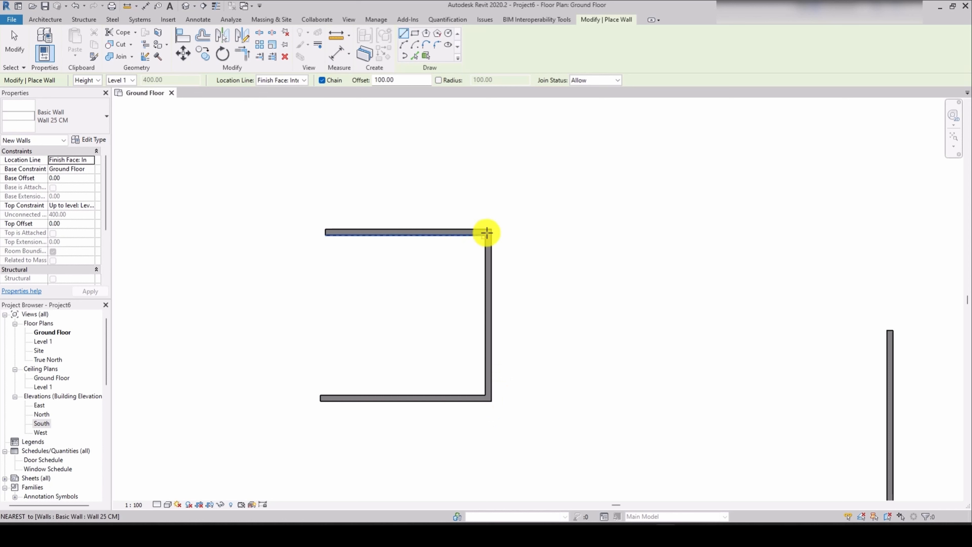
pyautogui.click(619, 81)
pyautogui.click(597, 94)
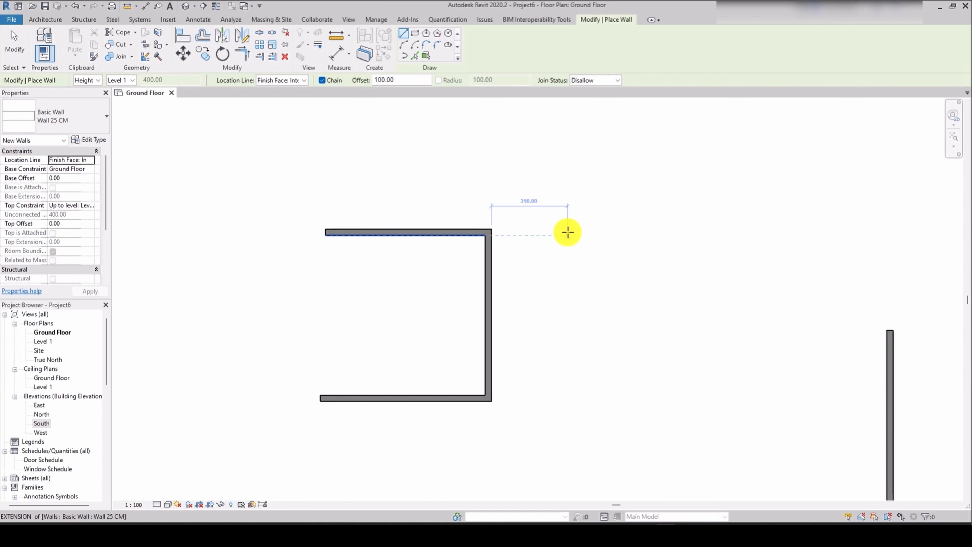
pyautogui.click(553, 231)
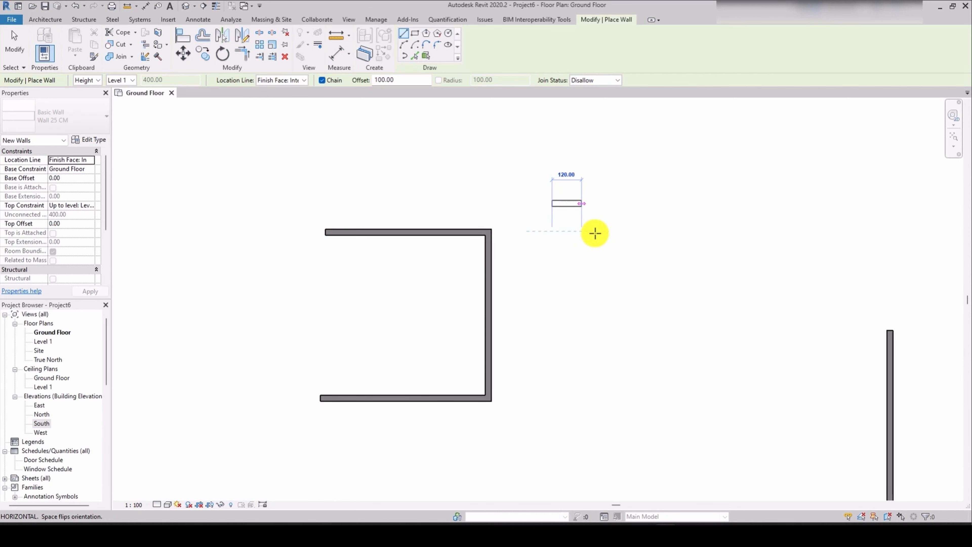
pyautogui.click(653, 231)
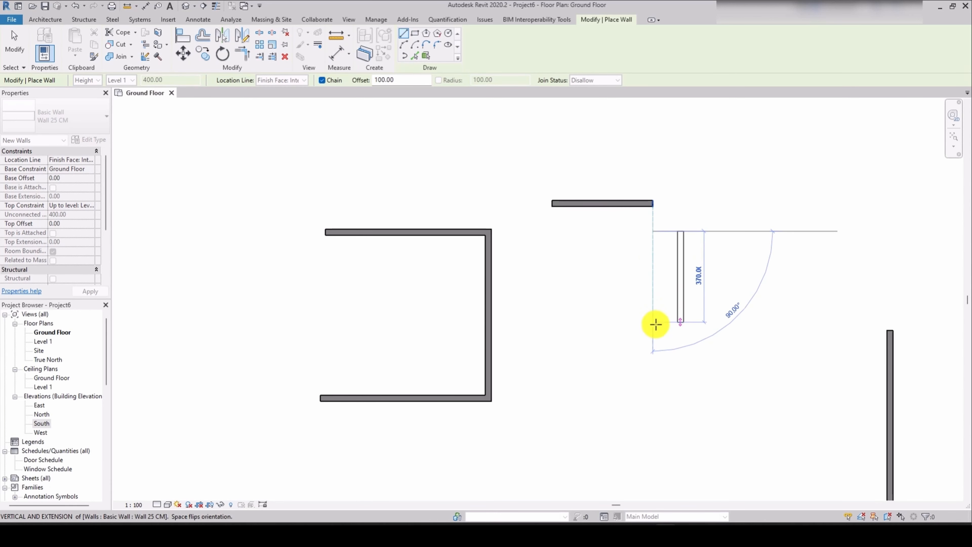
pyautogui.click(654, 330)
pyautogui.click(545, 333)
pyautogui.press('Escape')
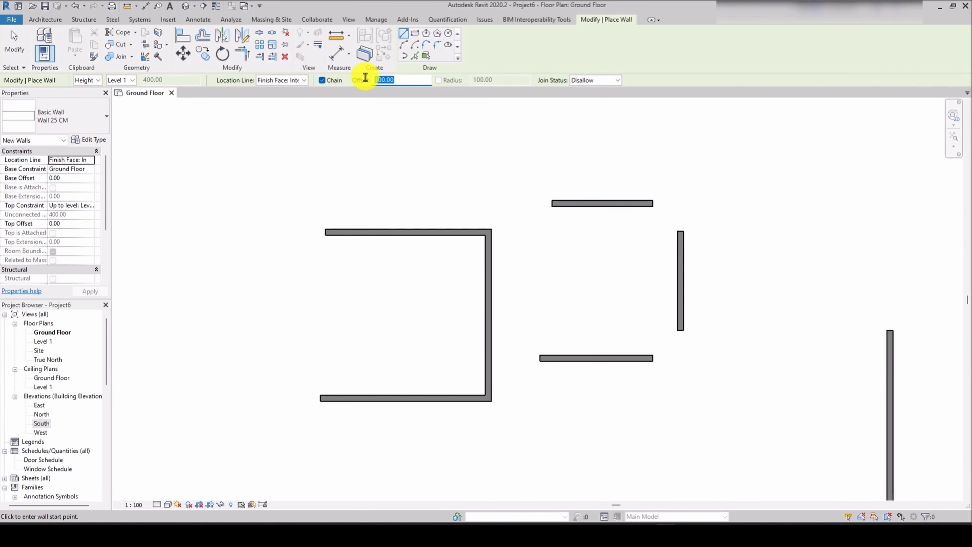
# Step: Set the wall offset to 0 and draw a small west-opening U of three walls with joining disallowed, north of the large U
pyautogui.write('0')
pyautogui.press('Return')
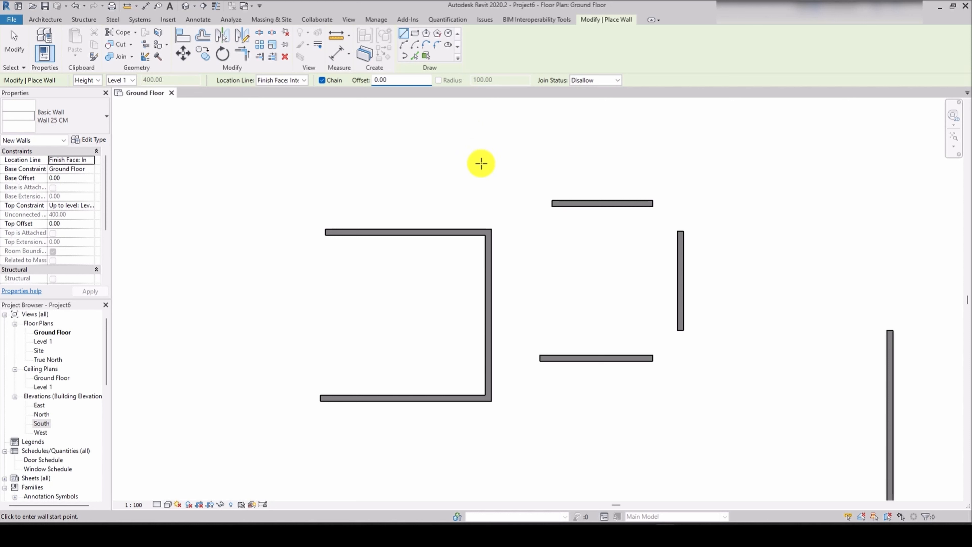
pyautogui.click(455, 139)
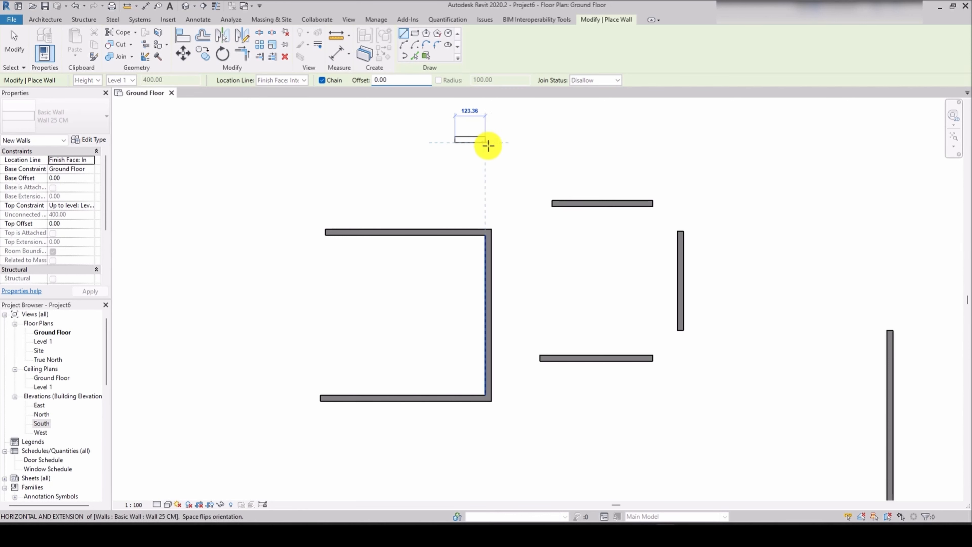
pyautogui.click(516, 140)
pyautogui.click(516, 182)
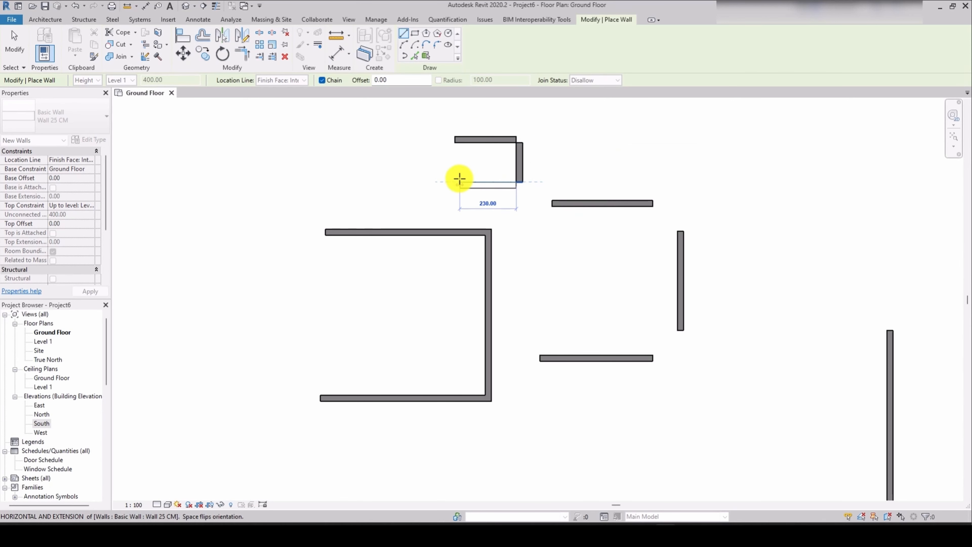
pyautogui.click(455, 178)
pyautogui.press('Escape')
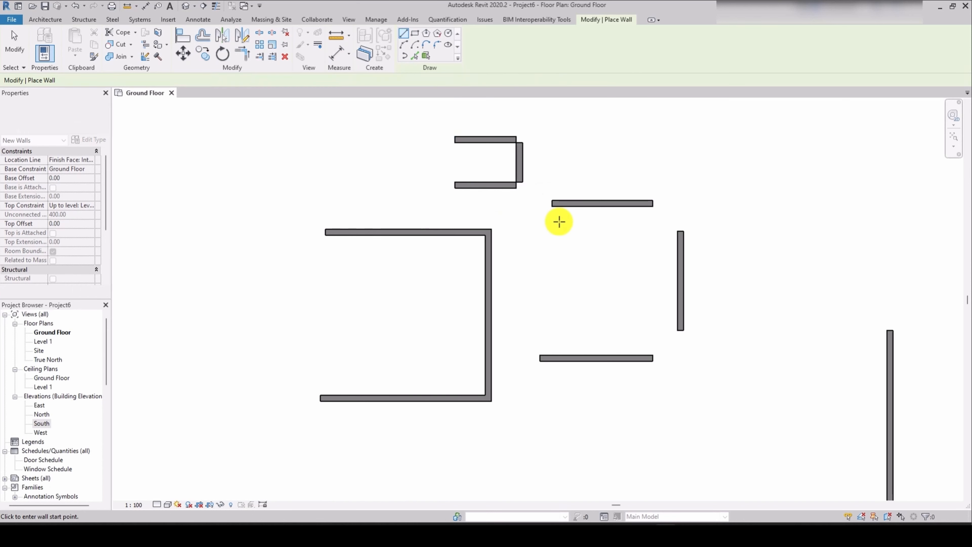
# Step: Set the join status to Allow and draw another small west-opening U of three chained walls east of the unjoined one
pyautogui.scroll(3, 531, 208)
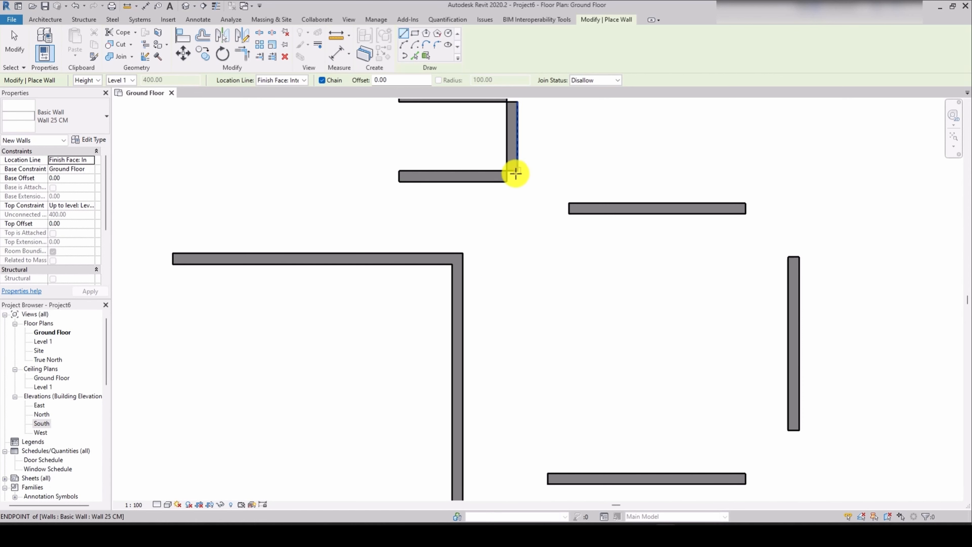
pyautogui.scroll(-2, 502, 256)
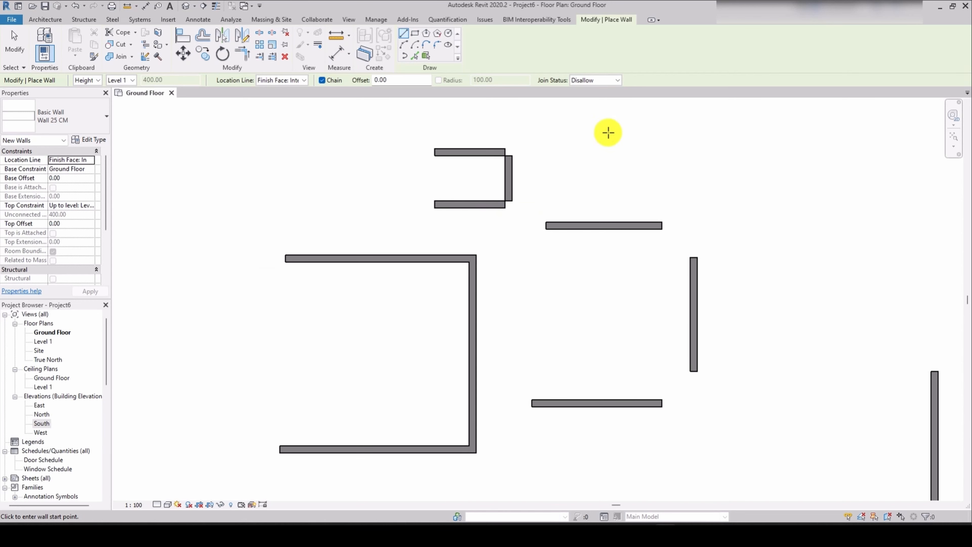
pyautogui.click(617, 81)
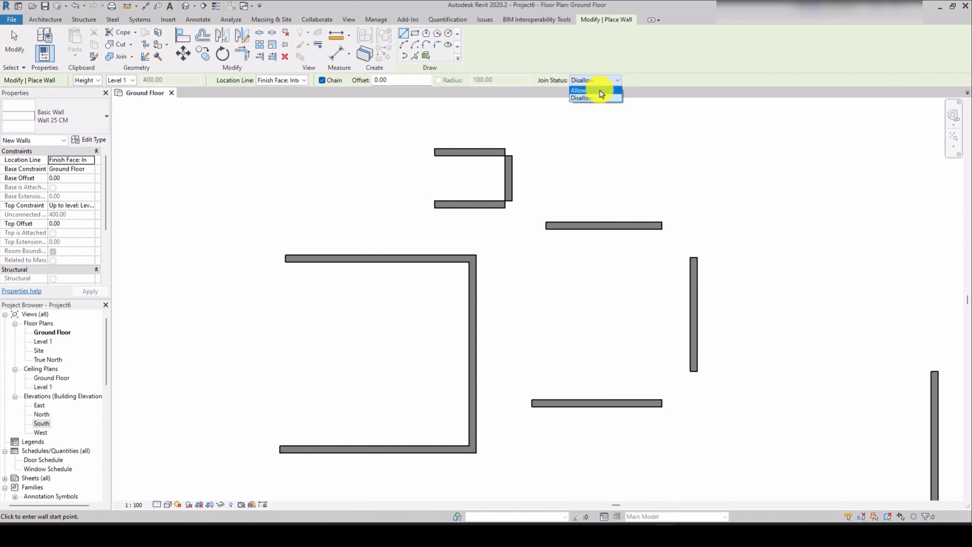
pyautogui.click(599, 91)
pyautogui.click(555, 142)
pyautogui.click(613, 143)
pyautogui.click(615, 188)
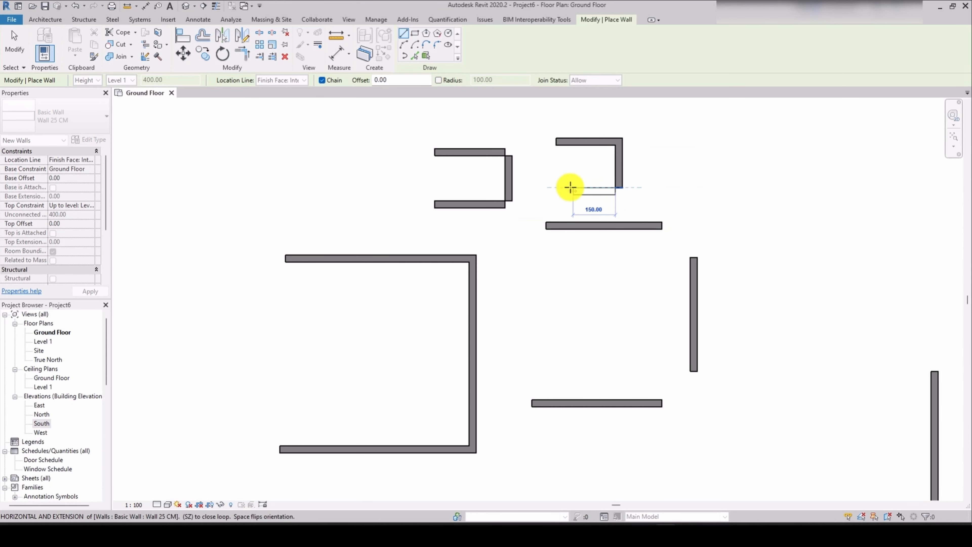
pyautogui.click(564, 188)
pyautogui.press('Escape')
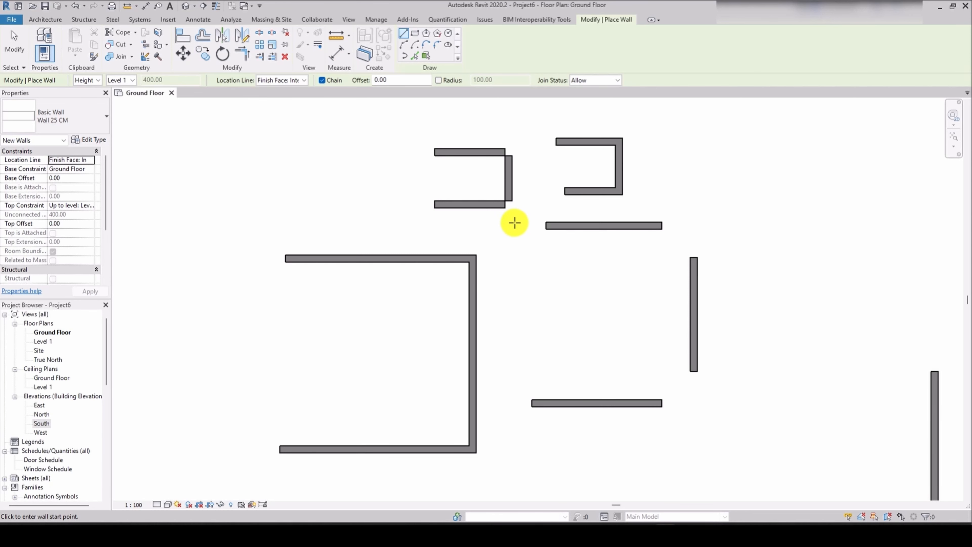
# Step: Delete the twelve practice walls northwest of the original walls and the short horizontal wall east of the L-shaped corner
pyautogui.press('Escape')
pyautogui.press('Escape')
pyautogui.scroll(-2, 494, 212)
pyautogui.moveTo(656, 369); pyautogui.dragTo(460, 169)
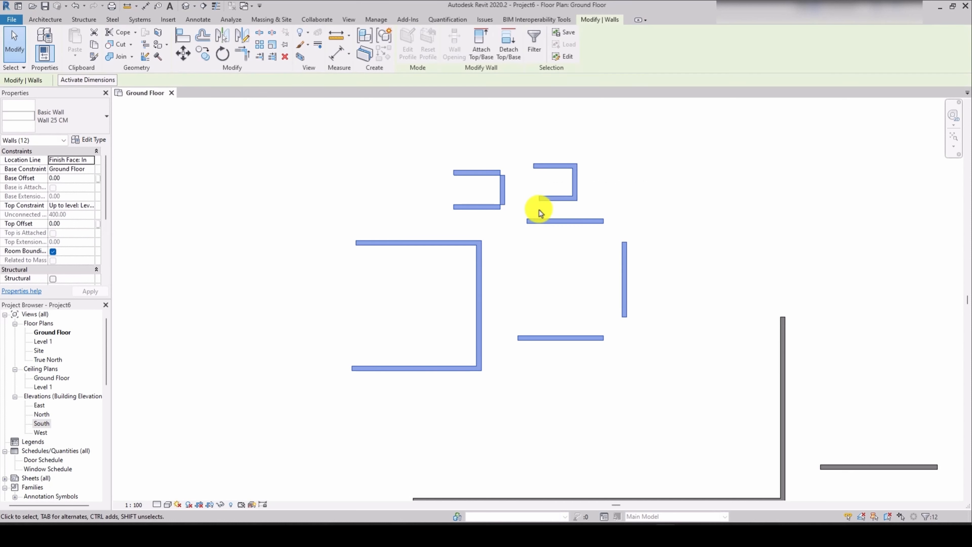
pyautogui.press('Delete')
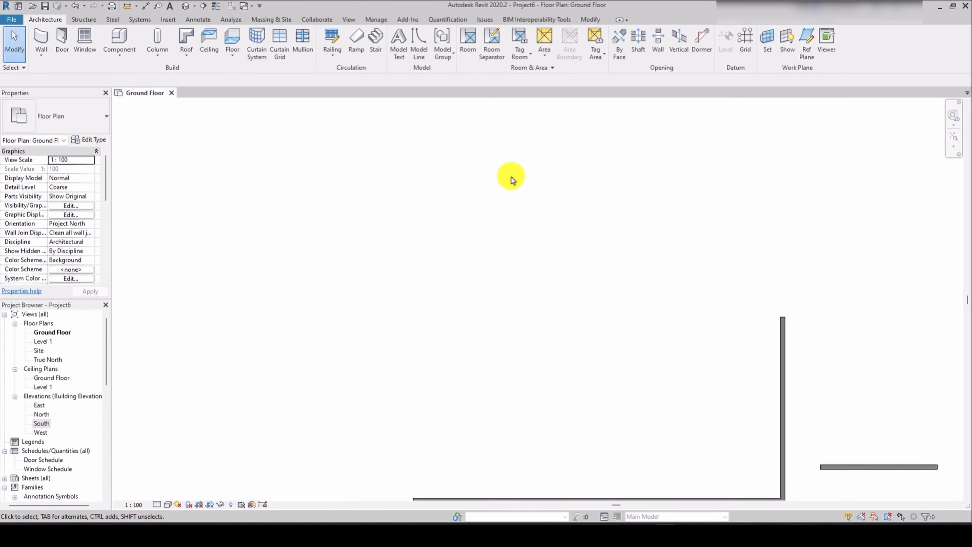
pyautogui.scroll(-2, 513, 180)
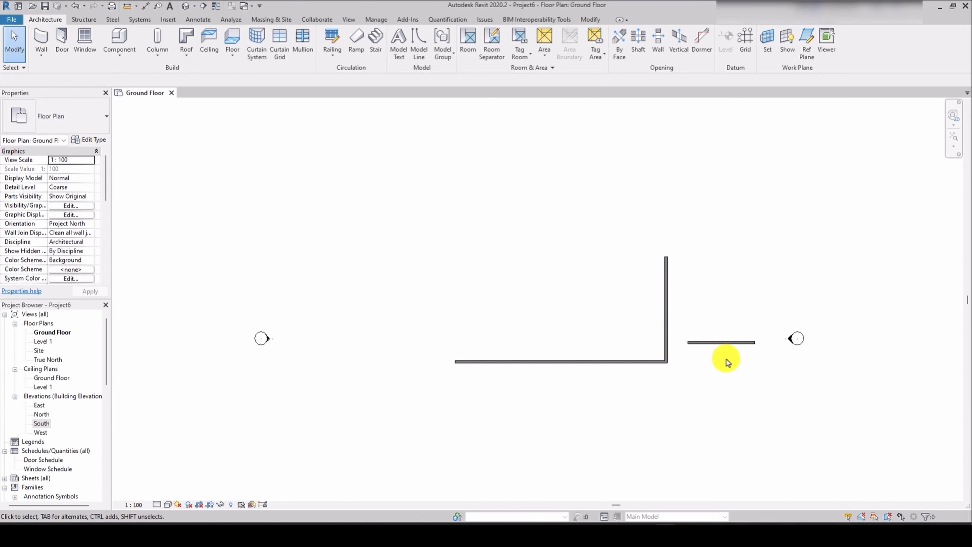
pyautogui.click(710, 340)
pyautogui.press('Delete')
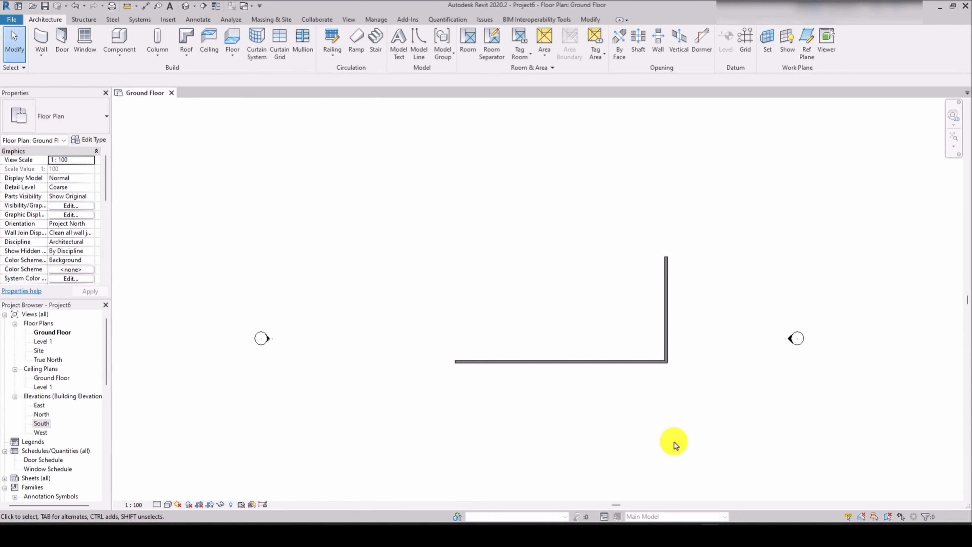
# Step: Open the default 3D view, inspect the two remaining walls from several sides and restore the home orientation
pyautogui.click(196, 8)
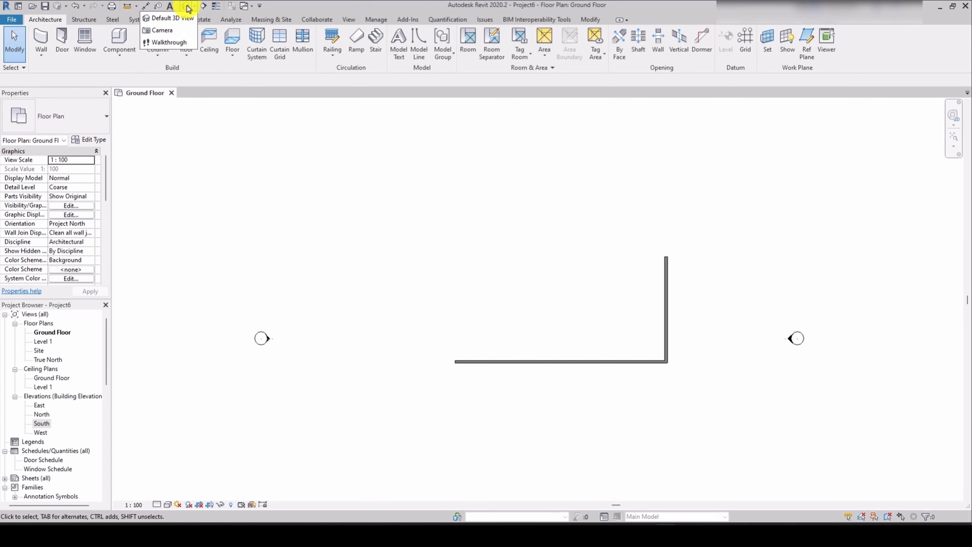
pyautogui.click(188, 9)
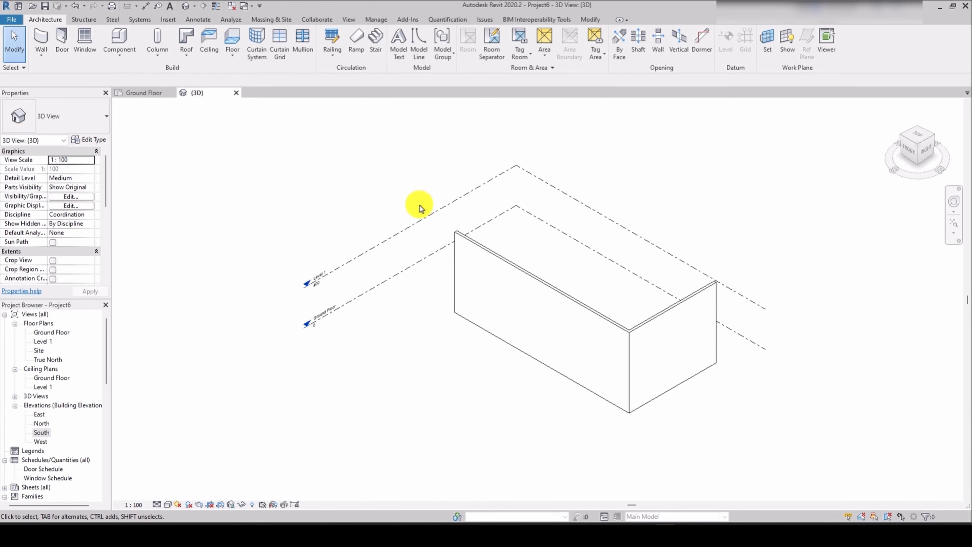
pyautogui.scroll(-2, 421, 208)
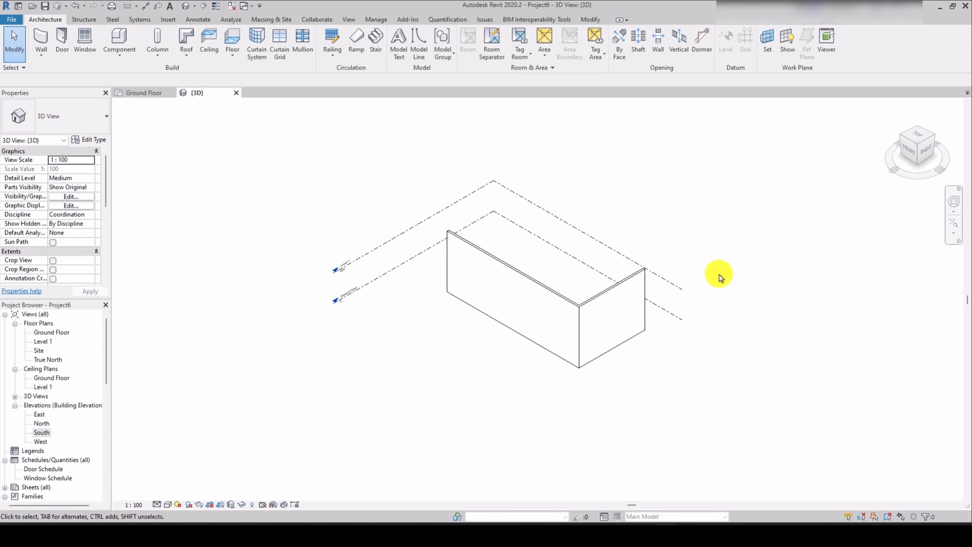
pyautogui.moveTo(895, 168); pyautogui.dragTo(863, 148)
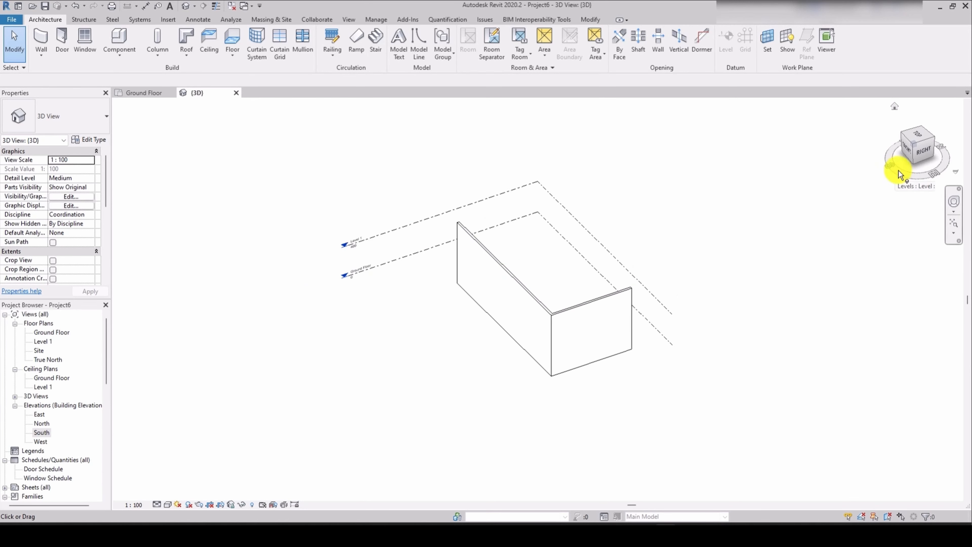
pyautogui.moveTo(934, 177); pyautogui.dragTo(866, 170)
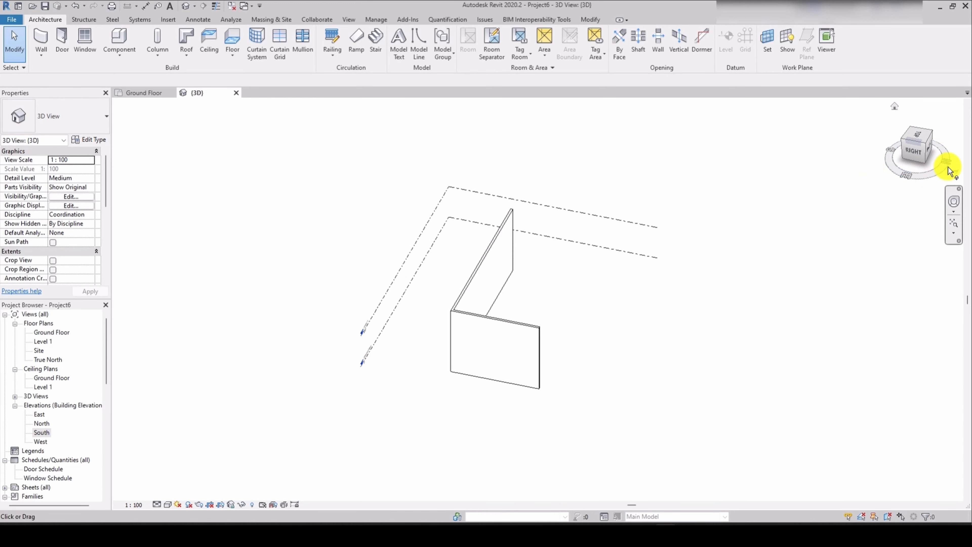
pyautogui.click(897, 106)
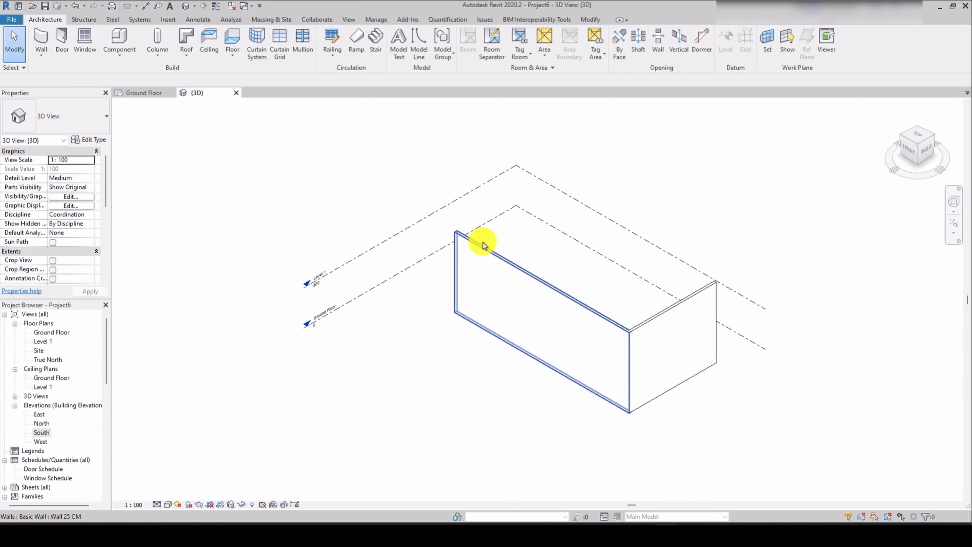
# Step: Set the 3D view's detail level to Fine and its visual style to Wireframe
pyautogui.scroll(-3, 466, 229)
pyautogui.scroll(2, 539, 266)
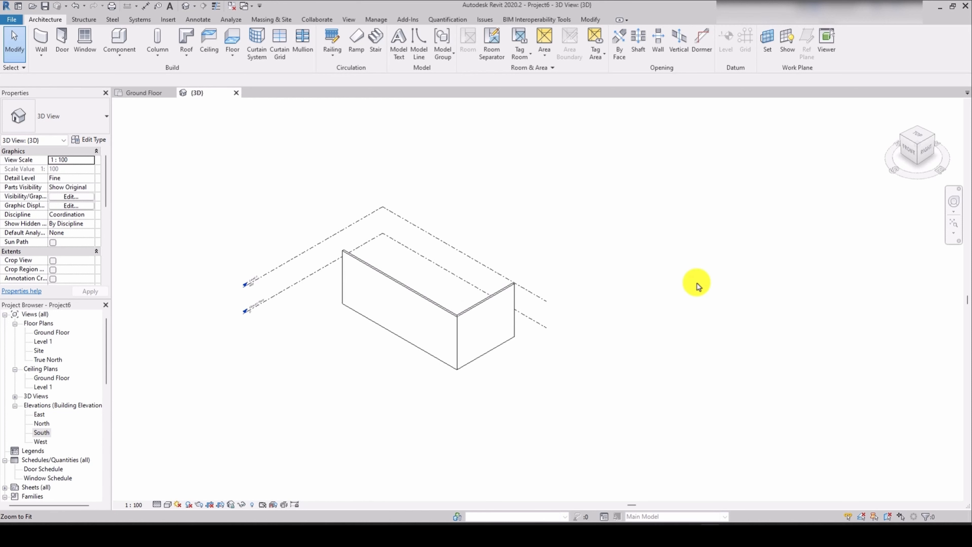
pyautogui.click(166, 504)
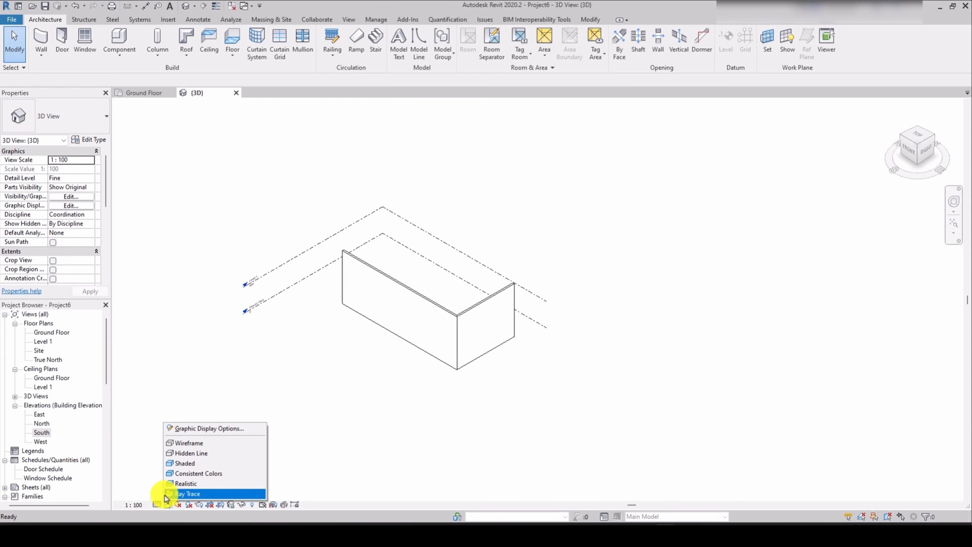
pyautogui.click(200, 445)
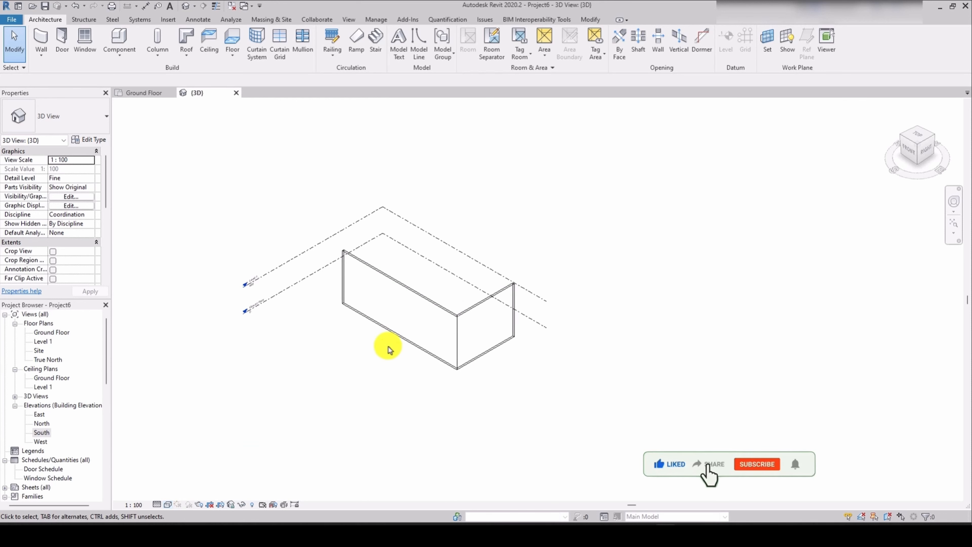
pyautogui.scroll(2, 405, 342)
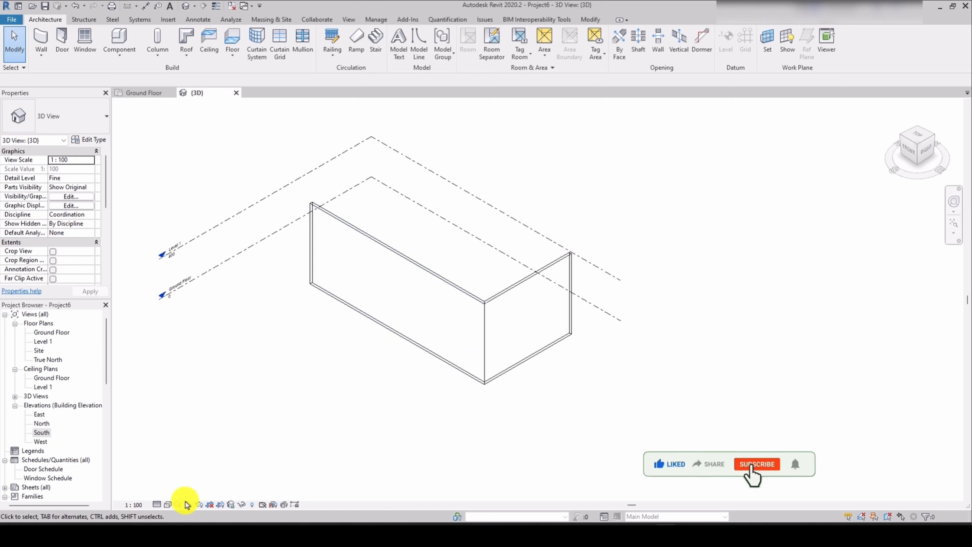
# Step: Try the Shaded, Consistent Colors and Realistic visual styles on the 3D view and finish with Hidden Line
pyautogui.click(167, 505)
pyautogui.click(189, 463)
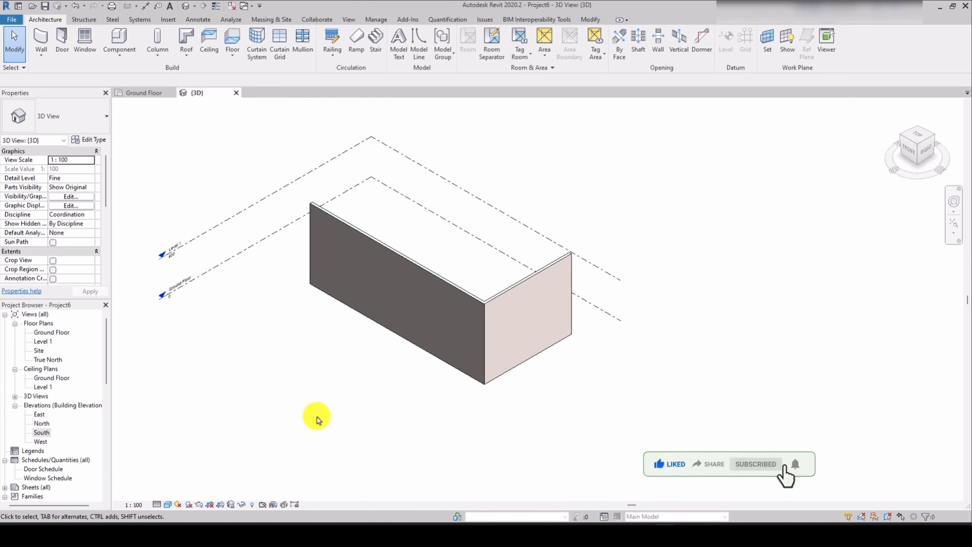
pyautogui.scroll(3, 478, 333)
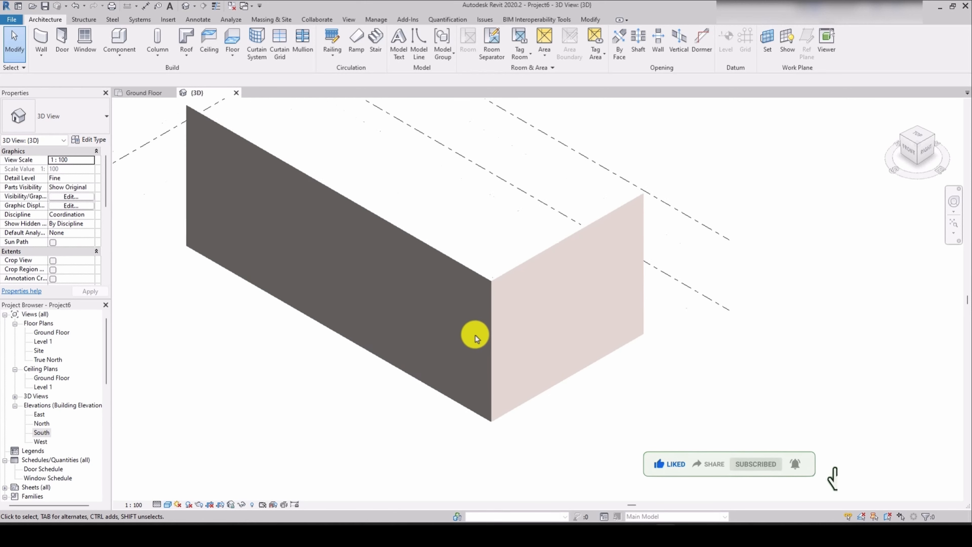
pyautogui.scroll(-2, 475, 337)
pyautogui.click(167, 504)
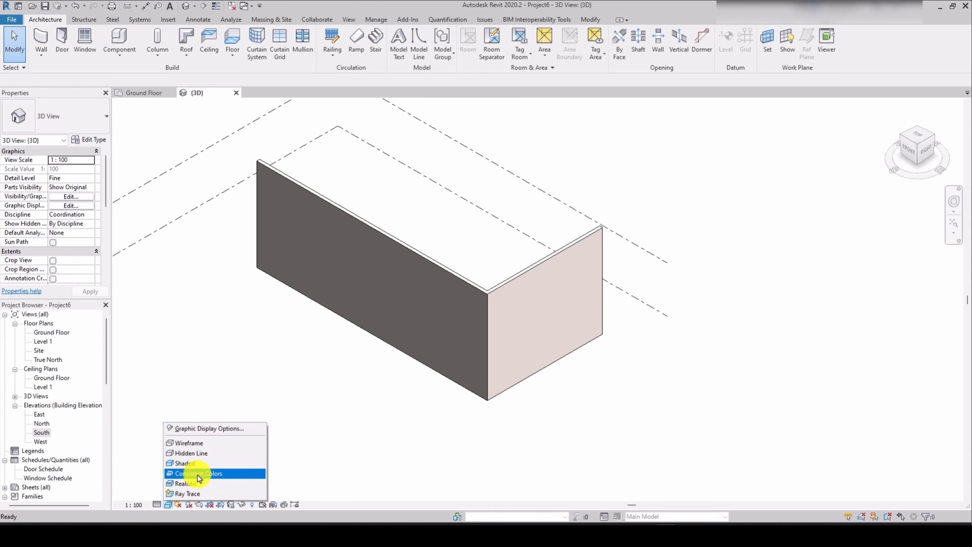
pyautogui.click(198, 474)
pyautogui.click(169, 506)
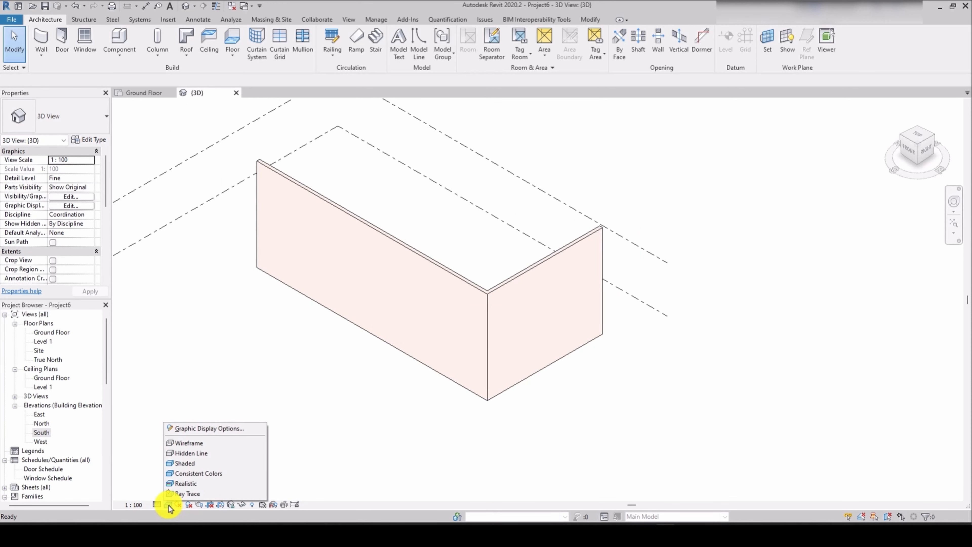
pyautogui.click(185, 484)
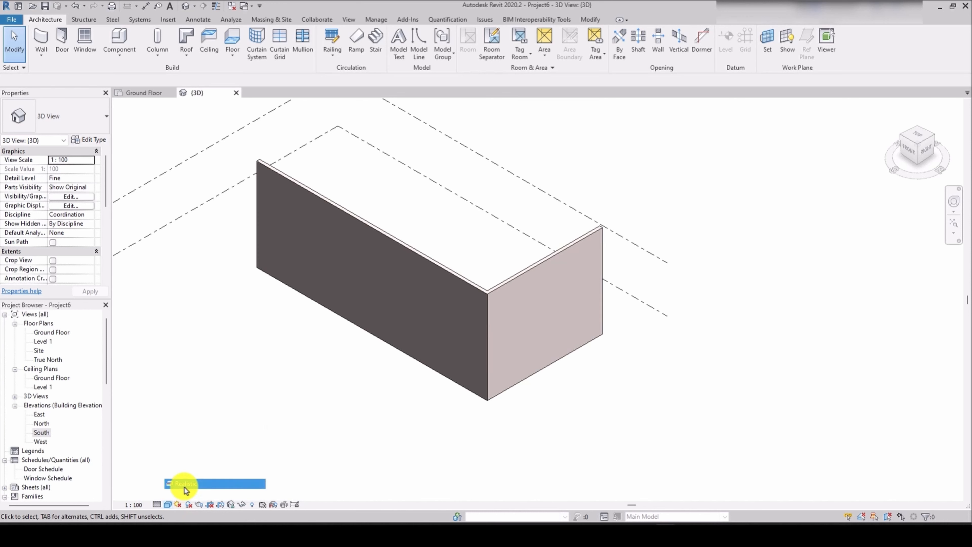
pyautogui.click(168, 505)
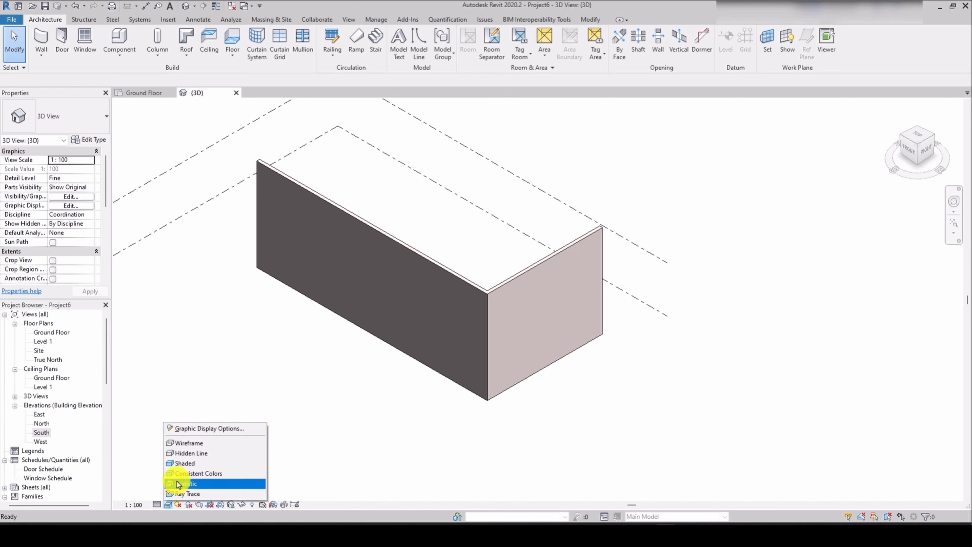
pyautogui.click(188, 453)
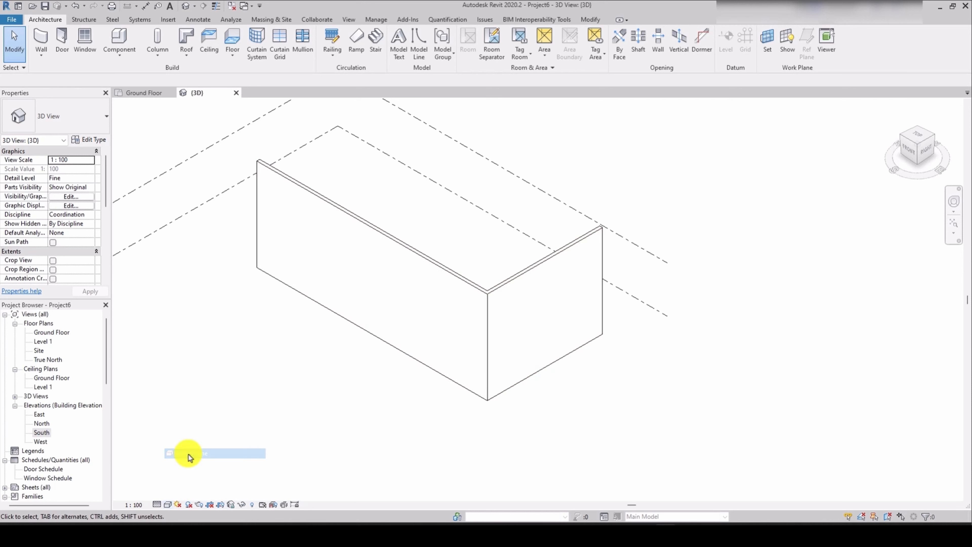
# Step: Try the view scales 1:50 and 1:200 on the 3D view and restore 1:100
pyautogui.click(134, 506)
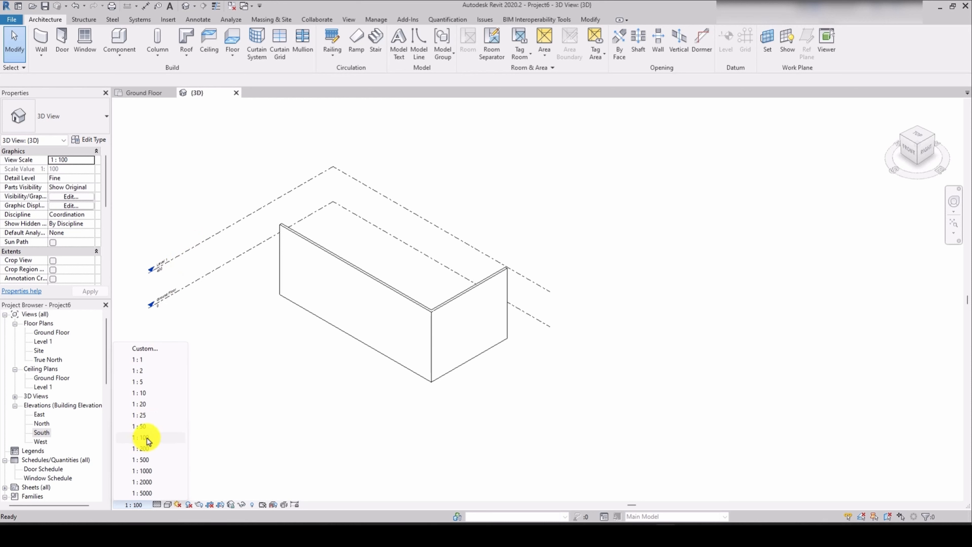
pyautogui.click(144, 425)
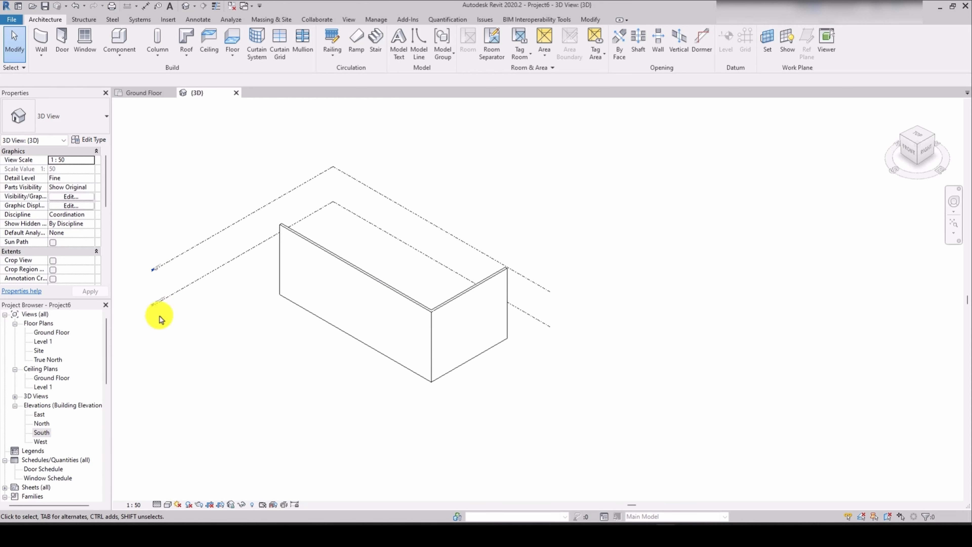
pyautogui.click(139, 507)
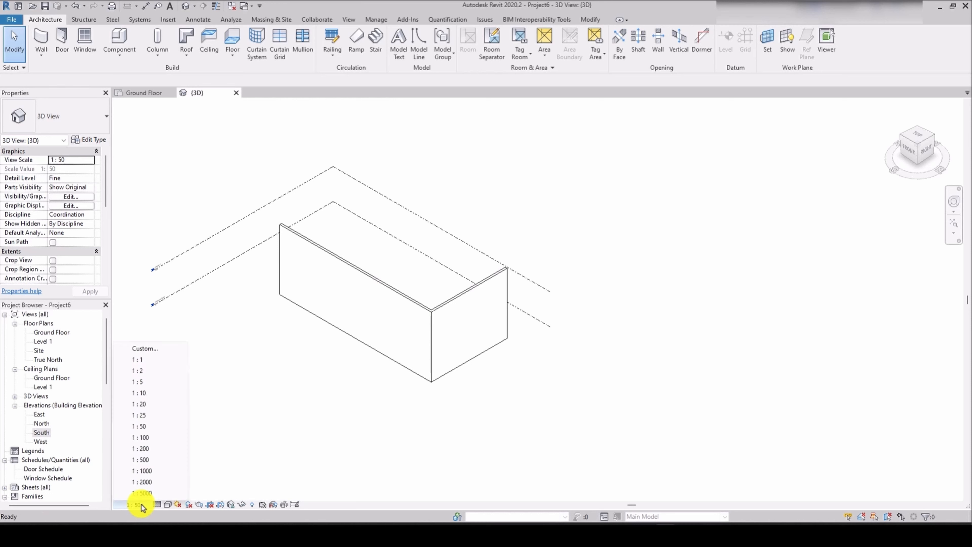
pyautogui.click(146, 449)
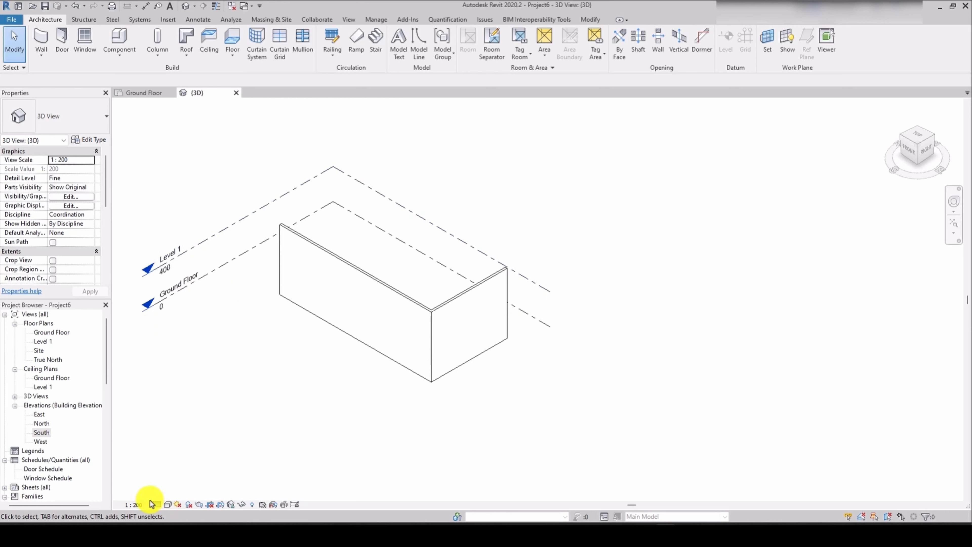
pyautogui.click(135, 506)
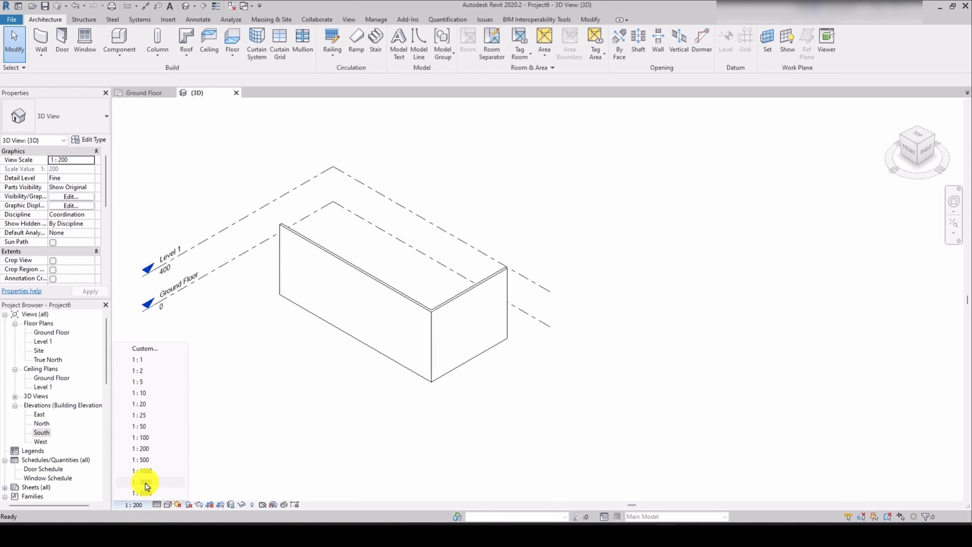
pyautogui.click(147, 438)
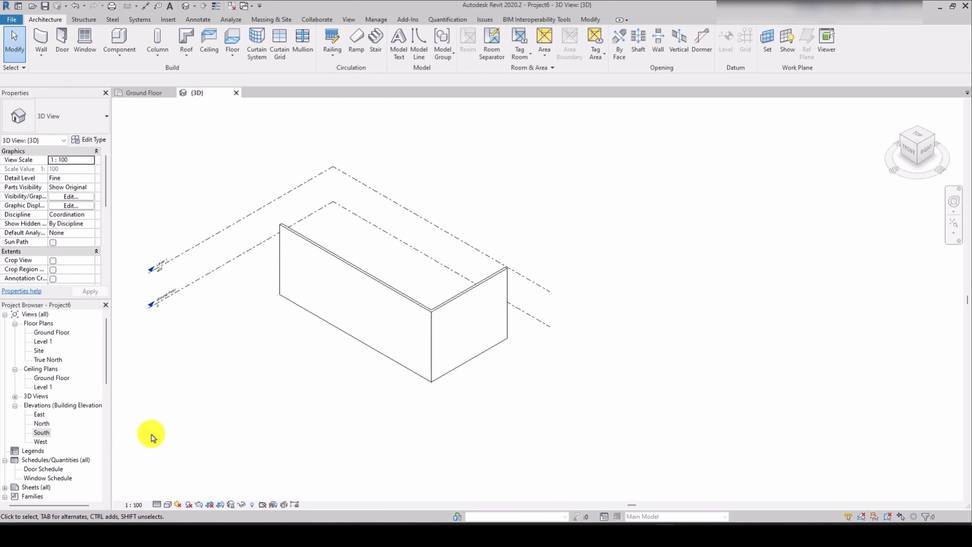
# Step: Set the 3D view's visual style to Realistic and turn the model to show the brick-side faces of the walls
pyautogui.click(168, 506)
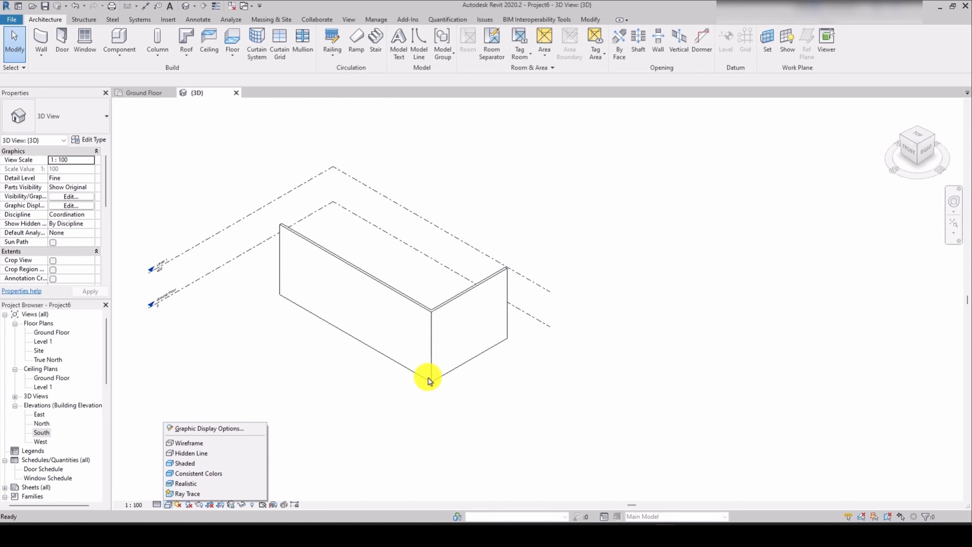
pyautogui.click(362, 419)
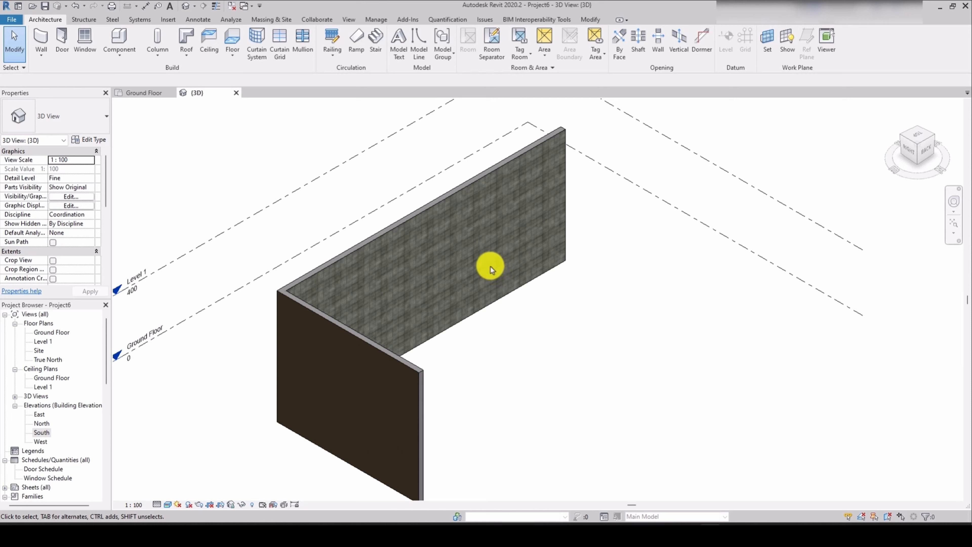
# Step: Select both walls in the Ground Floor plan and set their type's outermost exterior layer material to Masonry - Brick - Brown
pyautogui.click(78, 141)
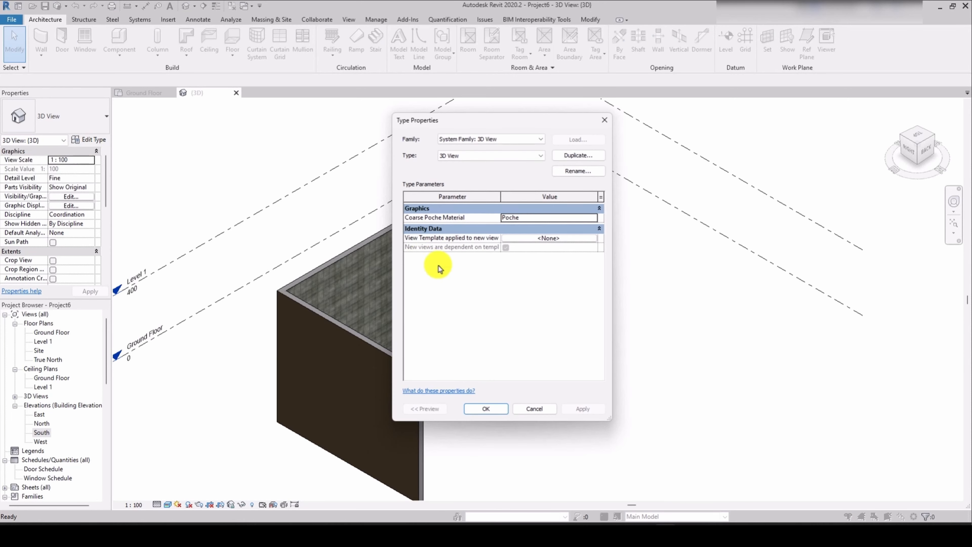
pyautogui.click(544, 409)
pyautogui.click(146, 94)
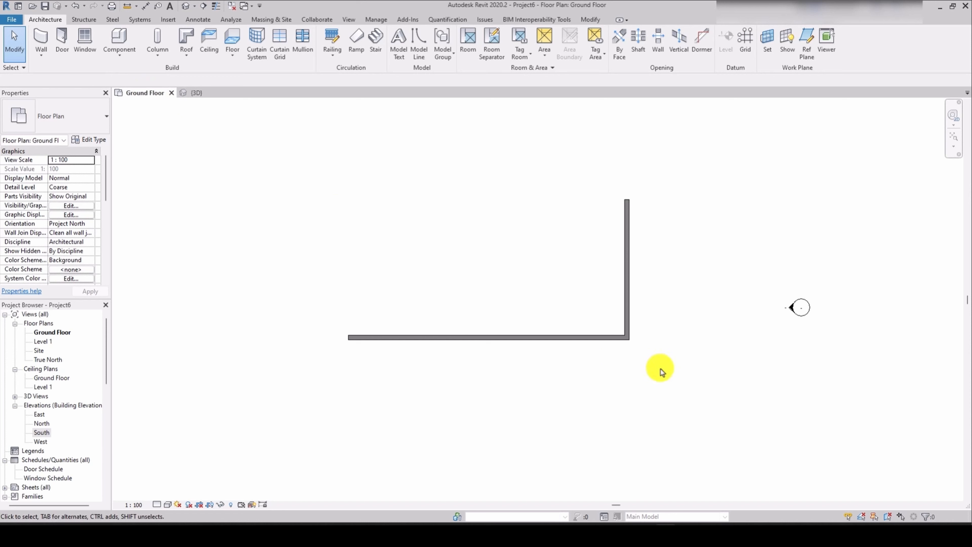
pyautogui.moveTo(658, 369); pyautogui.dragTo(522, 277)
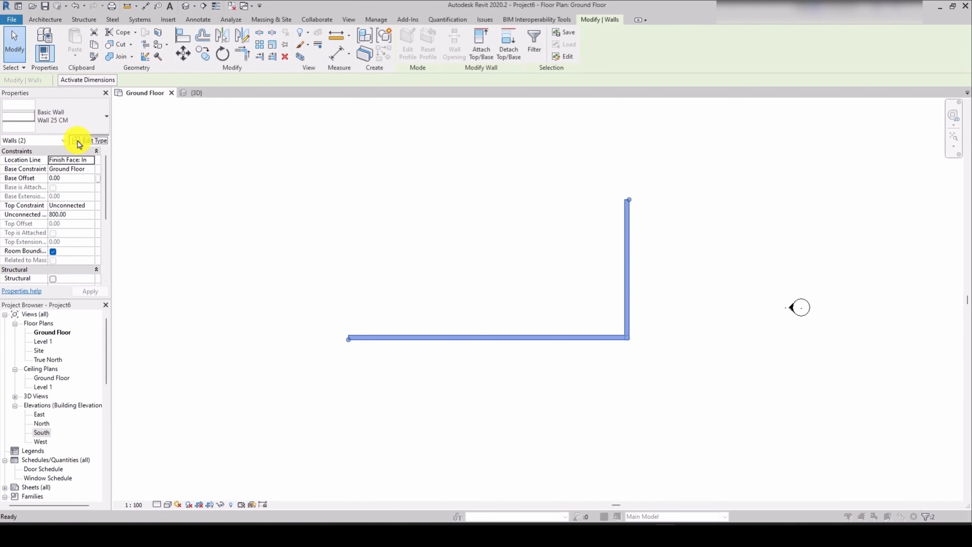
pyautogui.click(85, 140)
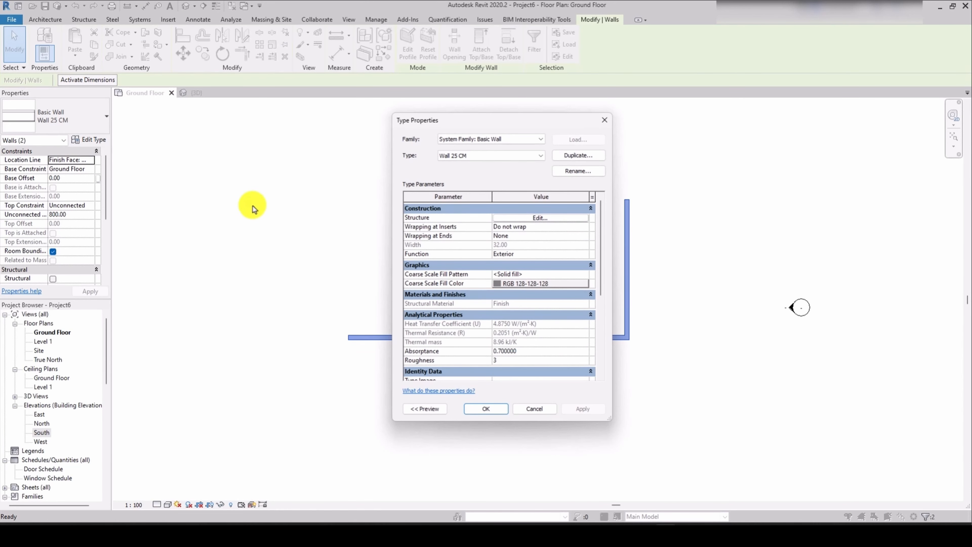
pyautogui.click(542, 218)
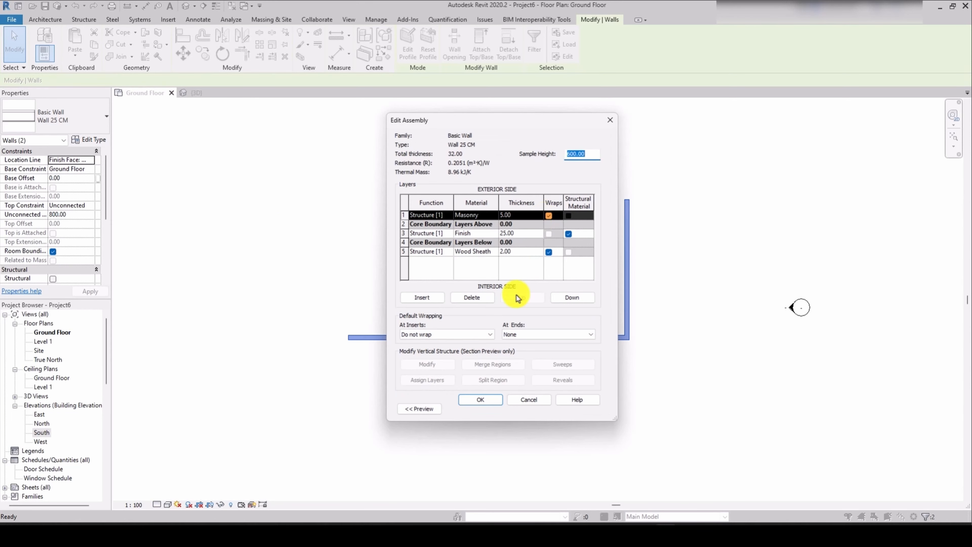
pyautogui.click(481, 216)
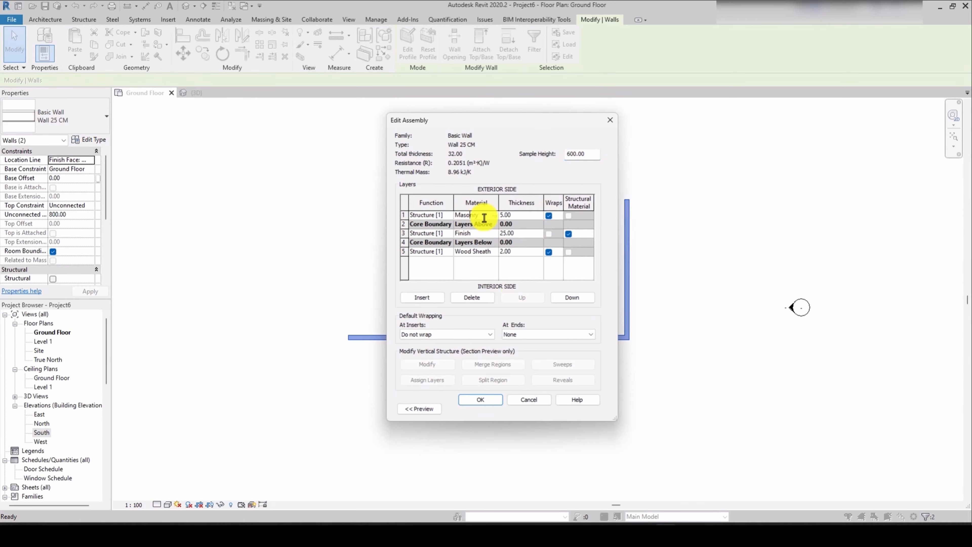
pyautogui.click(493, 216)
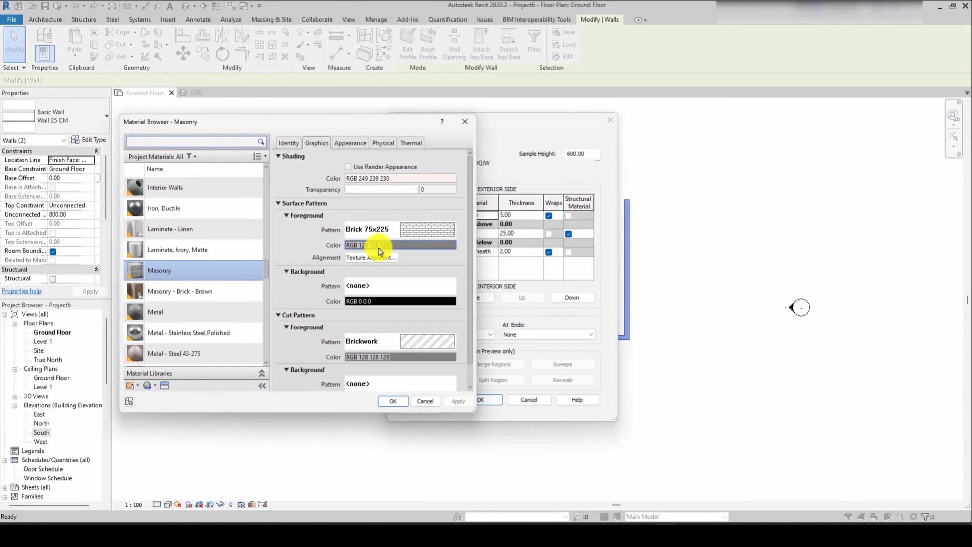
pyautogui.click(165, 291)
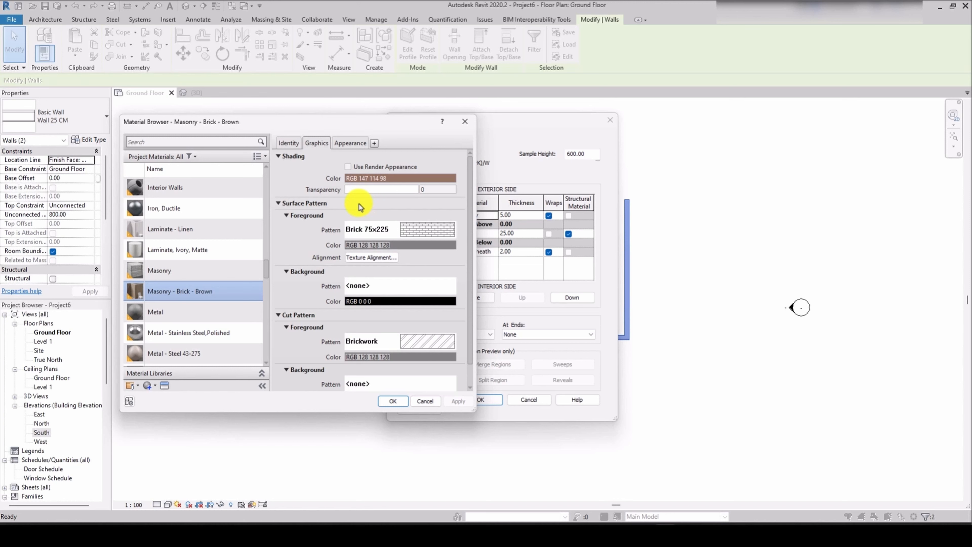
pyautogui.click(404, 403)
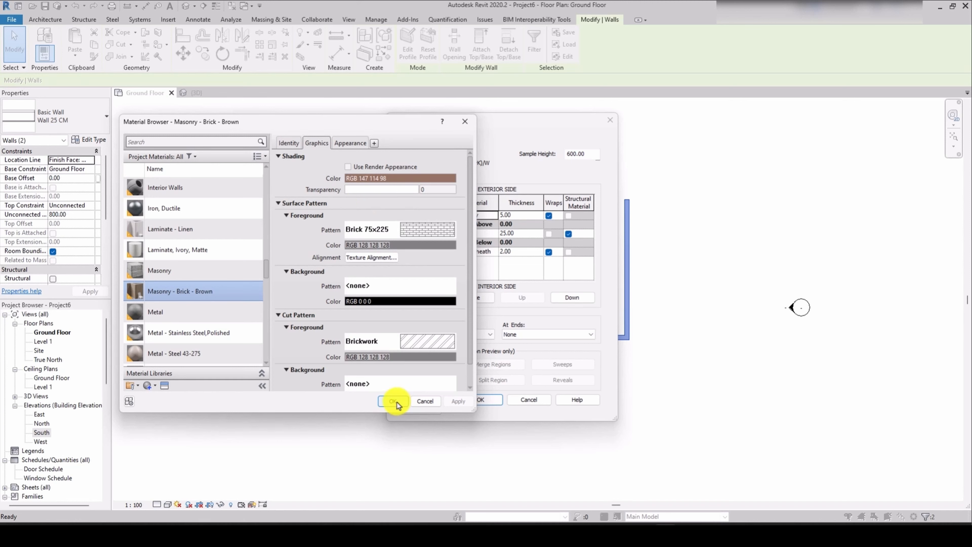
pyautogui.click(487, 401)
pyautogui.click(492, 408)
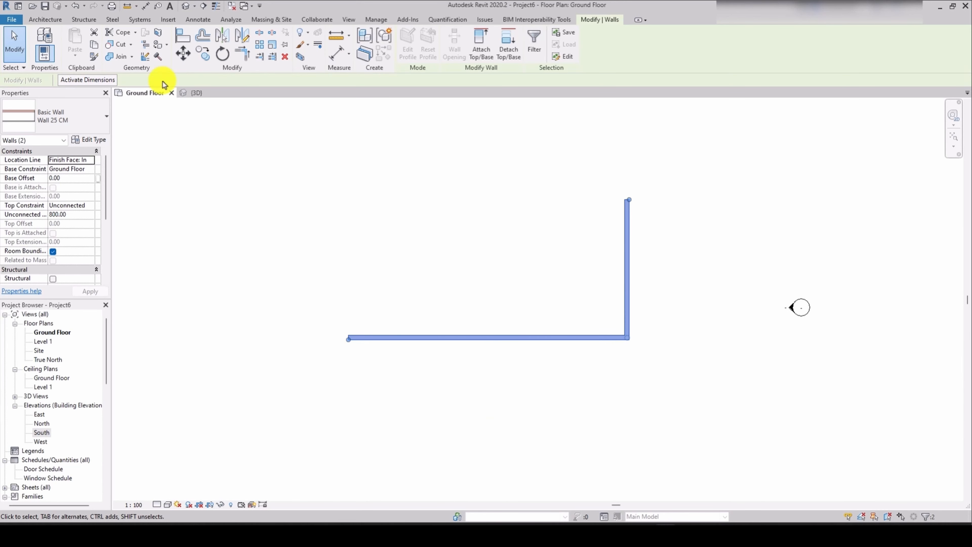
# Step: Reopen the 3D view and examine the wall surface materials up close, from the current side and from the home orientation
pyautogui.click(185, 6)
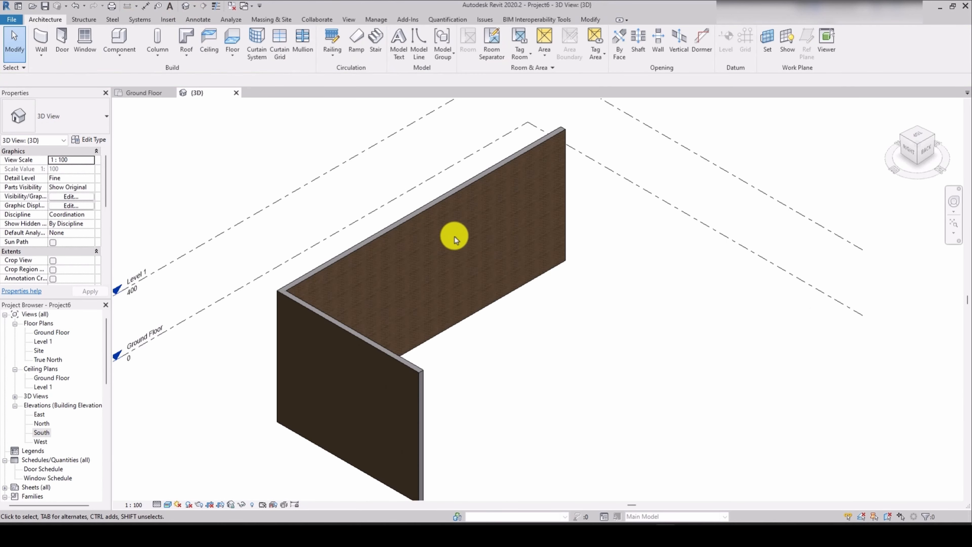
pyautogui.scroll(5, 453, 245)
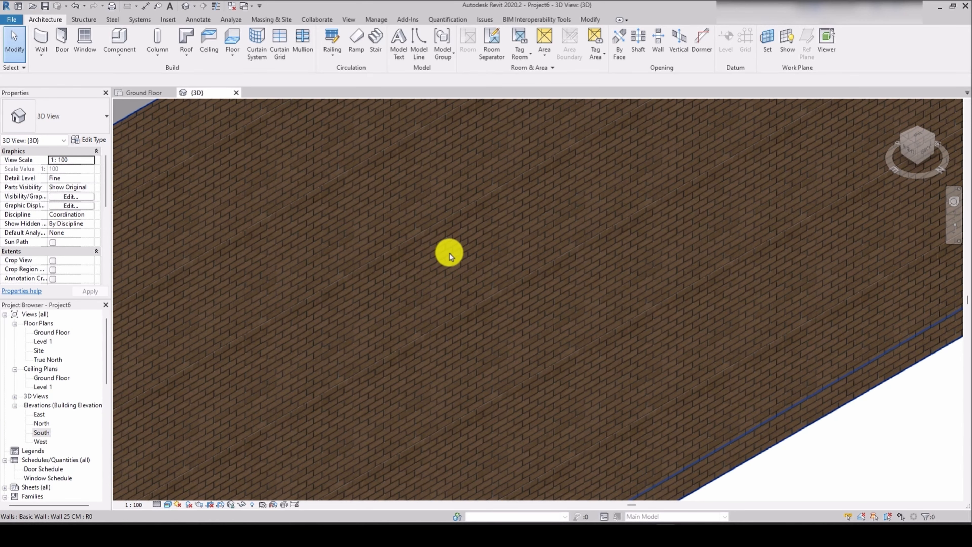
pyautogui.scroll(3, 449, 253)
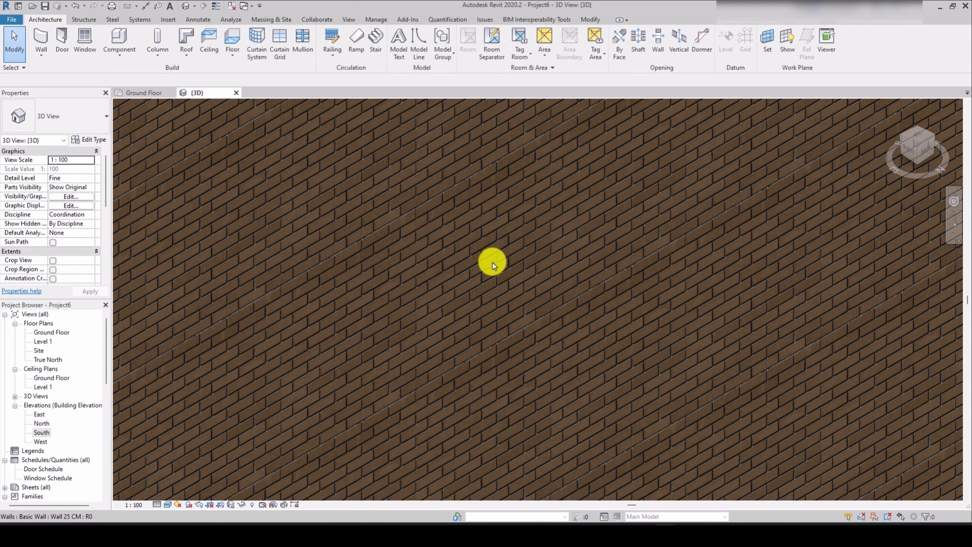
pyautogui.scroll(-3, 471, 248)
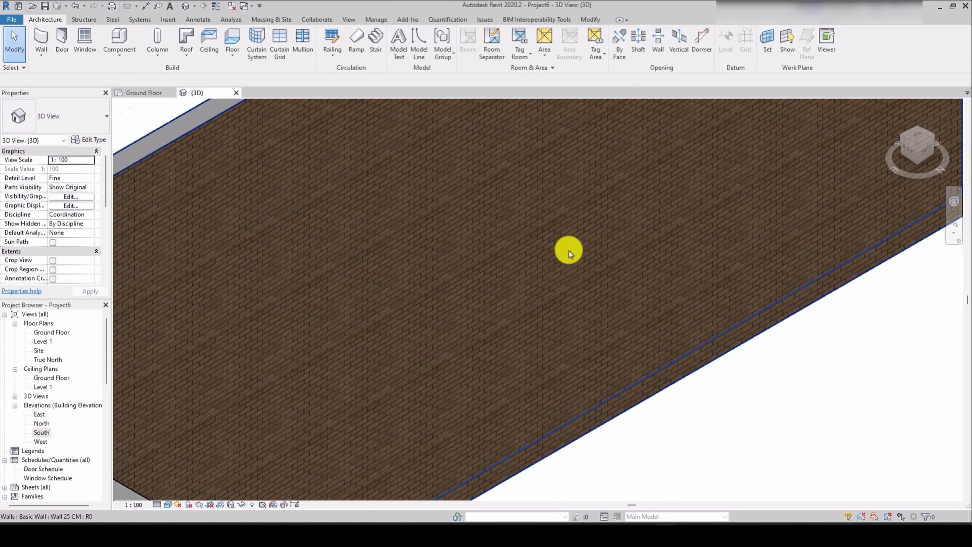
pyautogui.scroll(-3, 569, 253)
pyautogui.scroll(-1, 500, 240)
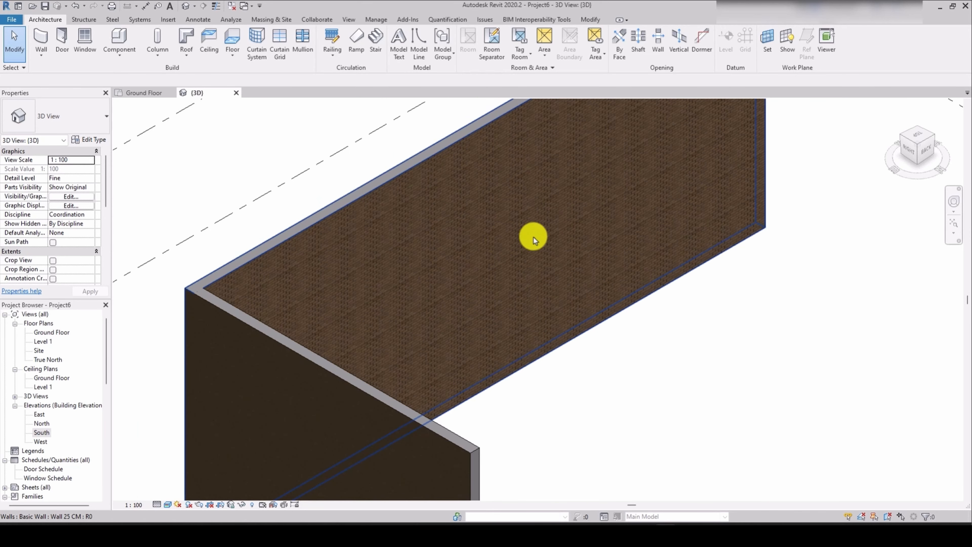
pyautogui.click(893, 110)
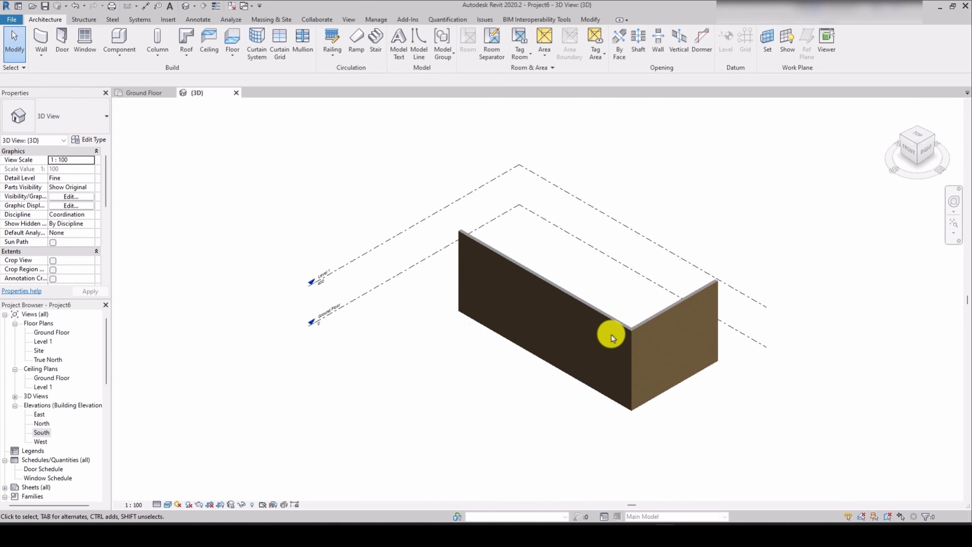
pyautogui.scroll(3, 631, 343)
pyautogui.scroll(2, 763, 297)
pyautogui.scroll(2, 763, 297)
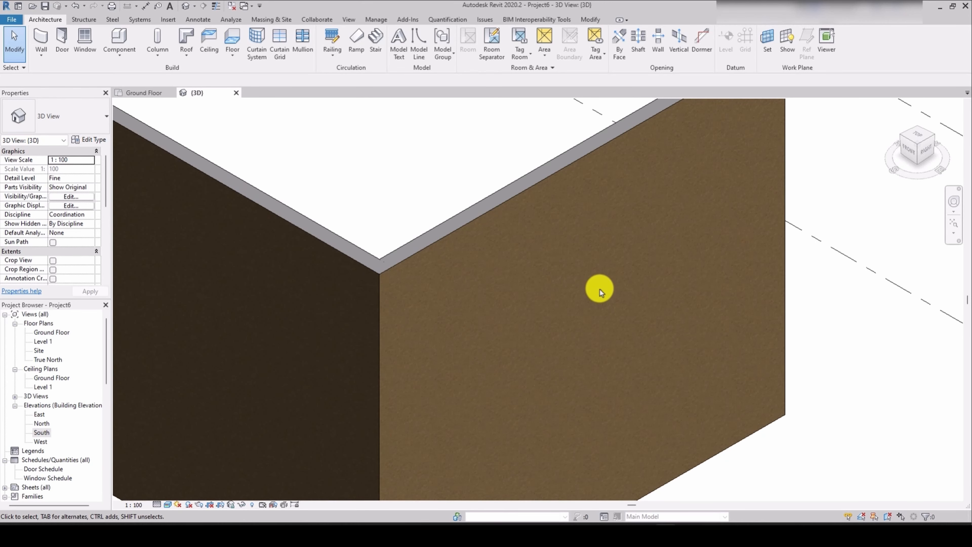
pyautogui.scroll(-2, 599, 289)
pyautogui.scroll(-1, 600, 268)
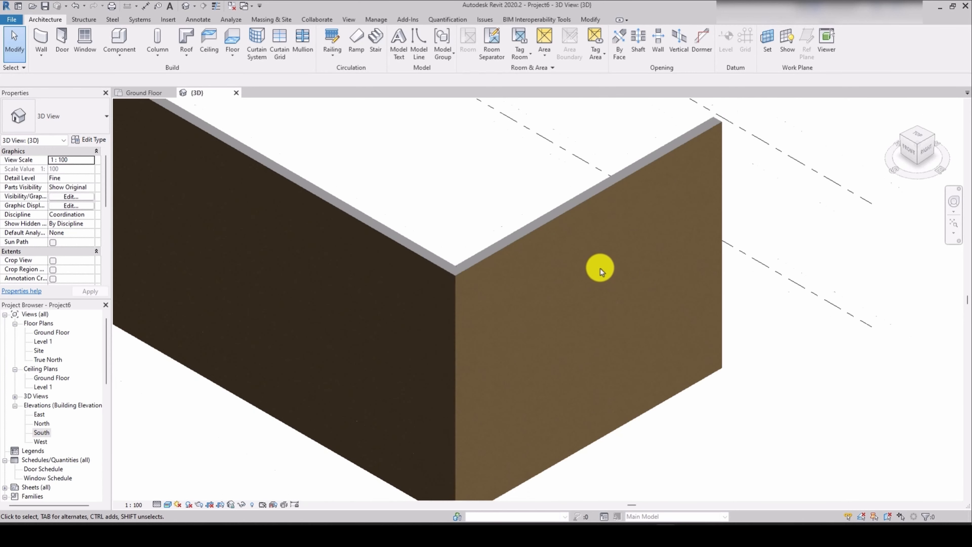
pyautogui.scroll(-3, 600, 269)
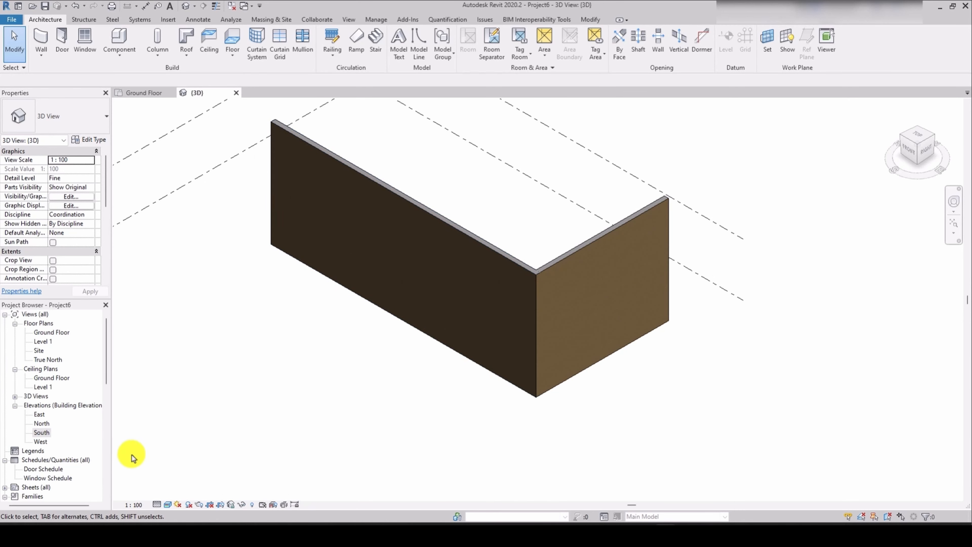
# Step: Compare the wall height with the levels in the South elevation and return to the Ground Floor plan
pyautogui.doubleClick(42, 433)
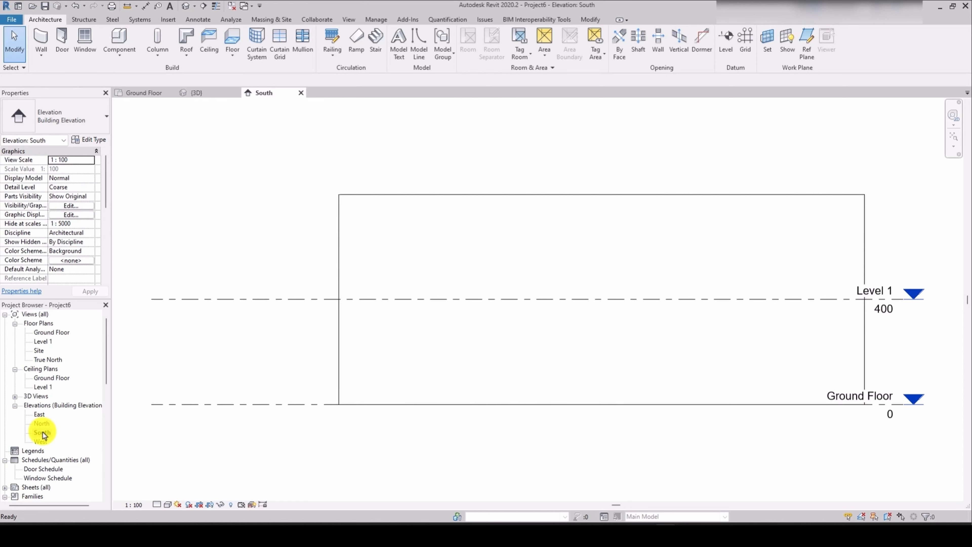
pyautogui.scroll(-2, 341, 256)
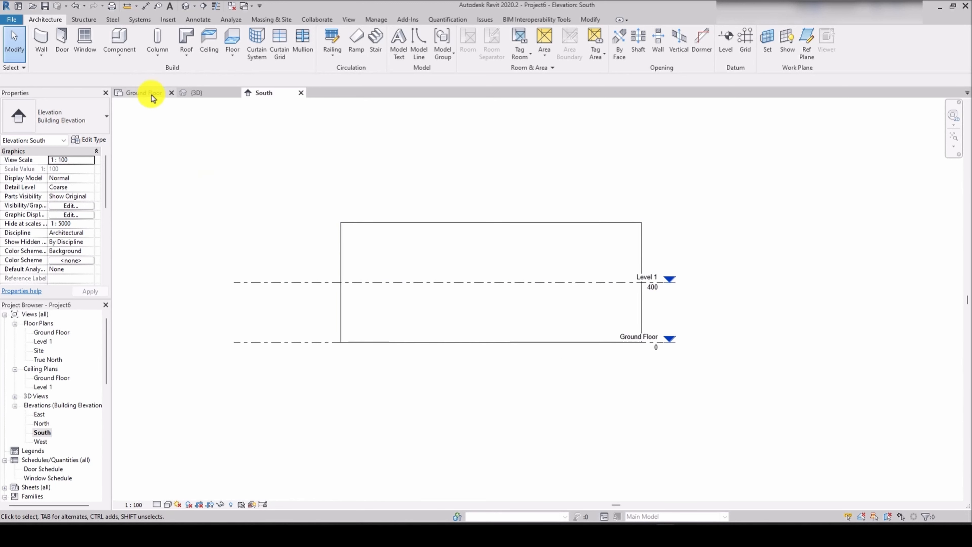
pyautogui.click(139, 93)
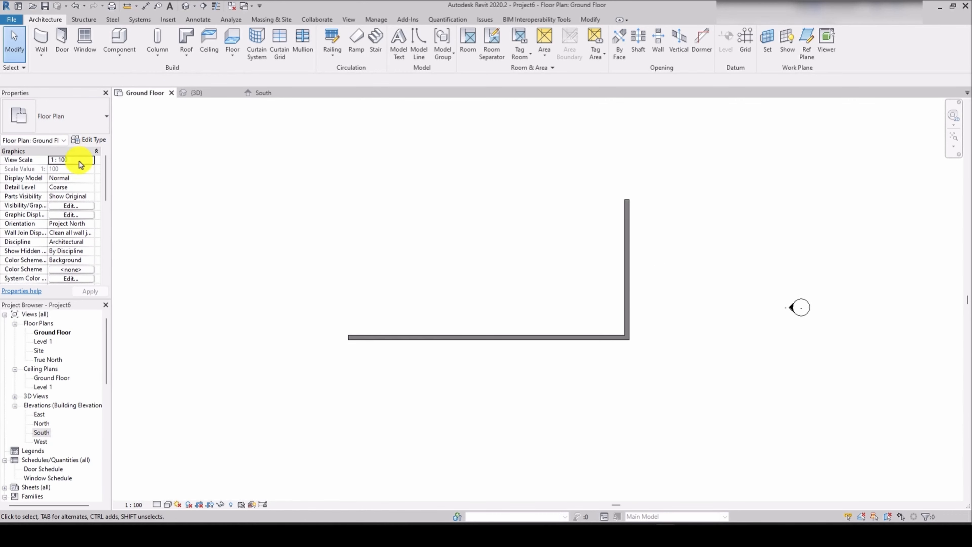
pyautogui.click(41, 38)
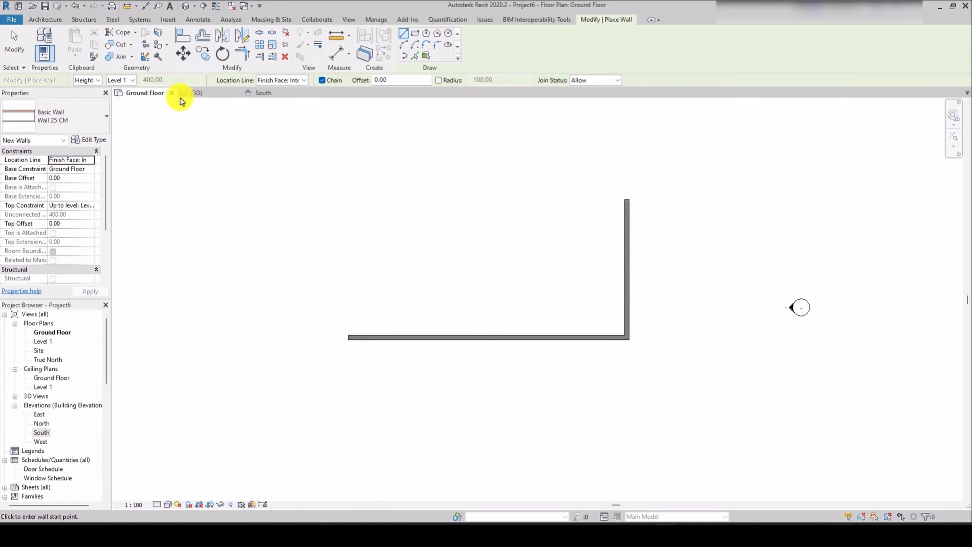
pyautogui.press('Escape')
pyautogui.press('Escape')
# Step: Set the top constraint of both walls to Up to level: Level 1 and check the walls in the South elevation
pyautogui.moveTo(646, 359); pyautogui.dragTo(480, 249)
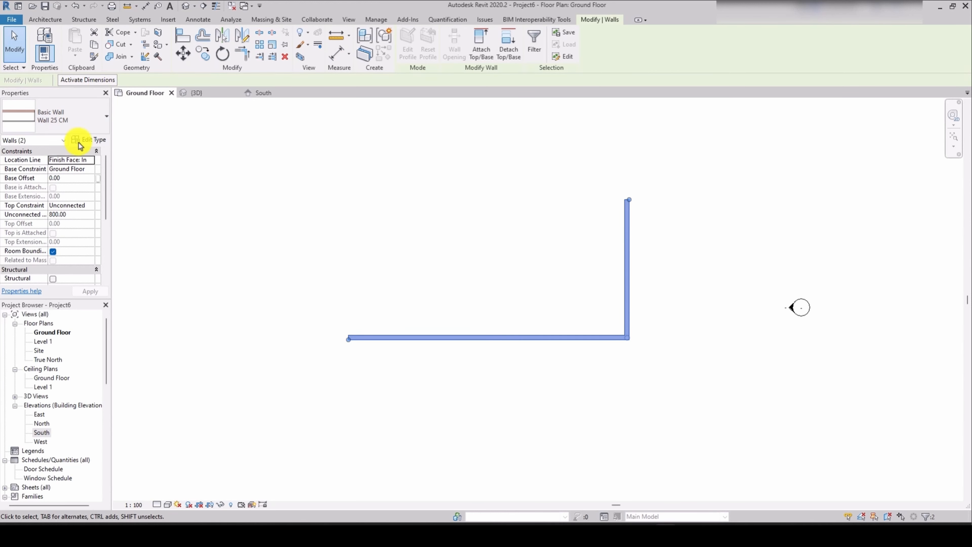
pyautogui.click(78, 203)
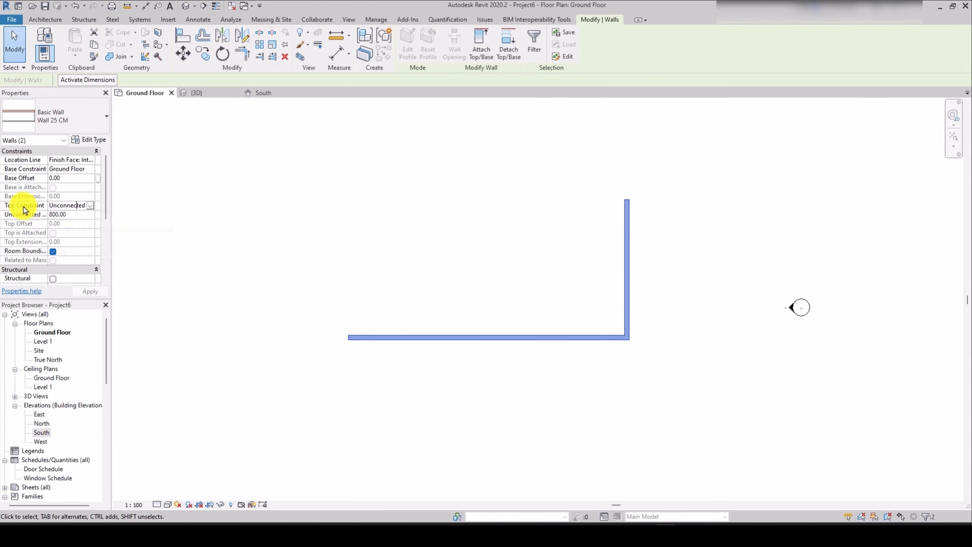
pyautogui.click(90, 207)
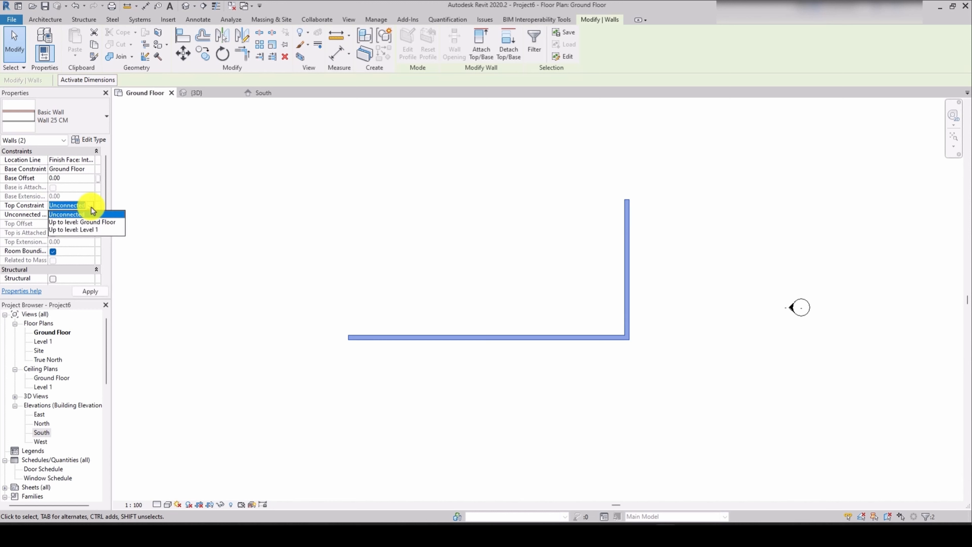
pyautogui.click(89, 231)
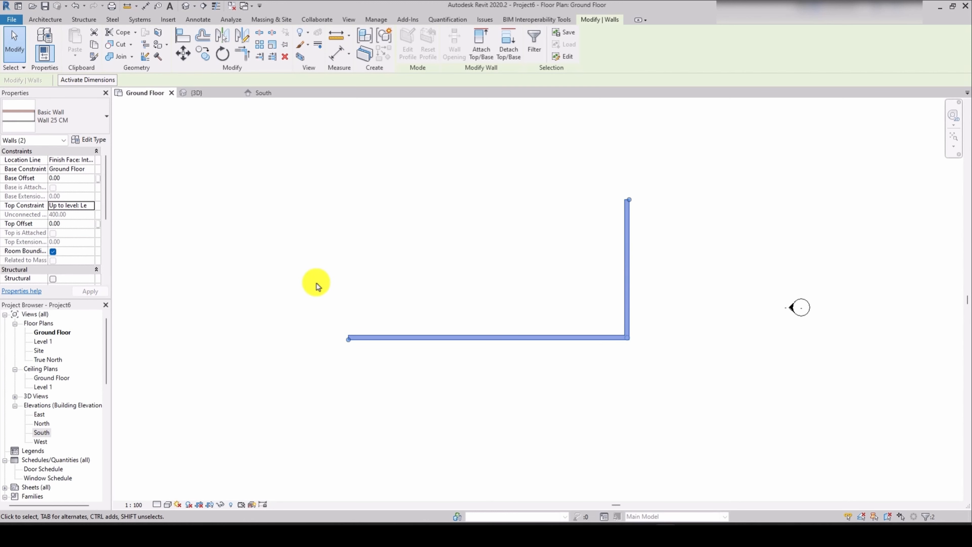
pyautogui.click(264, 93)
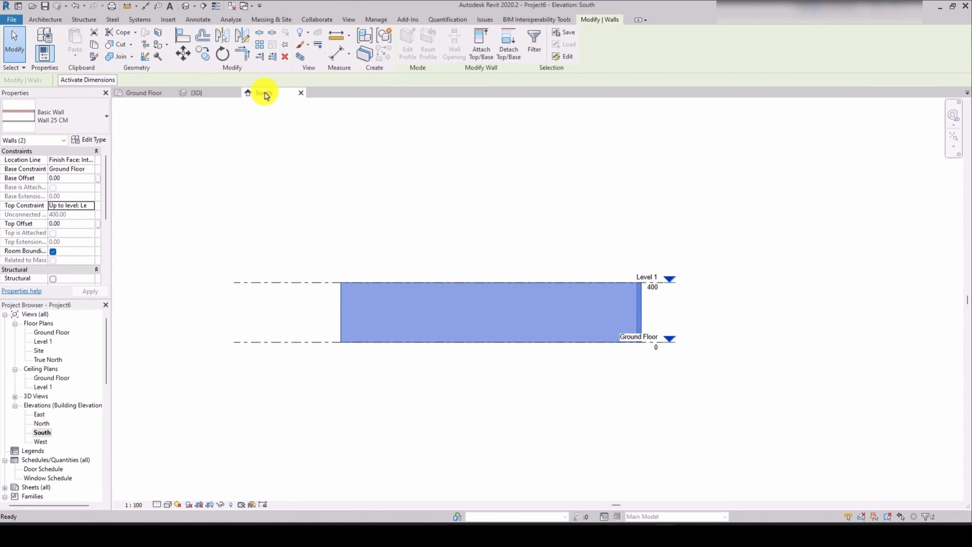
pyautogui.click(614, 371)
pyautogui.scroll(4, 581, 326)
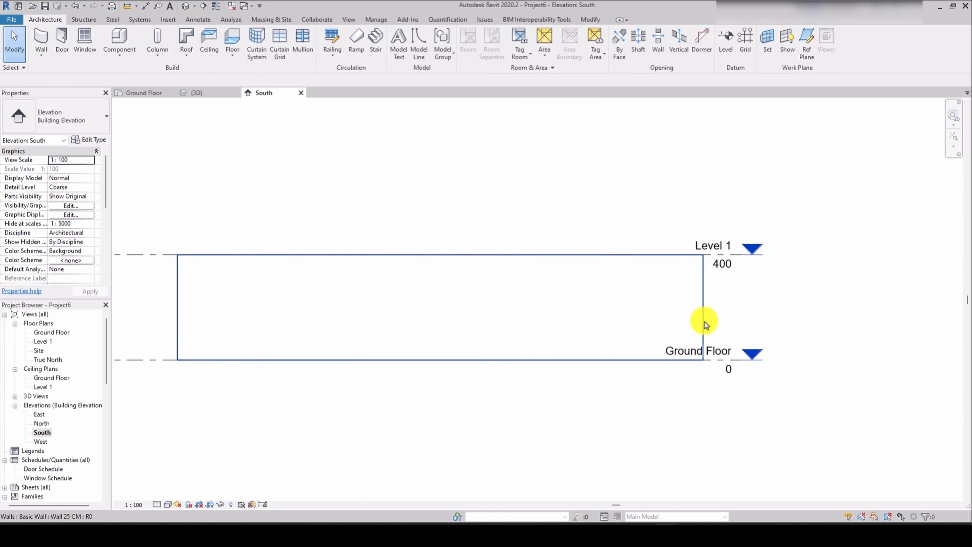
pyautogui.scroll(-2, 643, 354)
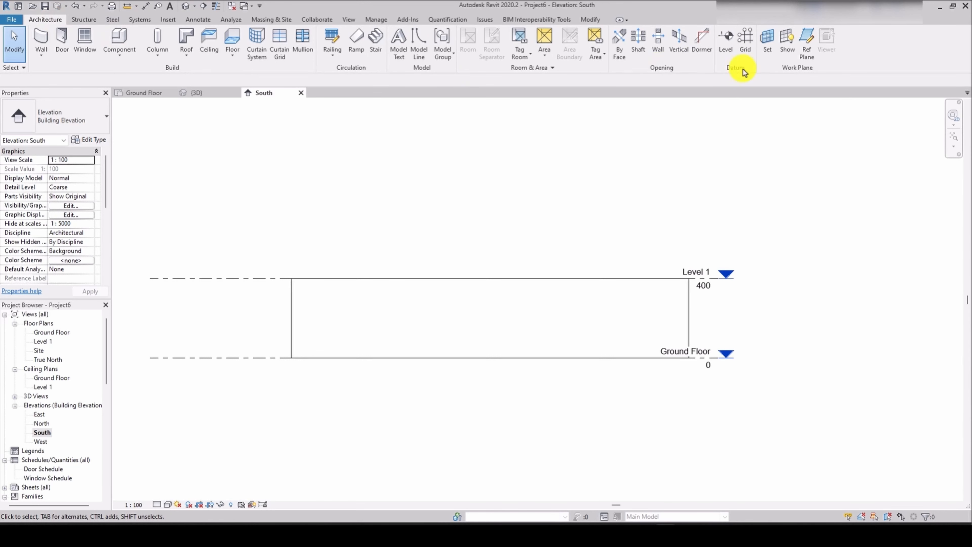
# Step: Draw a new level 300 cm above Level 1, with its head end aligned with the existing levels
pyautogui.click(727, 49)
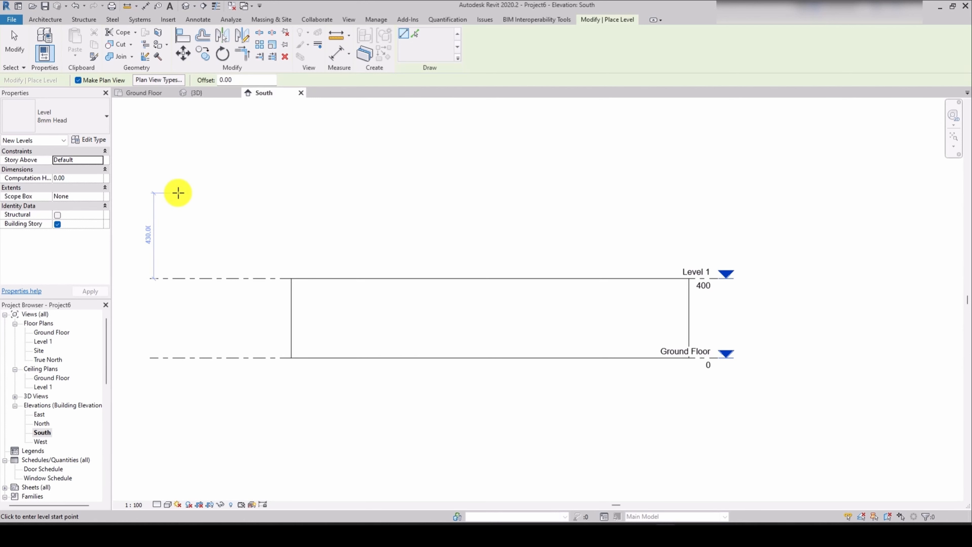
pyautogui.write('3')
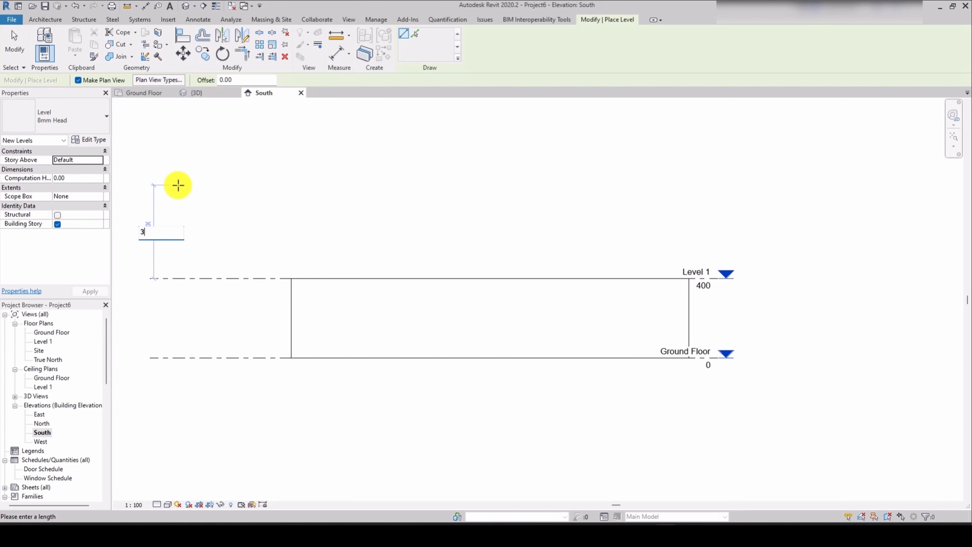
pyautogui.write('00')
pyautogui.press('Return')
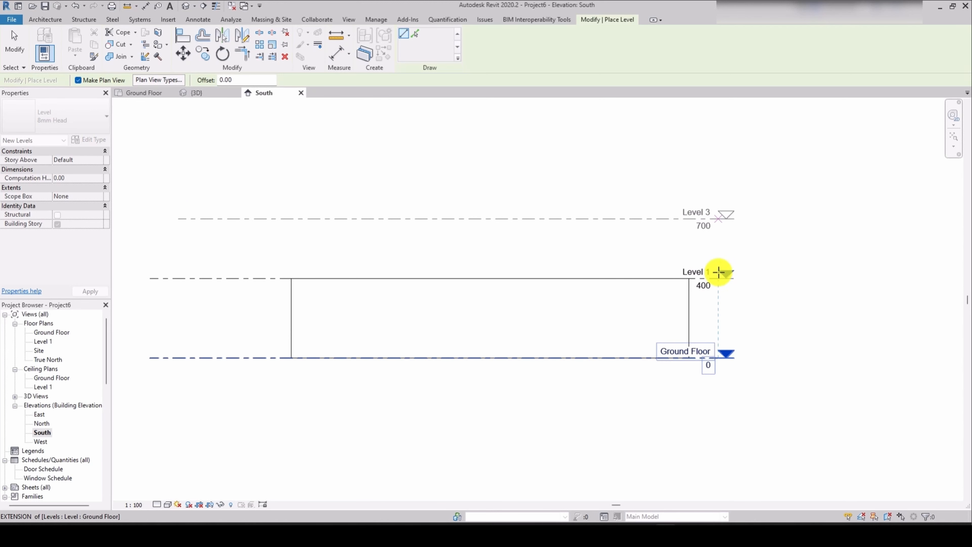
pyautogui.click(718, 218)
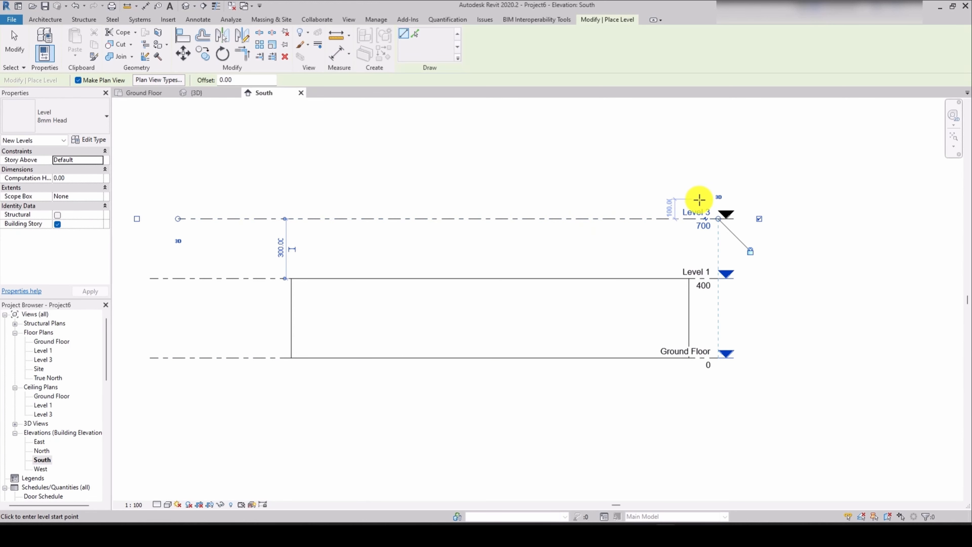
pyautogui.press('Escape')
pyautogui.press('Escape')
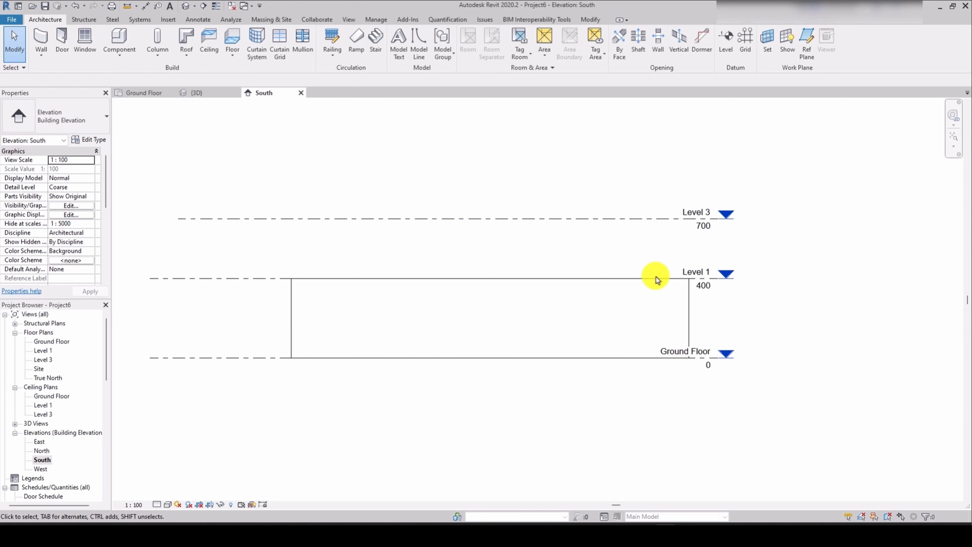
# Step: Open the name labels of Level 1 and Level 3 for editing in the South elevation
pyautogui.click(706, 273)
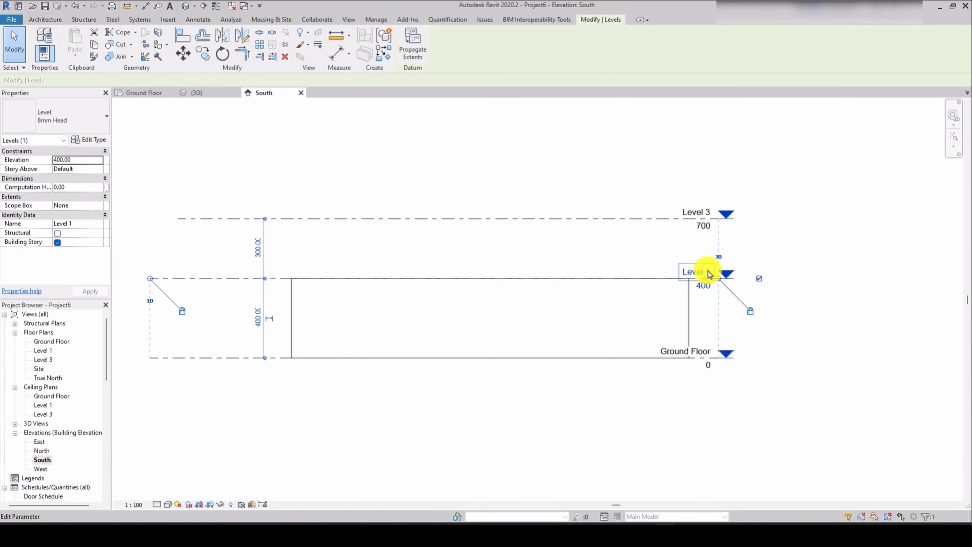
pyautogui.click(708, 274)
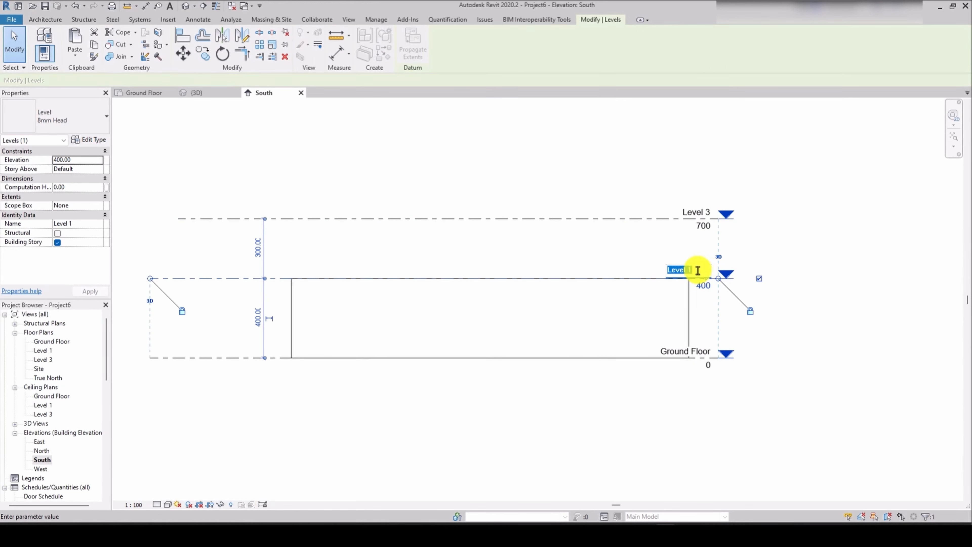
pyautogui.click(705, 213)
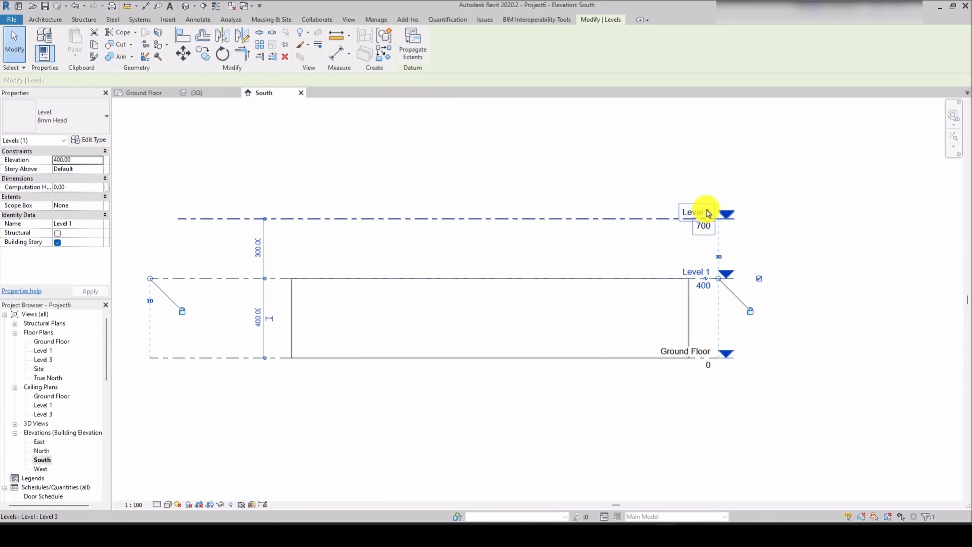
pyautogui.click(707, 210)
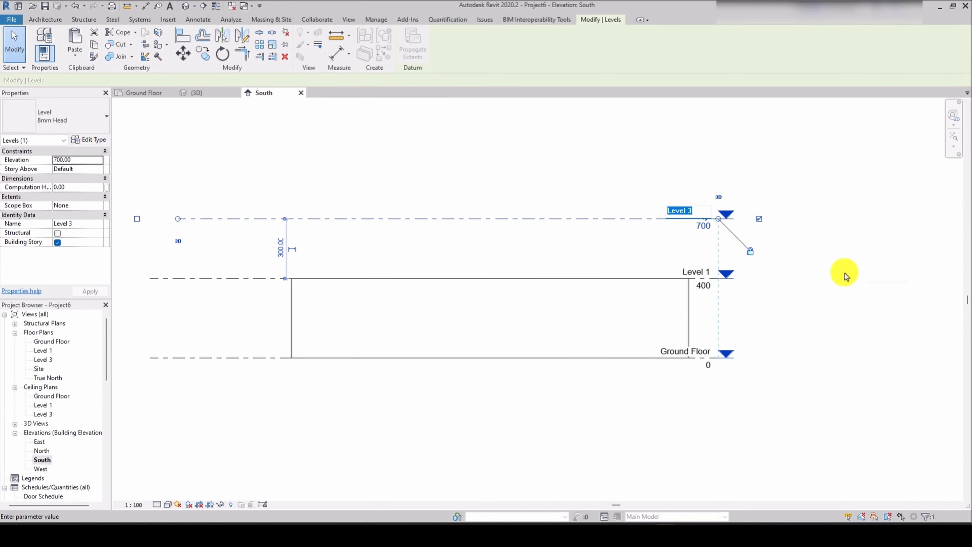
# Step: Reopen the 3D view and examine the walls and all levels from the right side
pyautogui.click(164, 94)
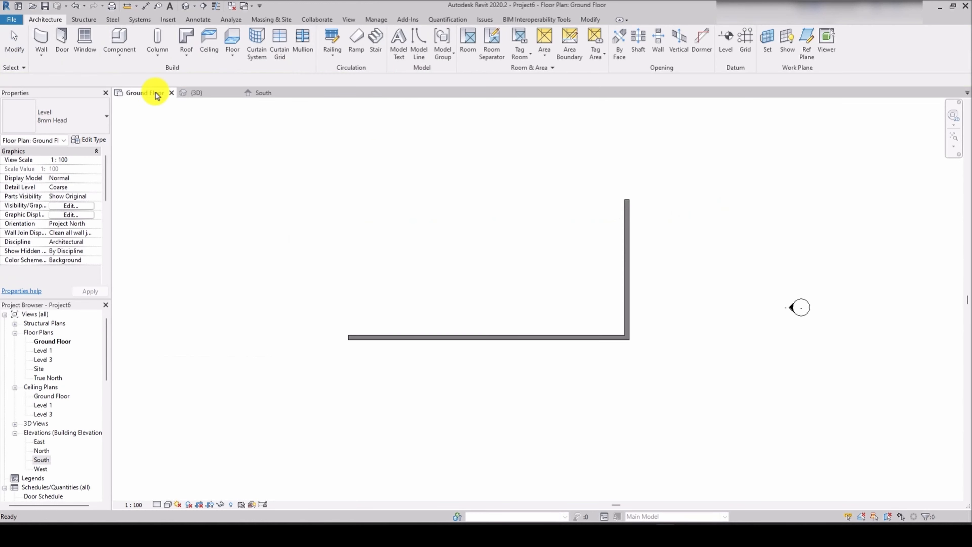
pyautogui.click(203, 92)
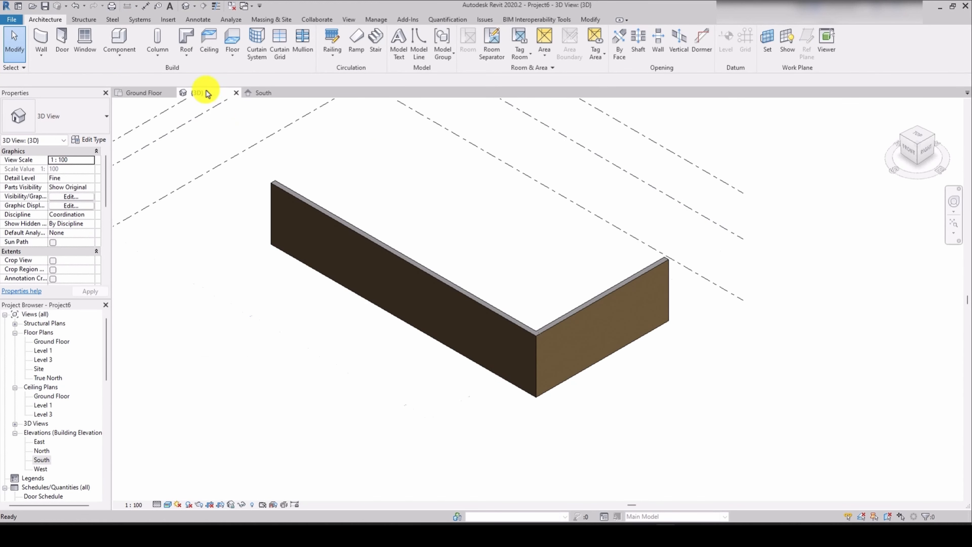
pyautogui.scroll(-3, 496, 279)
pyautogui.scroll(1, 495, 279)
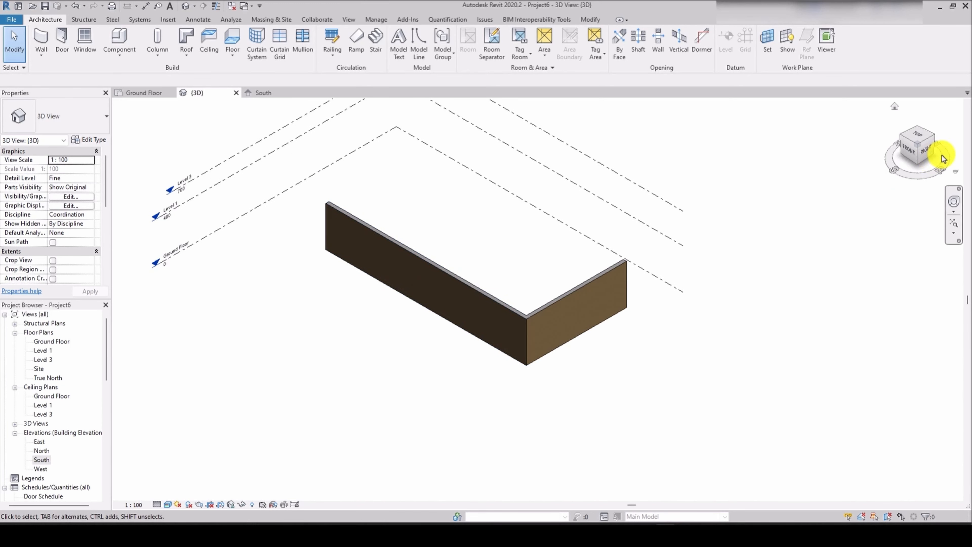
pyautogui.click(928, 155)
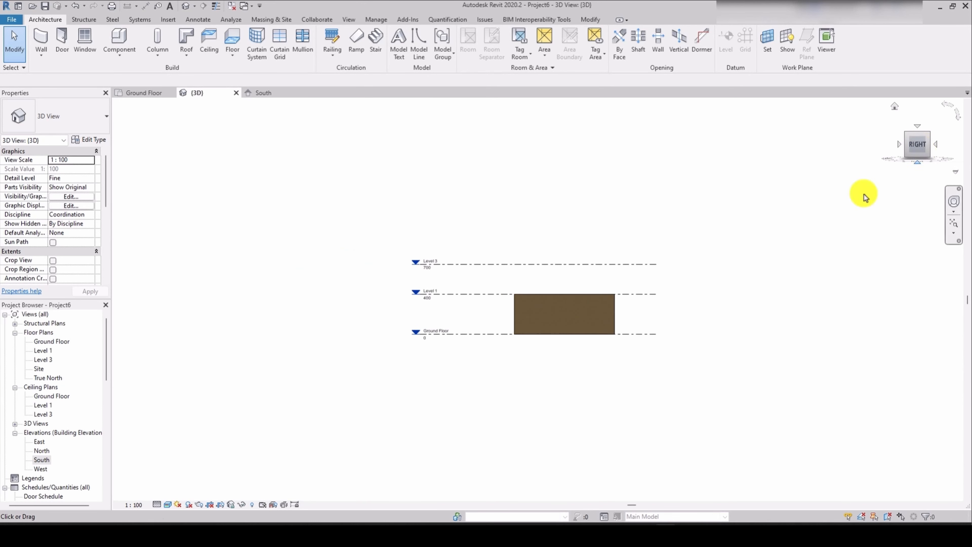
pyautogui.scroll(2, 547, 306)
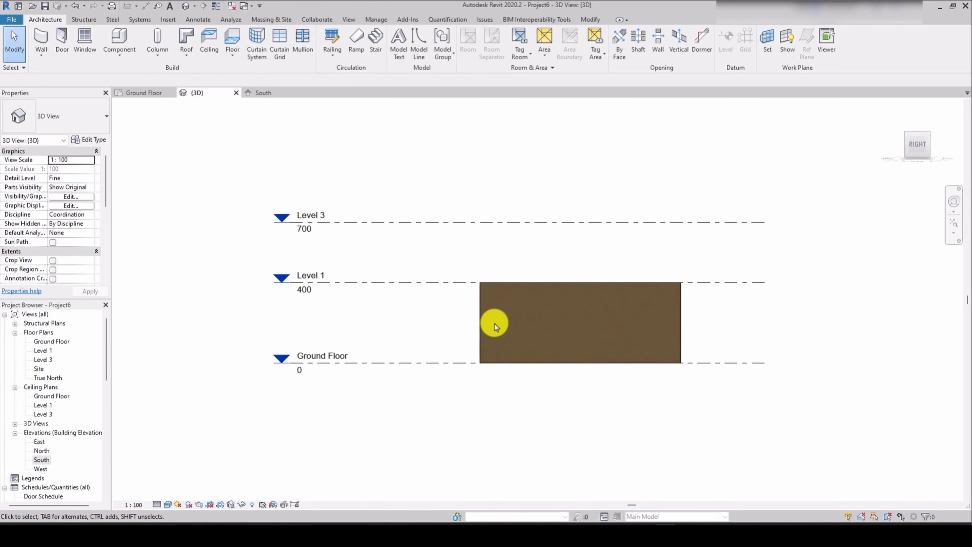
# Step: Try Up to level: Level 3 as the top constraint of both walls and restore Up to level: Level 1
pyautogui.moveTo(738, 326); pyautogui.dragTo(374, 326)
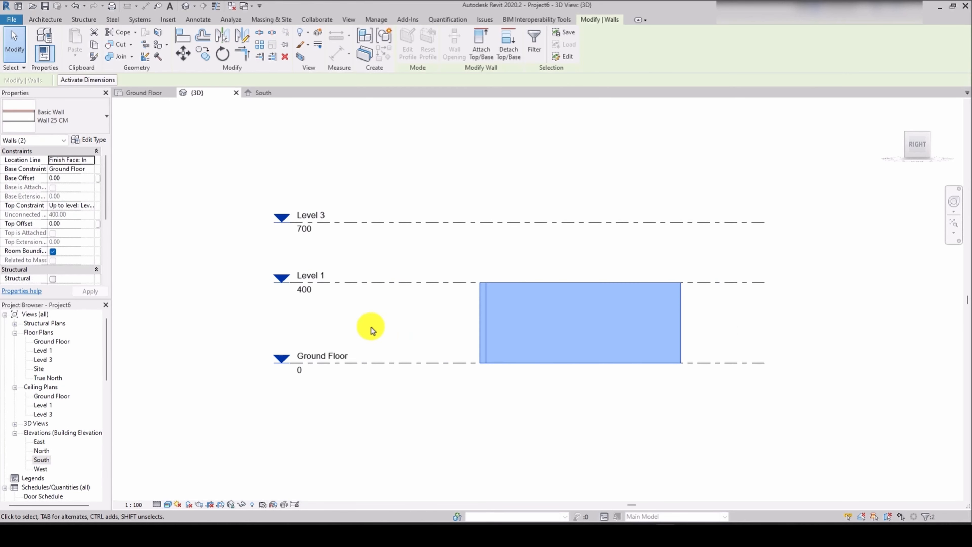
pyautogui.click(87, 207)
pyautogui.click(89, 206)
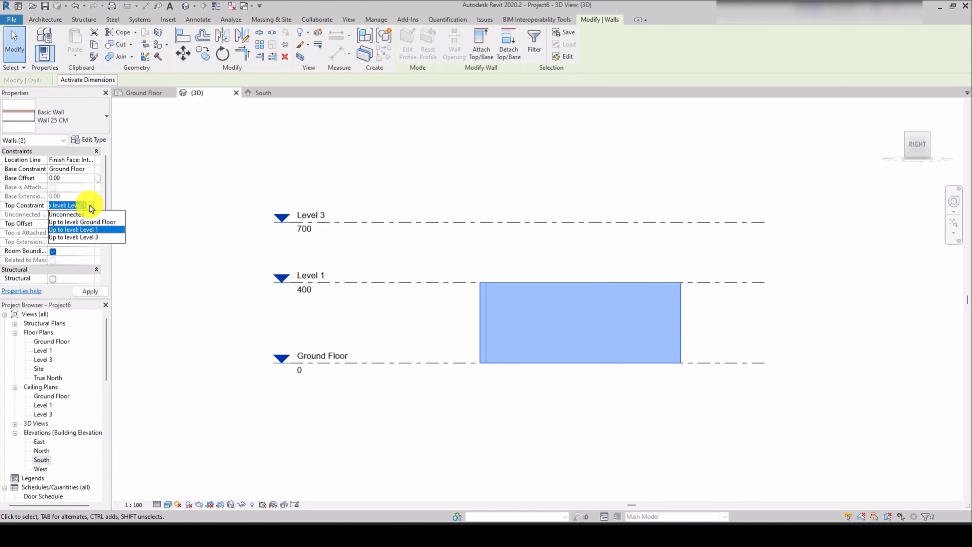
pyautogui.click(91, 237)
pyautogui.click(192, 248)
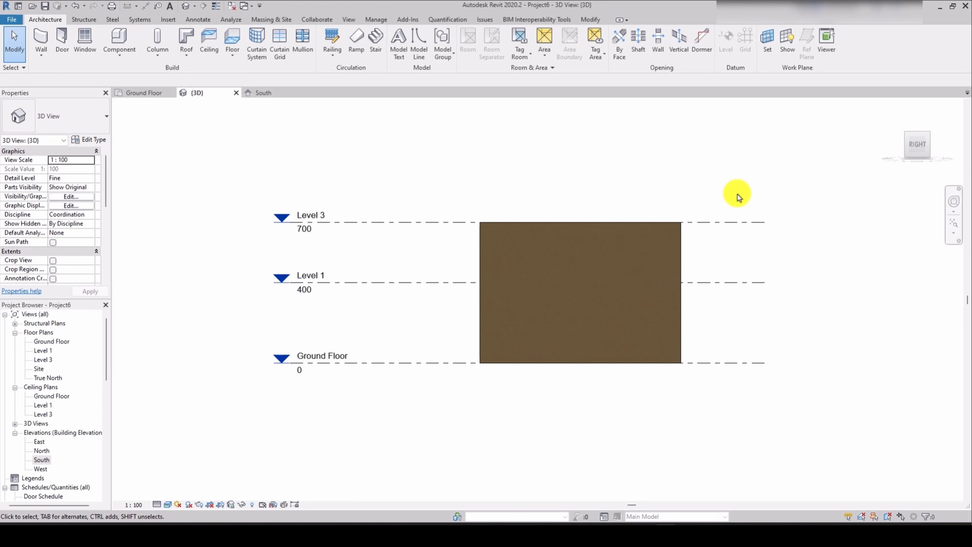
pyautogui.moveTo(733, 256); pyautogui.dragTo(418, 251)
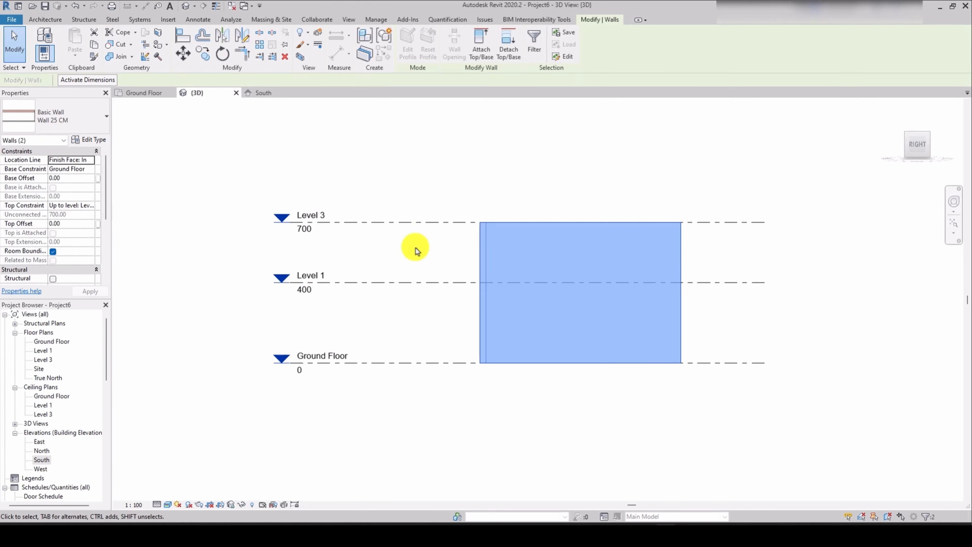
pyautogui.click(81, 205)
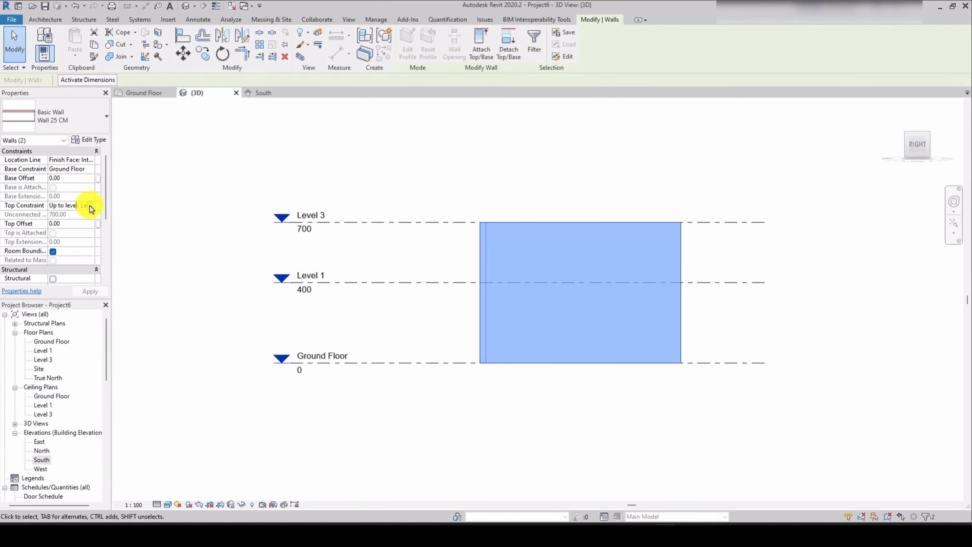
pyautogui.click(91, 209)
pyautogui.click(80, 226)
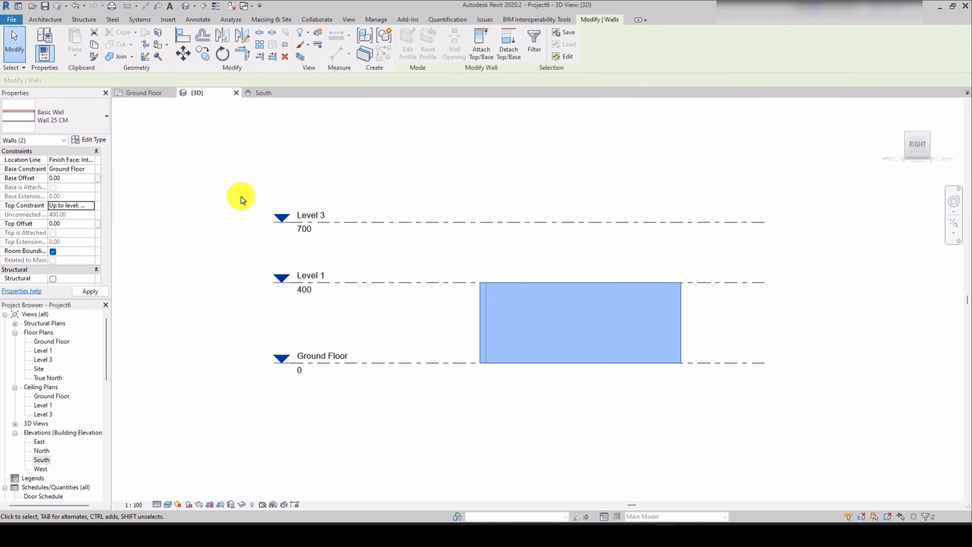
pyautogui.click(336, 187)
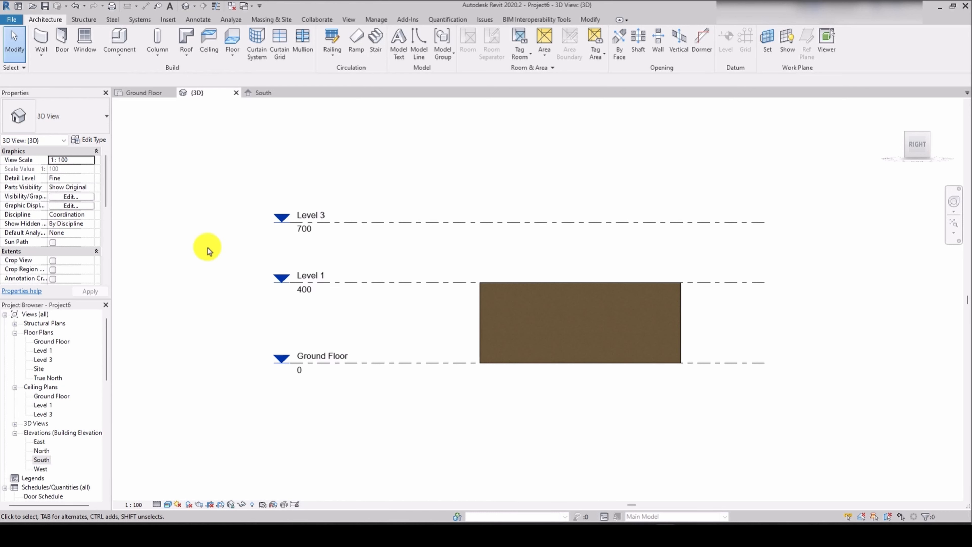
# Step: Try a distance of 600 between Ground Floor and Level 1 and restore it to 400
pyautogui.click(352, 283)
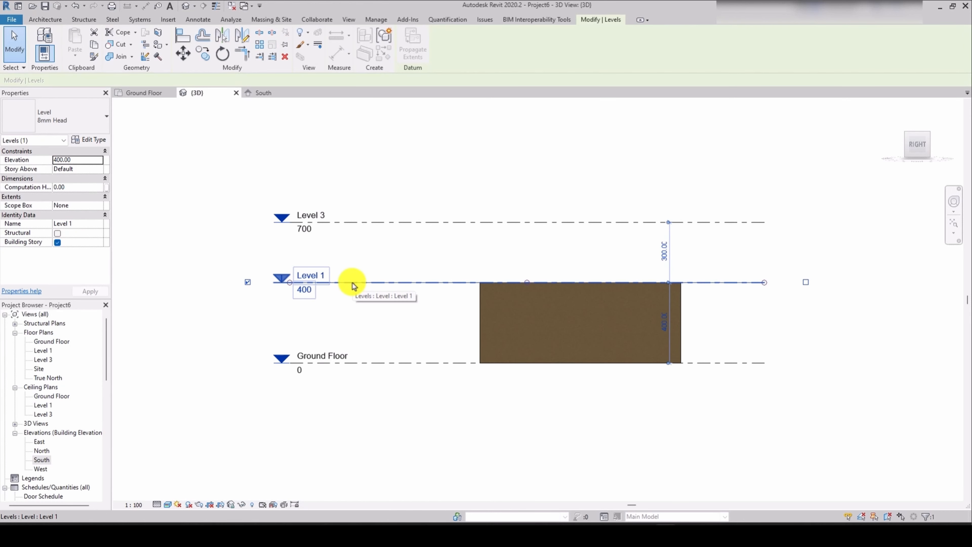
pyautogui.click(666, 329)
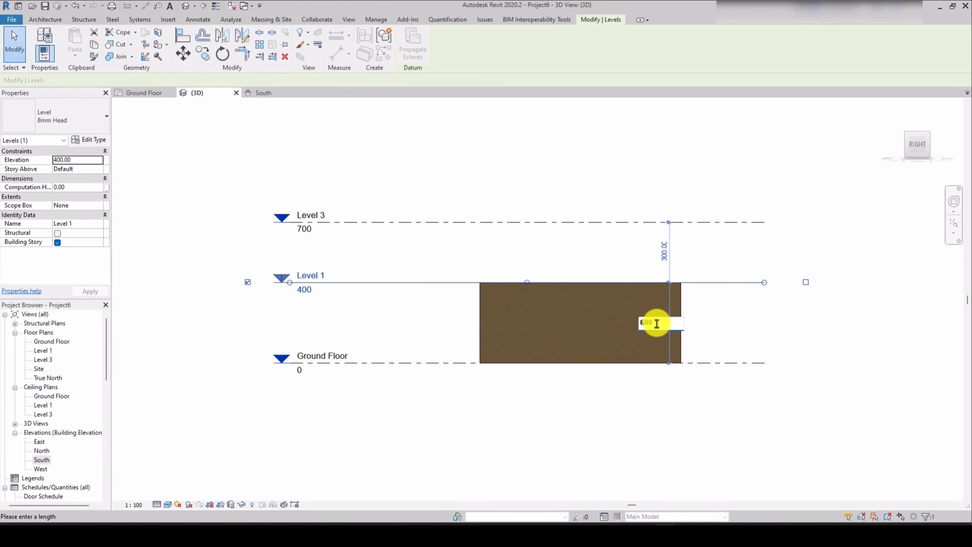
pyautogui.press('Return')
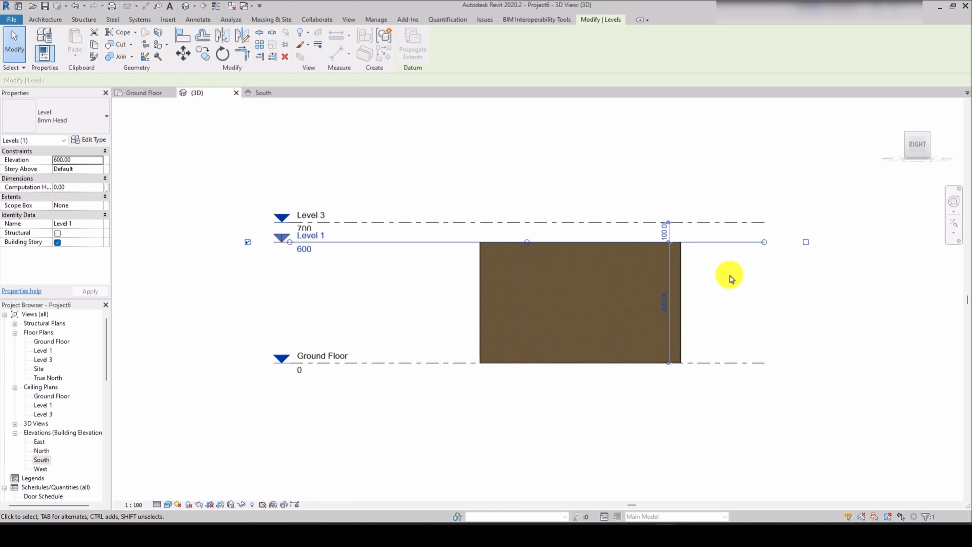
pyautogui.click(665, 304)
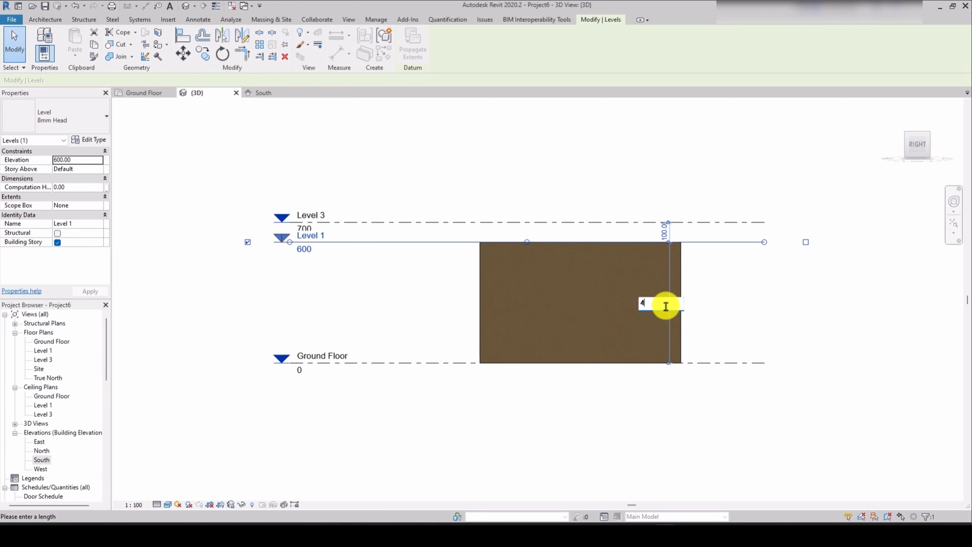
pyautogui.press('Return')
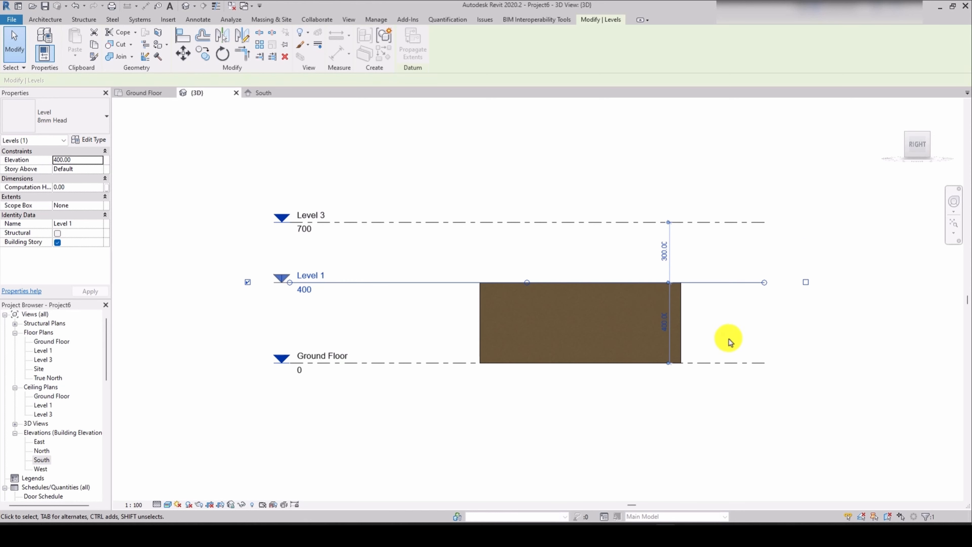
pyautogui.click(765, 328)
pyautogui.click(895, 110)
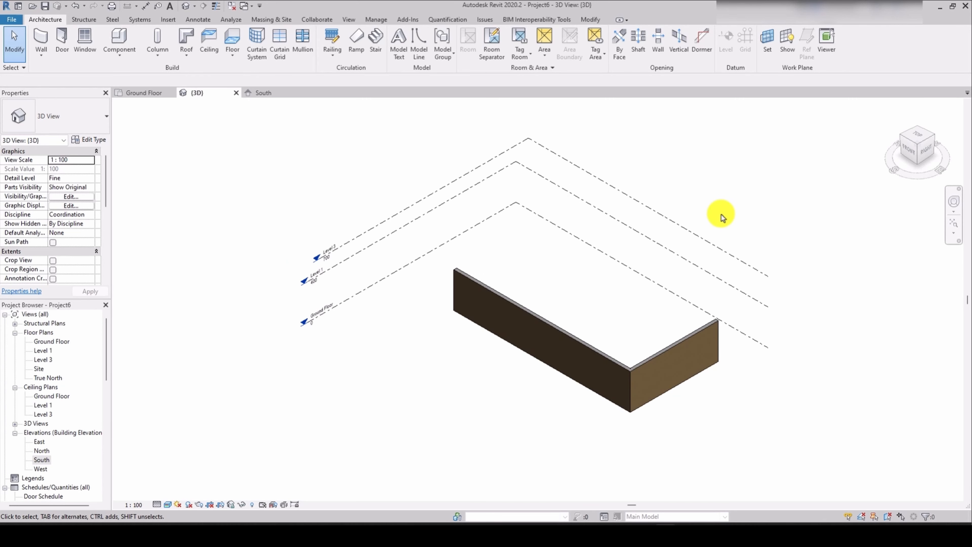